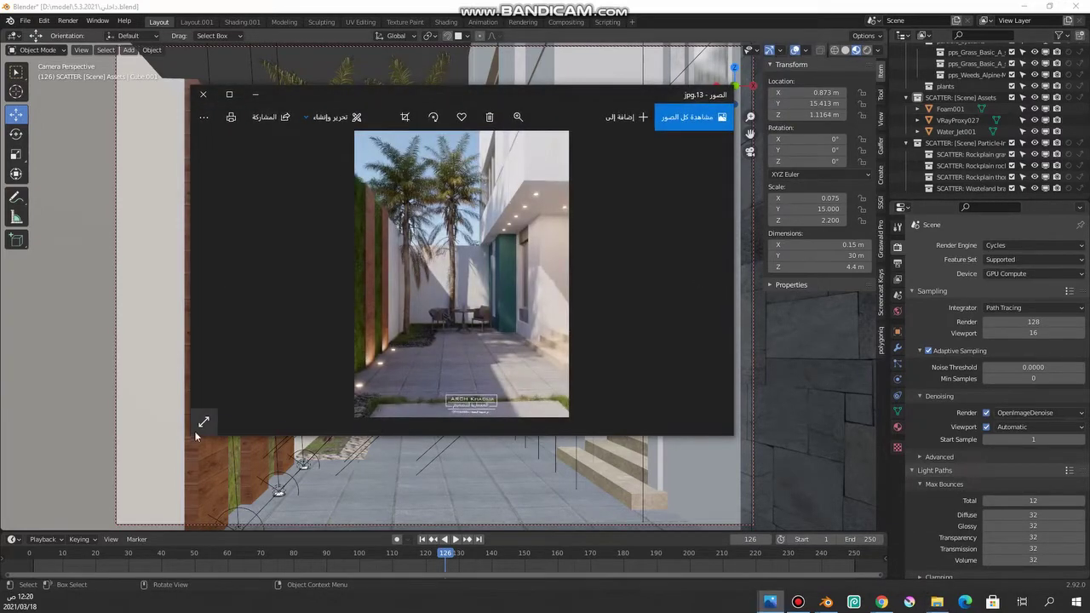
# View the daytime and evening courtyard reference renders full screen in Photos, then close Photos
pyautogui.click(203, 423)
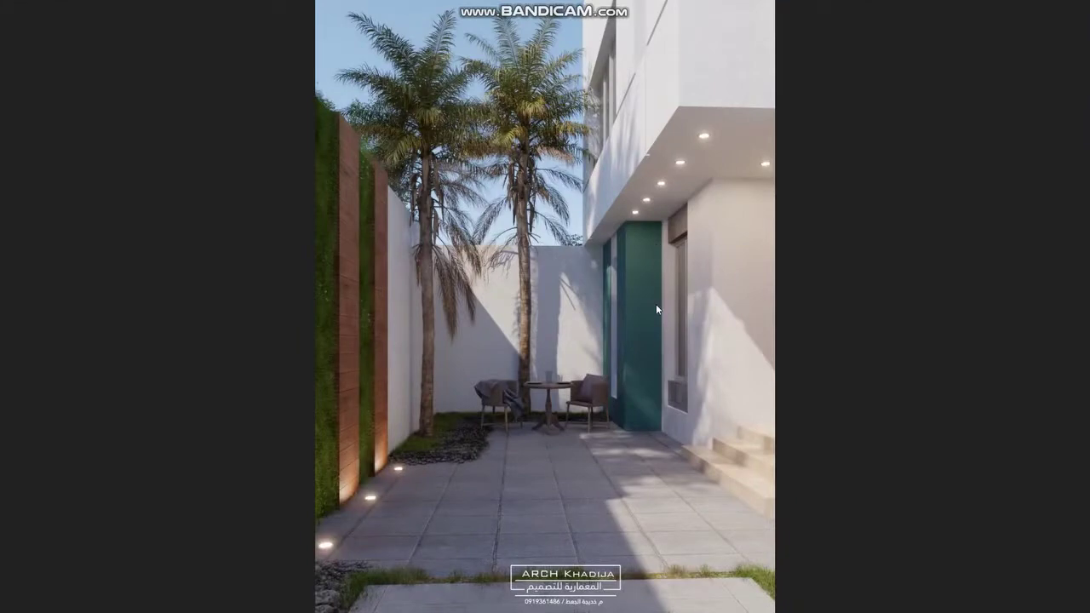
pyautogui.press('Escape')
pyautogui.click(202, 97)
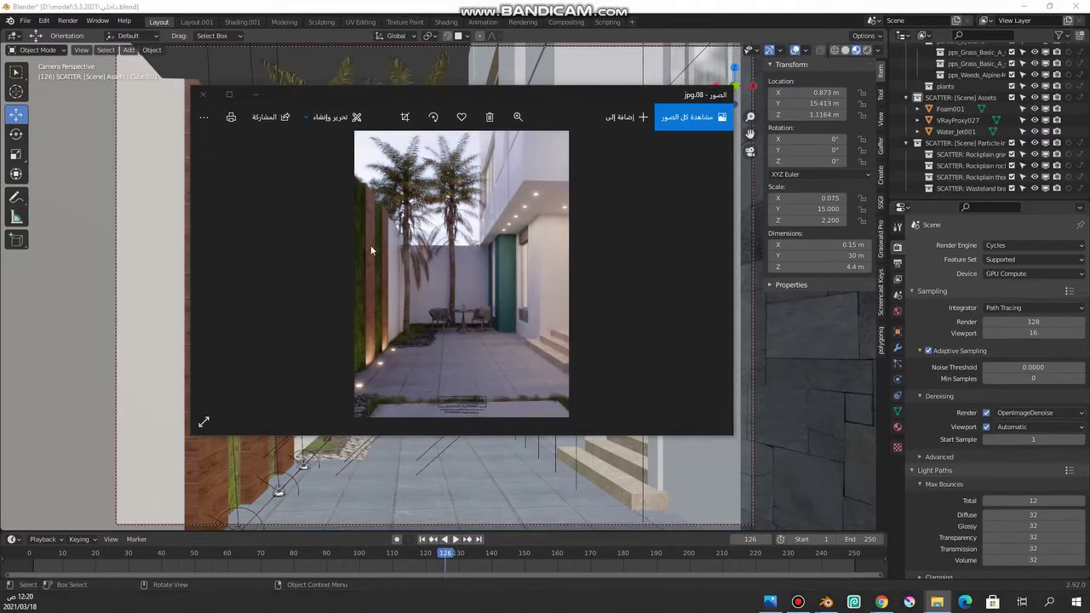
pyautogui.click(202, 423)
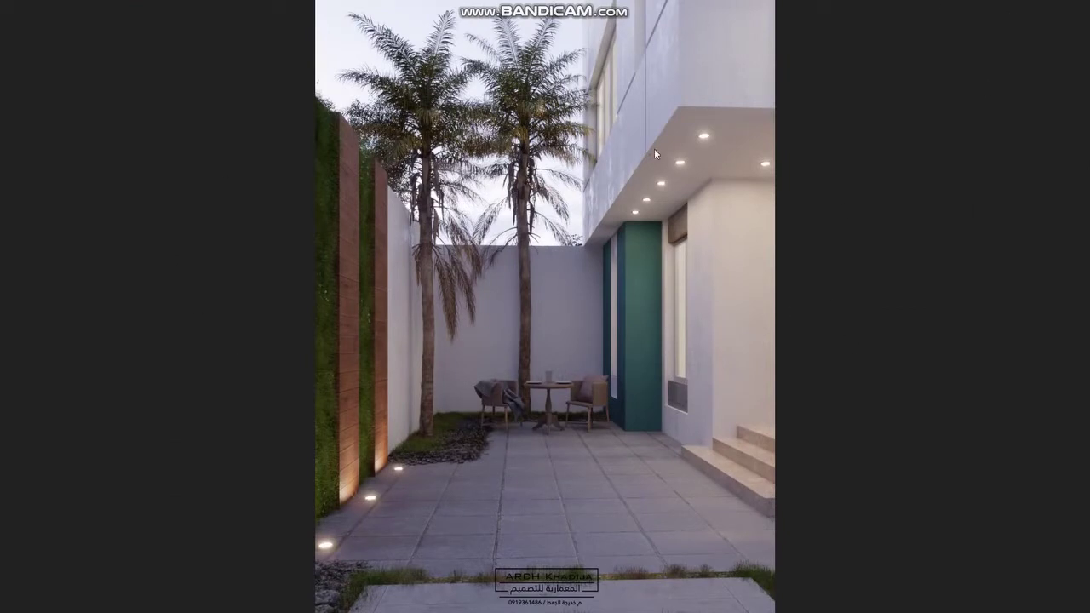
pyautogui.press('Escape')
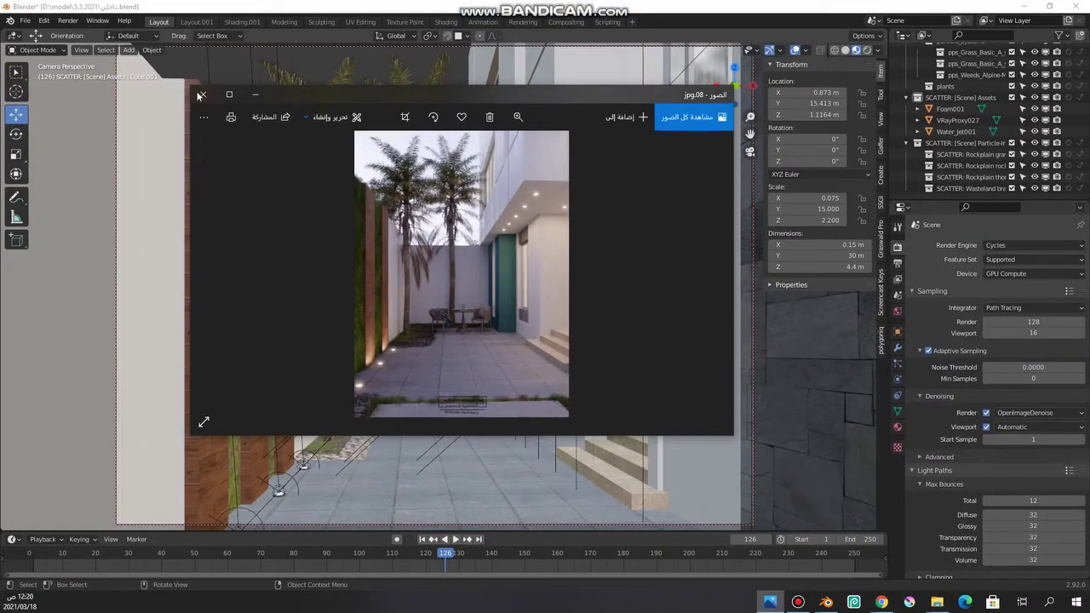
pyautogui.click(205, 96)
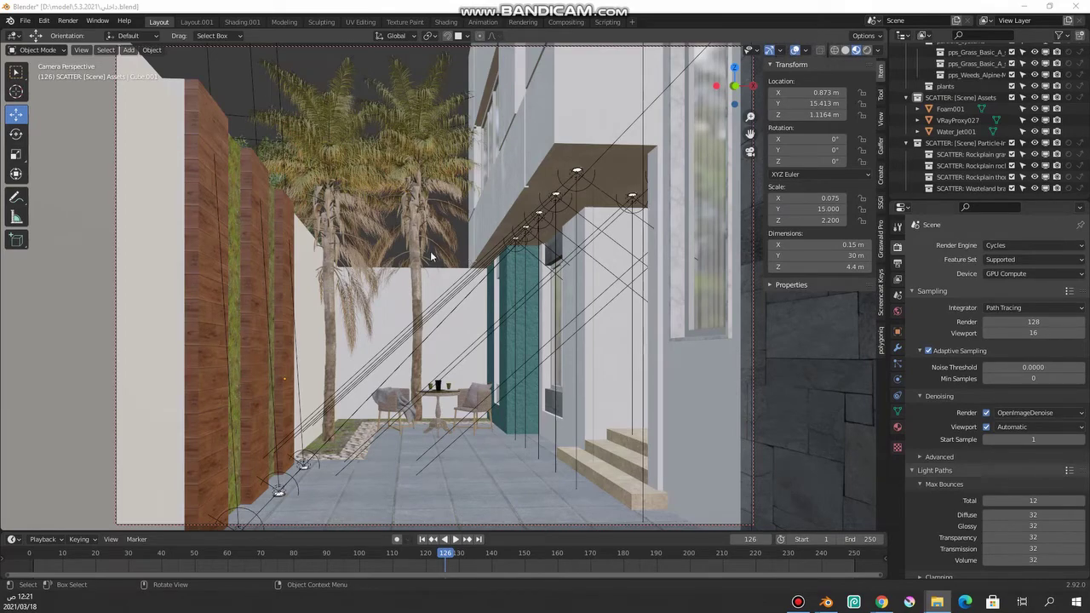
pyautogui.press('KP_0')
pyautogui.scroll(-5, 533, 284)
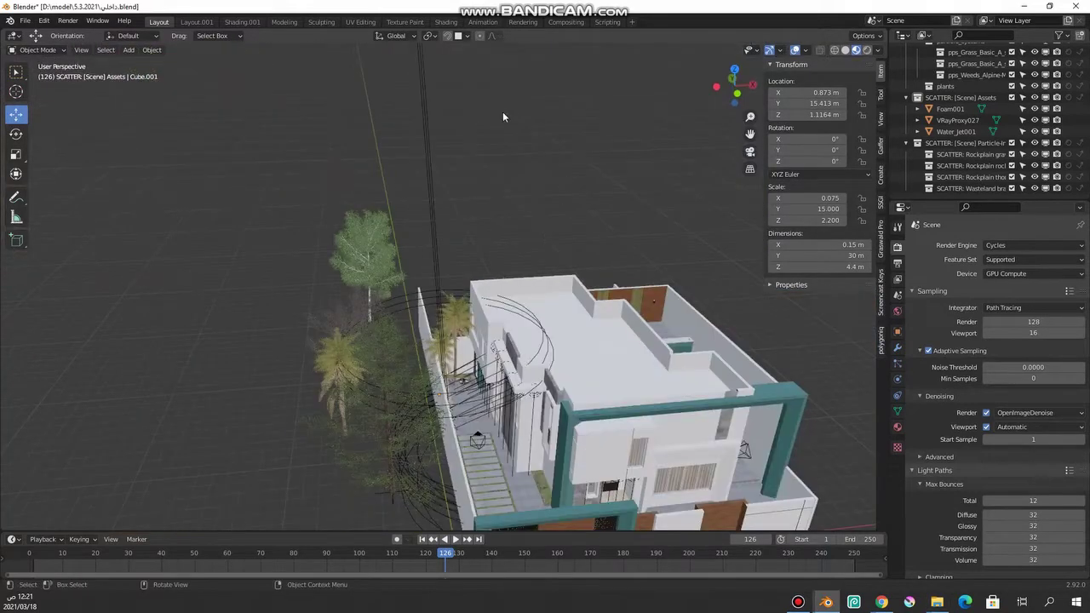
pyautogui.moveTo(471, 326); pyautogui.dragTo(385, 326, button='middle')
pyautogui.scroll(3, 386, 326)
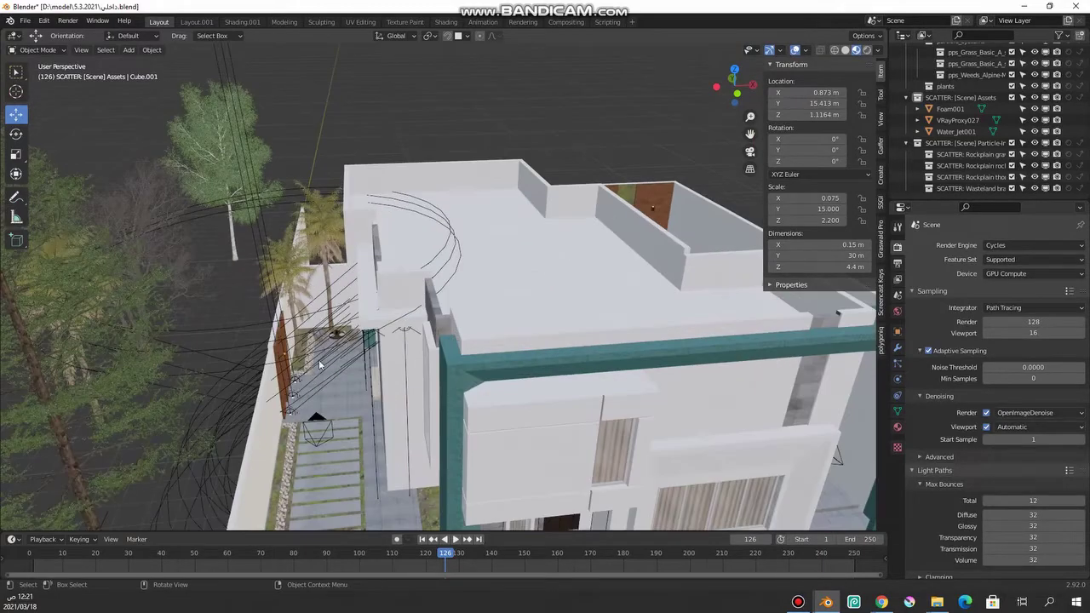
pyautogui.scroll(3, 389, 306)
pyautogui.scroll(3, 312, 262)
pyautogui.scroll(-3, 287, 238)
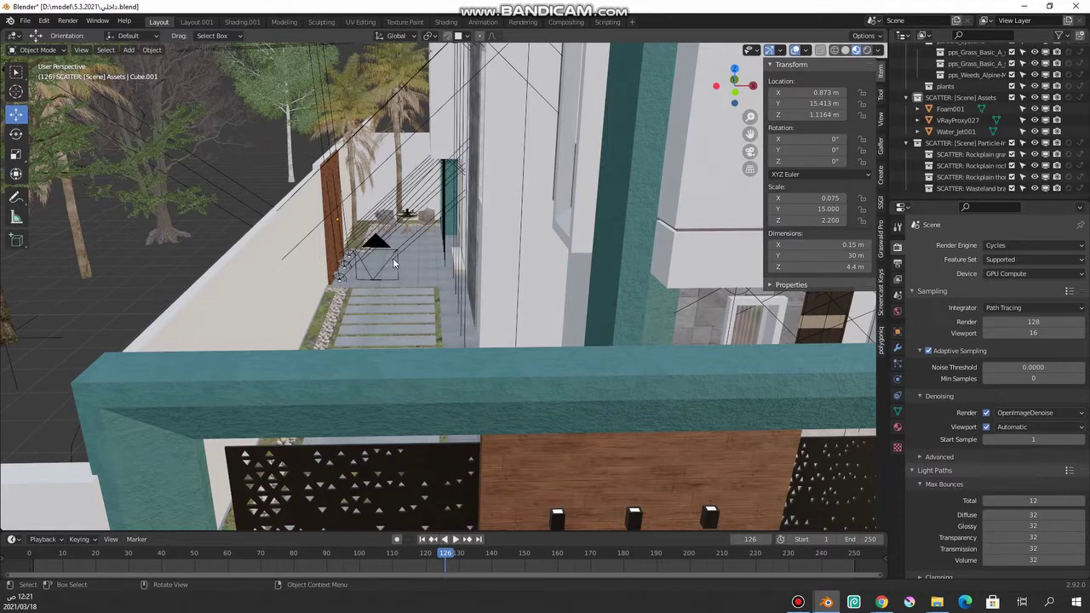
pyautogui.scroll(2, 414, 259)
pyautogui.moveTo(446, 272); pyautogui.dragTo(309, 171, button='middle')
pyautogui.scroll(-3, 309, 170)
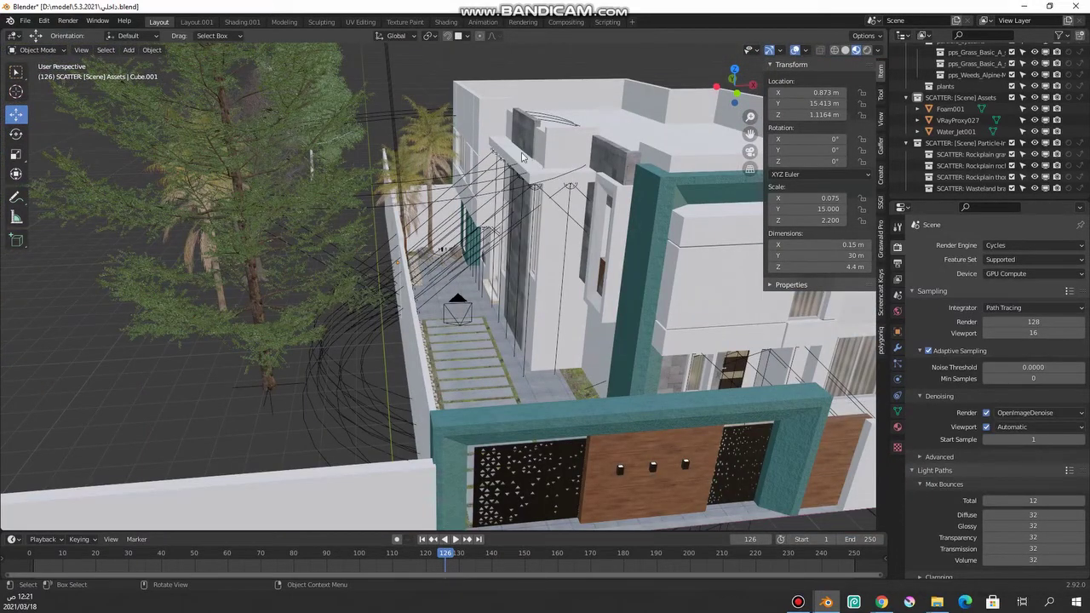
pyautogui.scroll(2, 425, 264)
pyautogui.scroll(2, 313, 295)
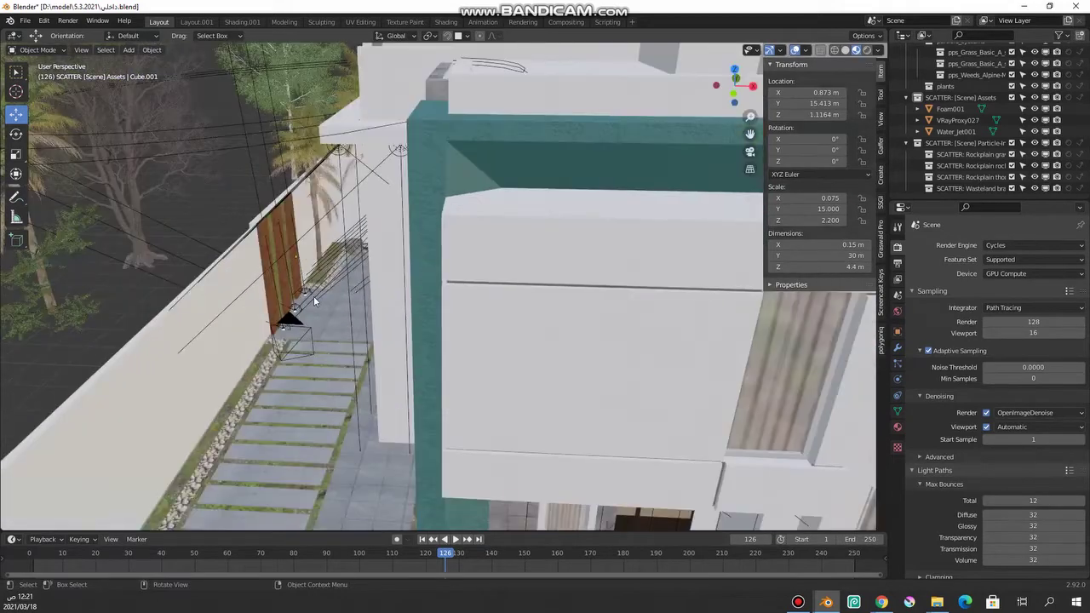
pyautogui.scroll(2, 367, 300)
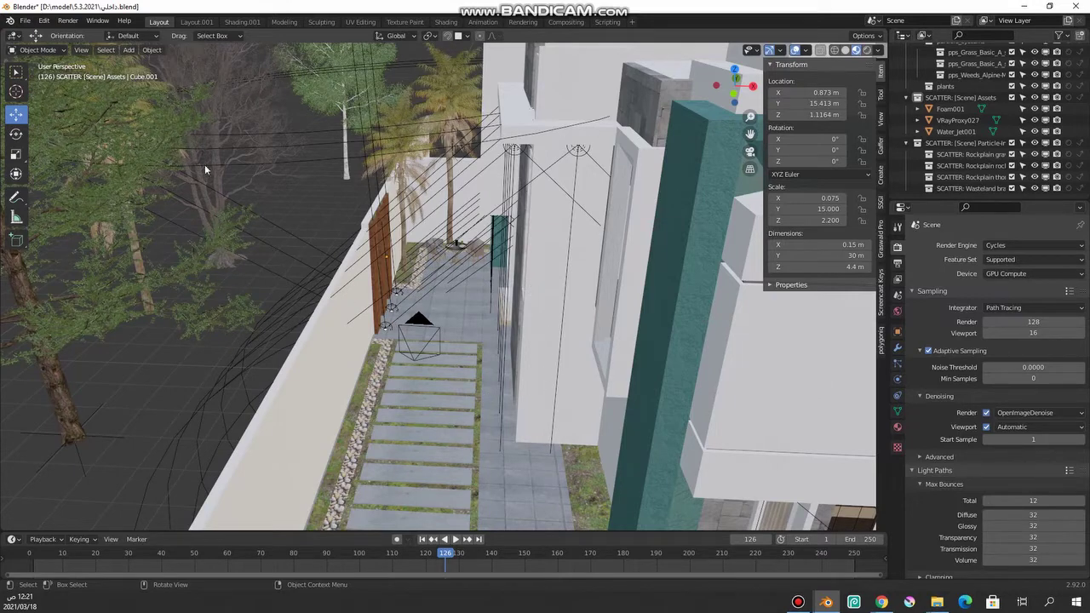
pyautogui.scroll(2, 472, 286)
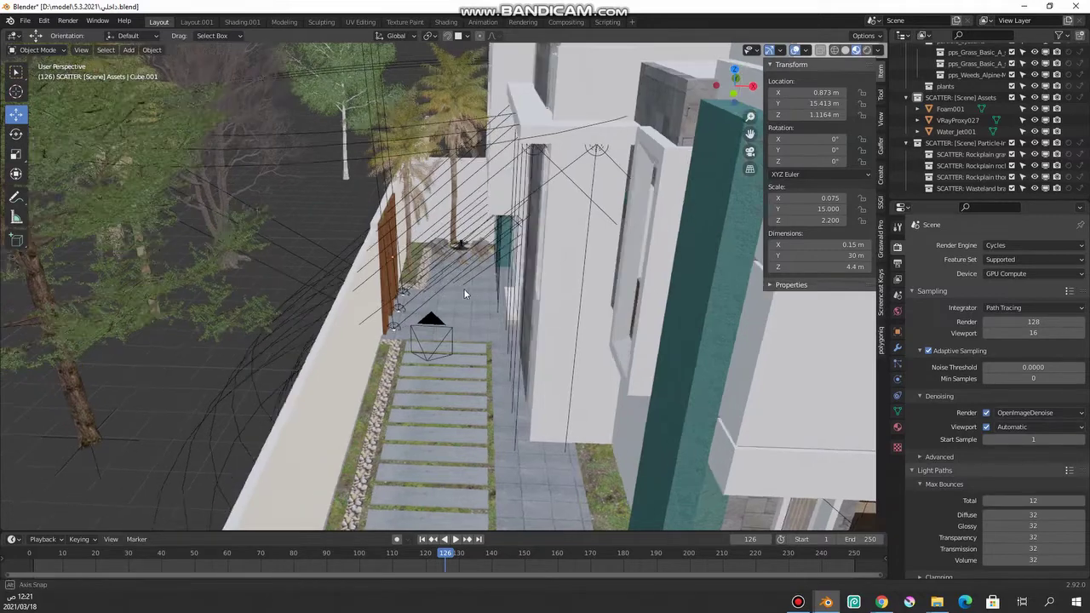
pyautogui.scroll(2, 473, 286)
pyautogui.scroll(1, 472, 286)
pyautogui.scroll(2, 469, 288)
pyautogui.moveTo(470, 288); pyautogui.dragTo(449, 302, button='middle')
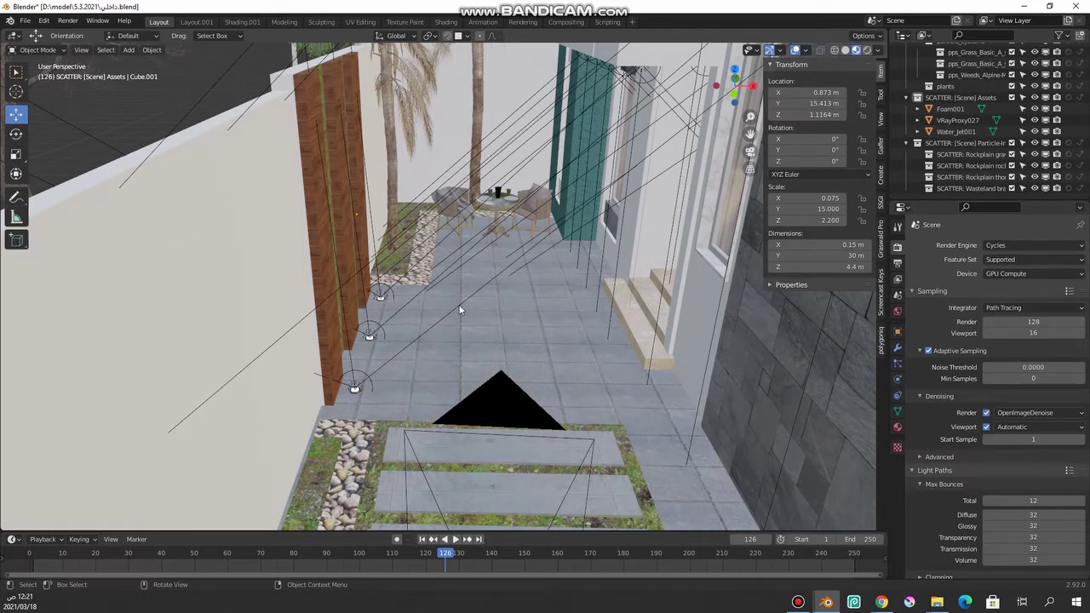
pyautogui.moveTo(460, 311)
pyautogui.mouseDown(button='middle')
pyautogui.moveTo(486, 292)
pyautogui.moveTo(489, 305)
pyautogui.moveTo(486, 272)
pyautogui.moveTo(486, 290)
pyautogui.moveTo(440, 298)
pyautogui.mouseUp(button='middle')
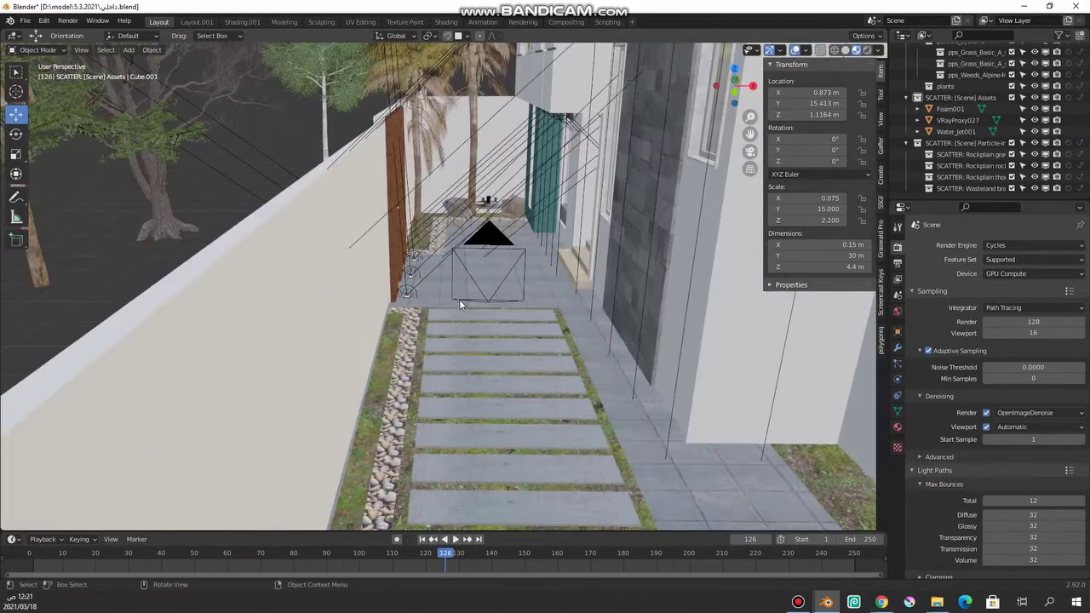
pyautogui.press('KP_0')
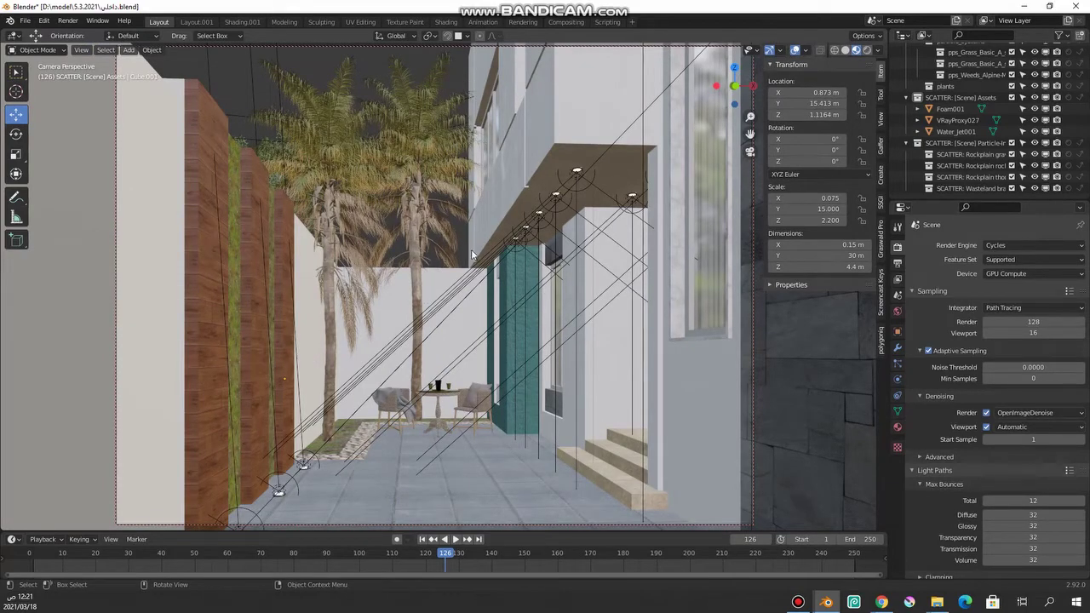
pyautogui.moveTo(517, 278); pyautogui.dragTo(525, 289, button='middle')
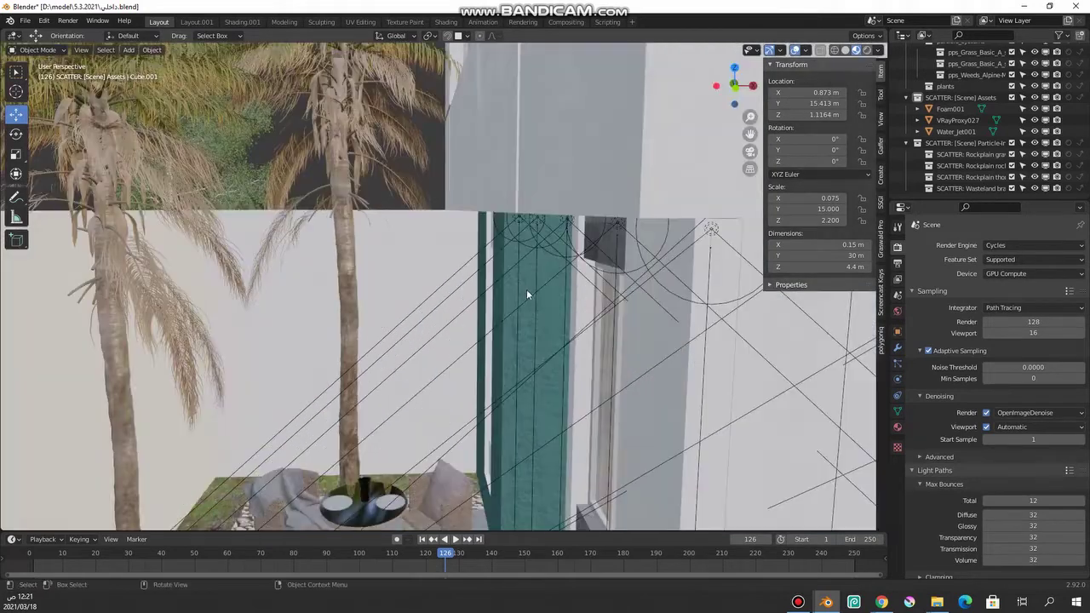
pyautogui.click(539, 292)
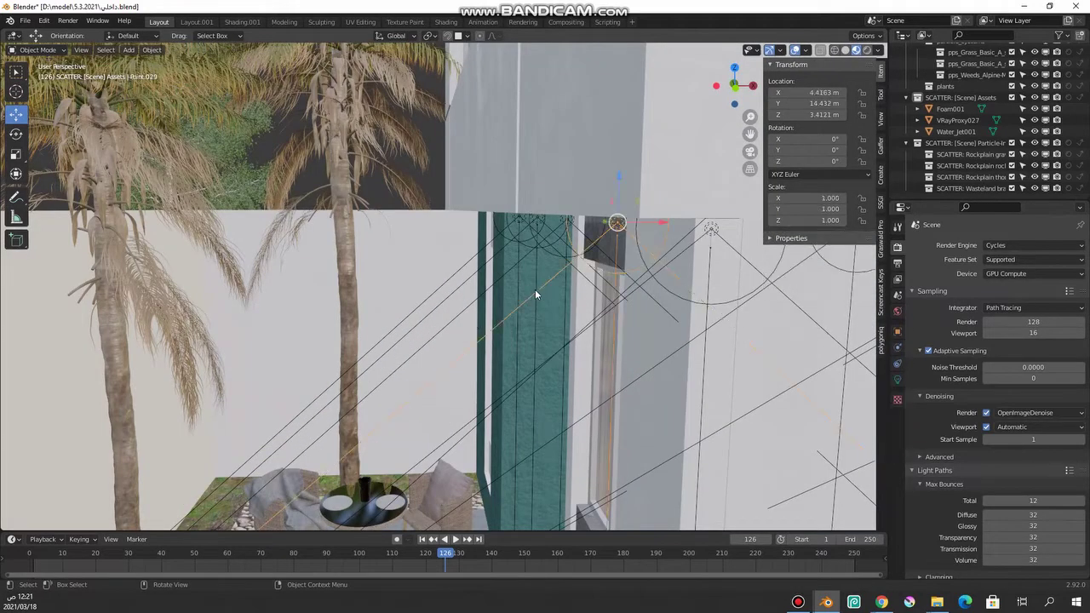
# Select the spot light Point.050 near the wall, show its light settings, and activate the Rotate tool
pyautogui.click(896, 380)
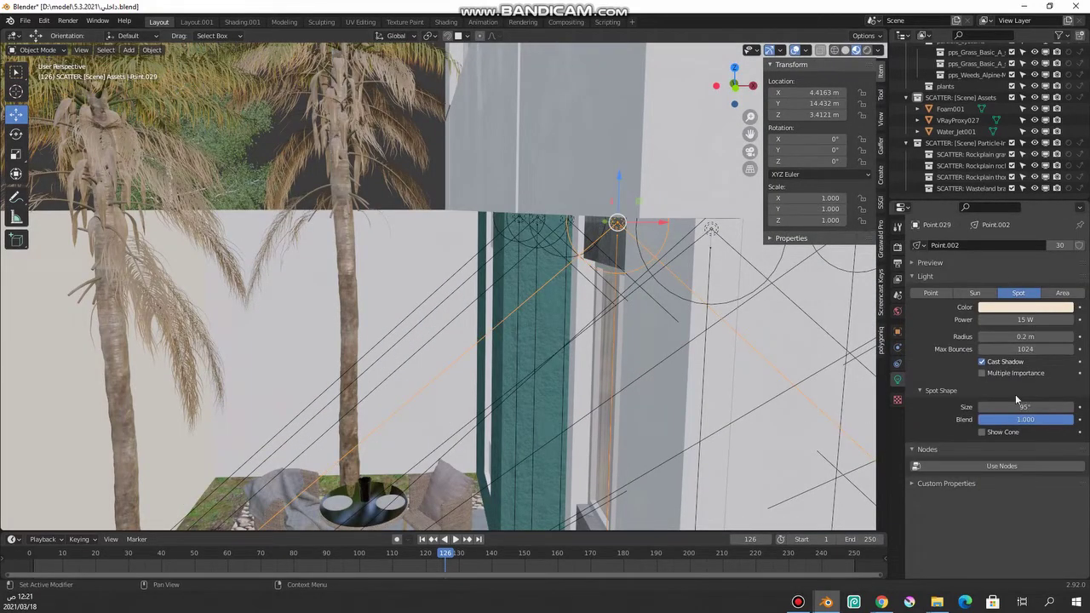
pyautogui.moveTo(510, 340); pyautogui.dragTo(279, 286, button='middle')
pyautogui.scroll(5, 329, 425)
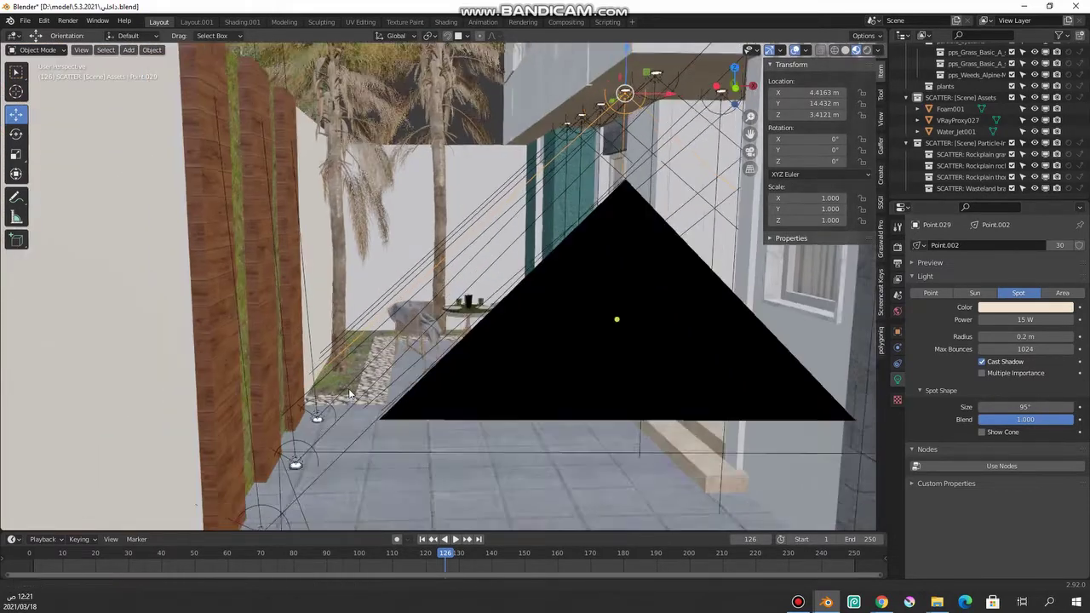
pyautogui.scroll(-5, 349, 394)
pyautogui.click(385, 347)
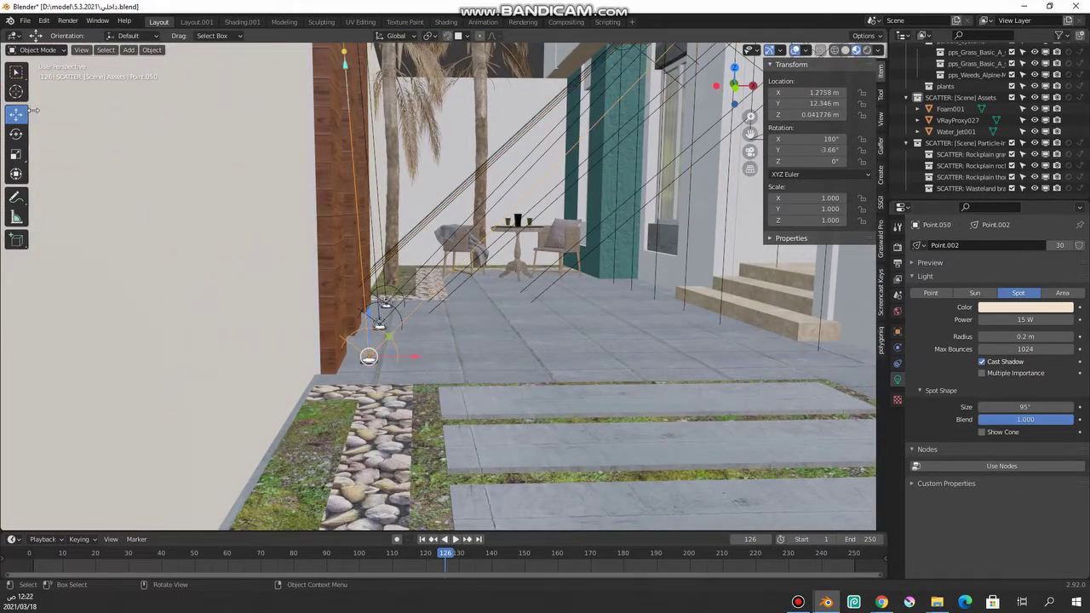
pyautogui.click(17, 134)
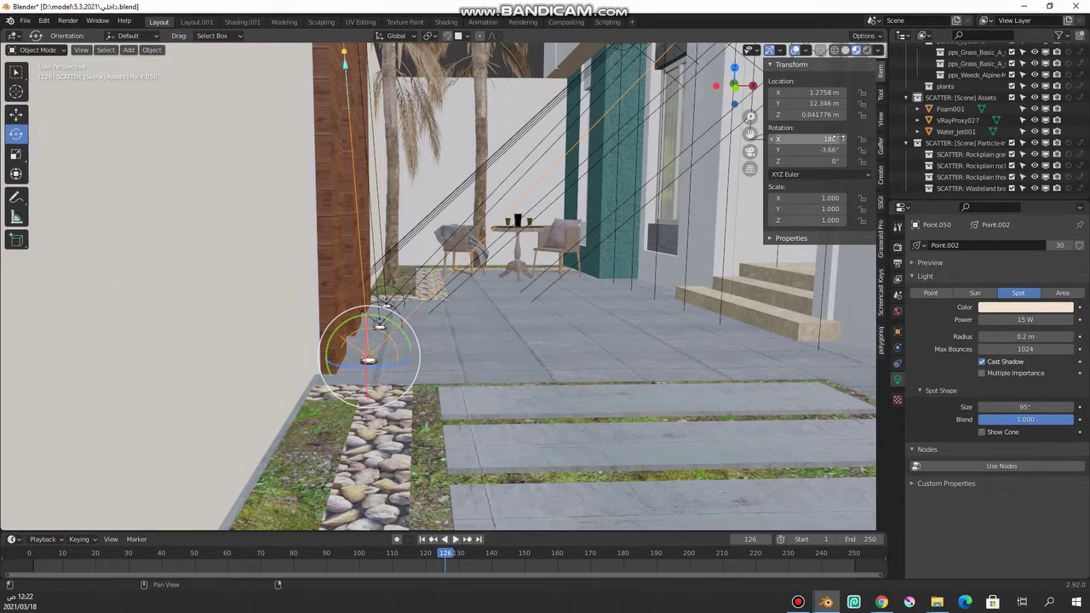
pyautogui.moveTo(426, 198)
pyautogui.mouseDown(button='middle')
pyautogui.moveTo(415, 245)
pyautogui.moveTo(349, 316)
pyautogui.moveTo(328, 247)
pyautogui.mouseUp(button='middle')
# Select the 600 W point light Point.021 in the Layout.001 plan view, then return to Layout
pyautogui.click(196, 22)
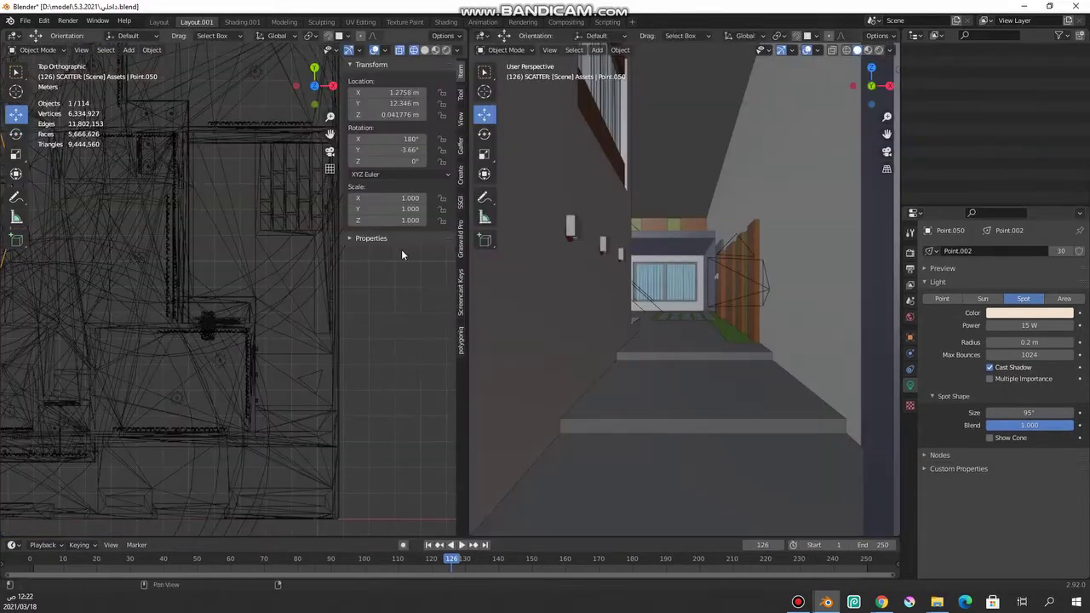
pyautogui.scroll(3, 226, 343)
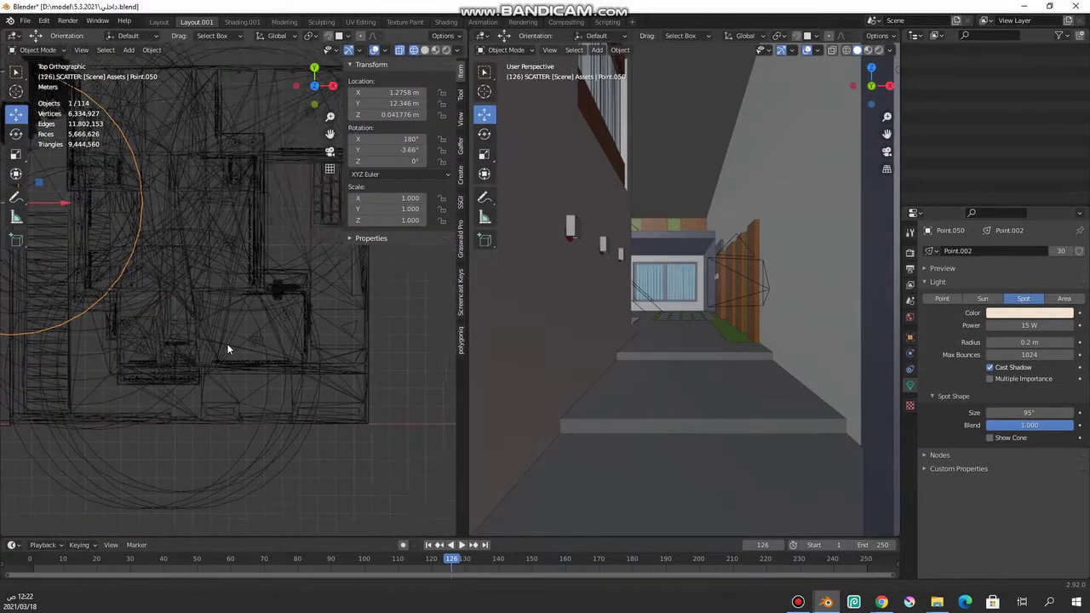
pyautogui.scroll(3, 288, 351)
pyautogui.scroll(3, 243, 279)
pyautogui.scroll(2, 249, 344)
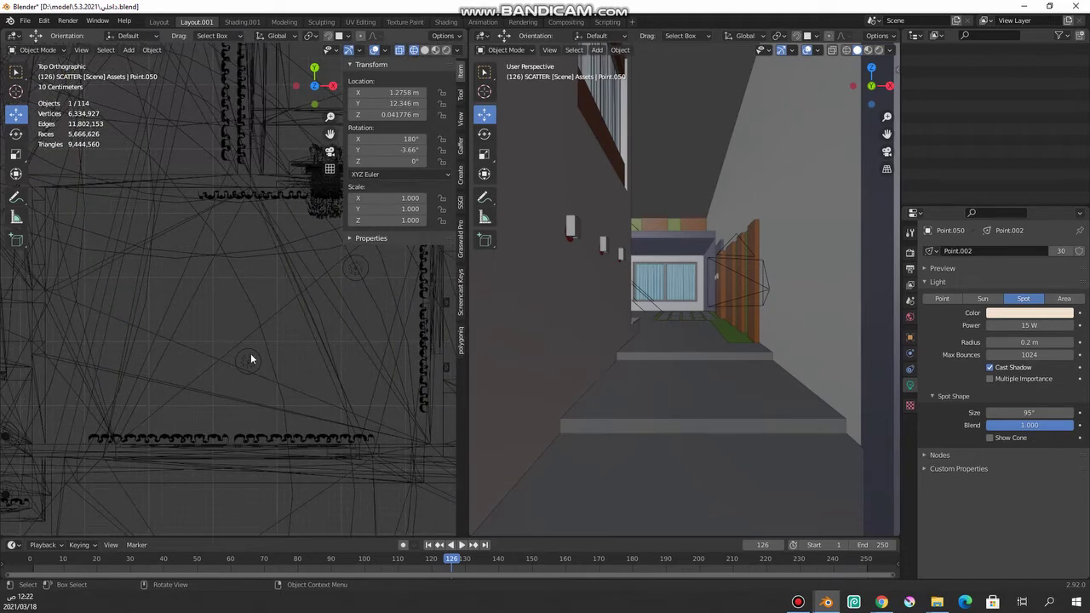
pyautogui.click(250, 354)
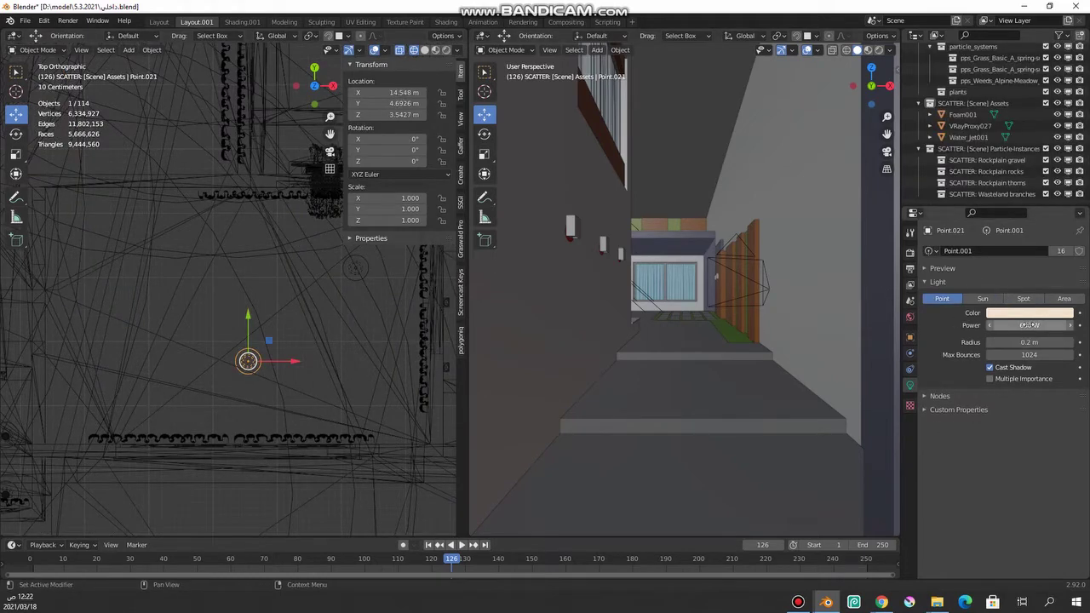
pyautogui.moveTo(295, 350)
pyautogui.mouseDown(button='middle')
pyautogui.moveTo(183, 339)
pyautogui.moveTo(213, 332)
pyautogui.mouseUp(button='middle')
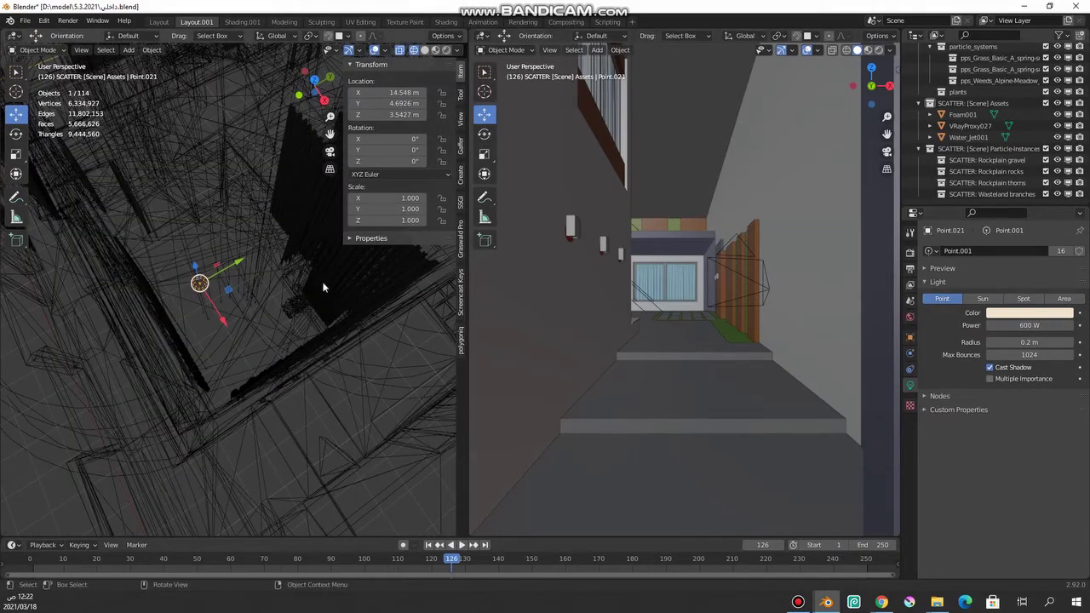
pyautogui.press('KP_7')
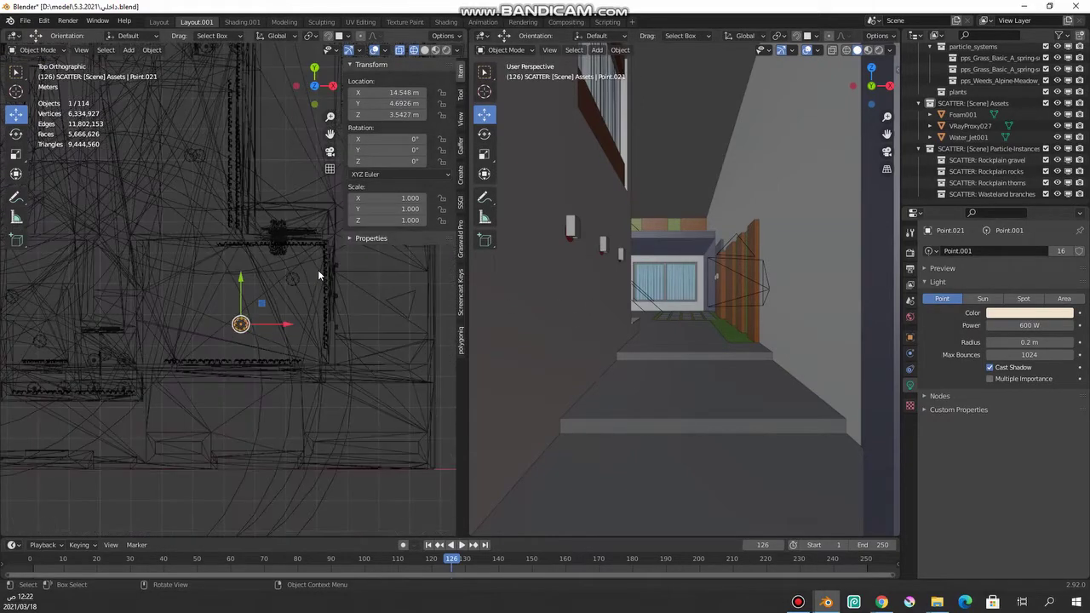
pyautogui.click(160, 22)
pyautogui.keyDown('shift'); pyautogui.moveTo(383, 68); pyautogui.dragTo(845, 84, button='middle'); pyautogui.keyUp('shift')
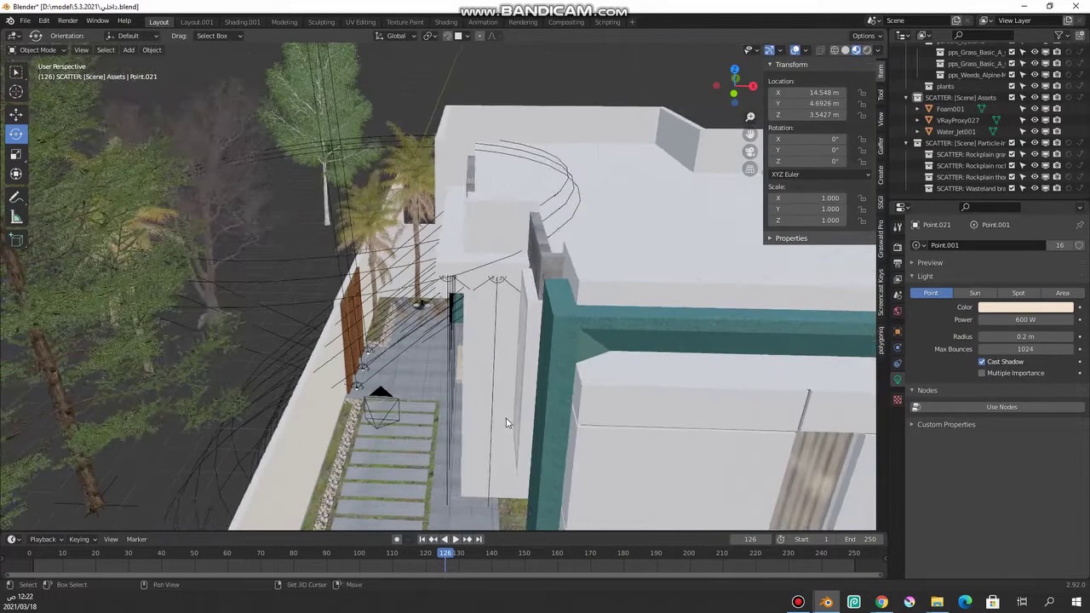
# Preview the dark rendered courtyard through the scene camera, then switch the viewport to Material Preview shading
pyautogui.click(867, 49)
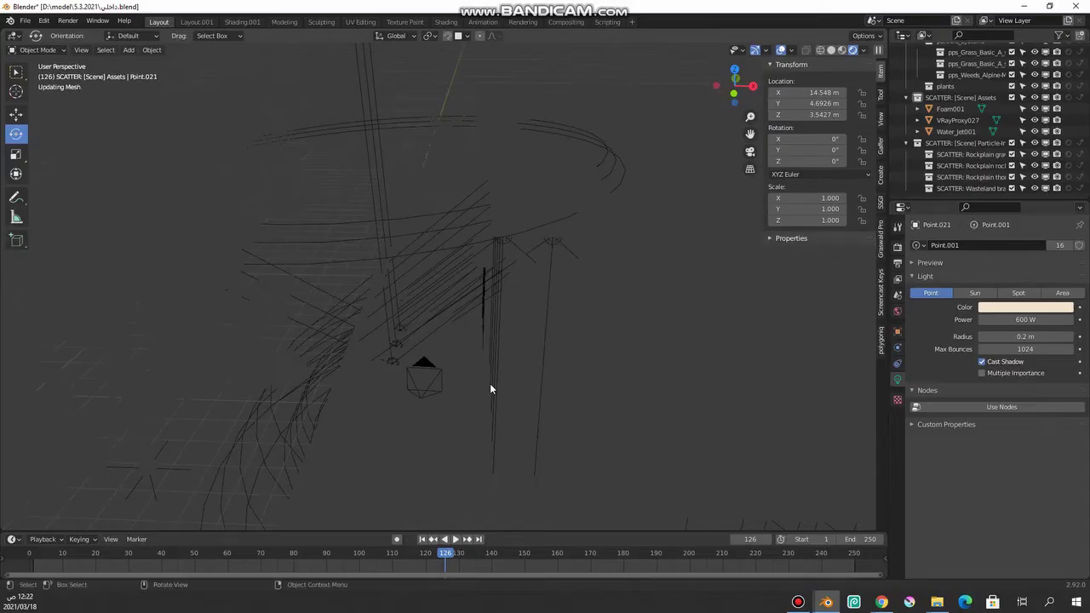
pyautogui.moveTo(479, 383); pyautogui.dragTo(404, 336, button='middle')
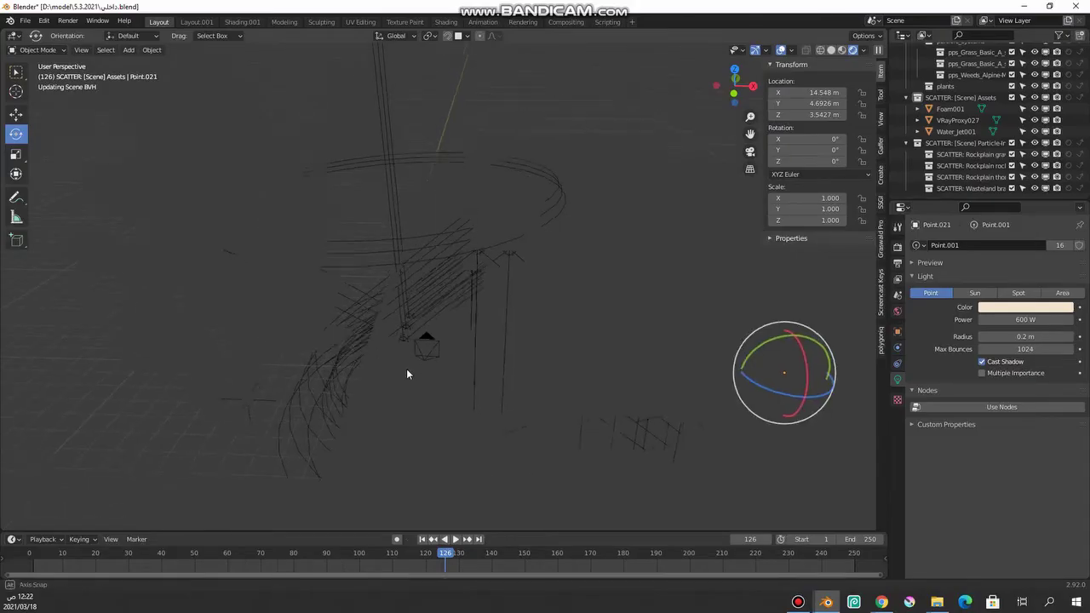
pyautogui.scroll(3, 408, 315)
pyautogui.scroll(3, 412, 299)
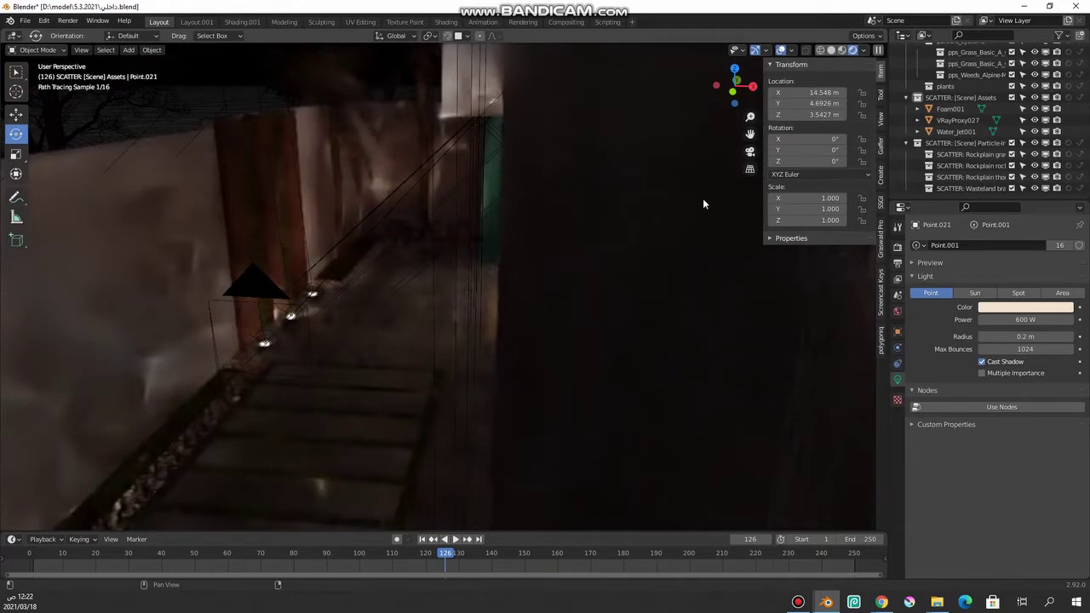
pyautogui.press('KP_0')
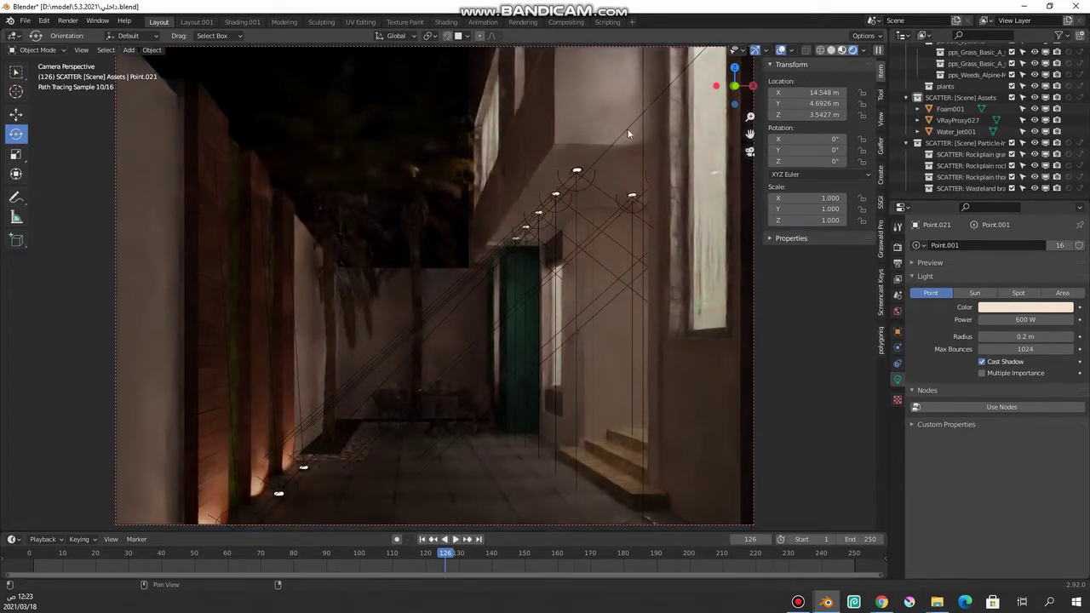
pyautogui.press('z')
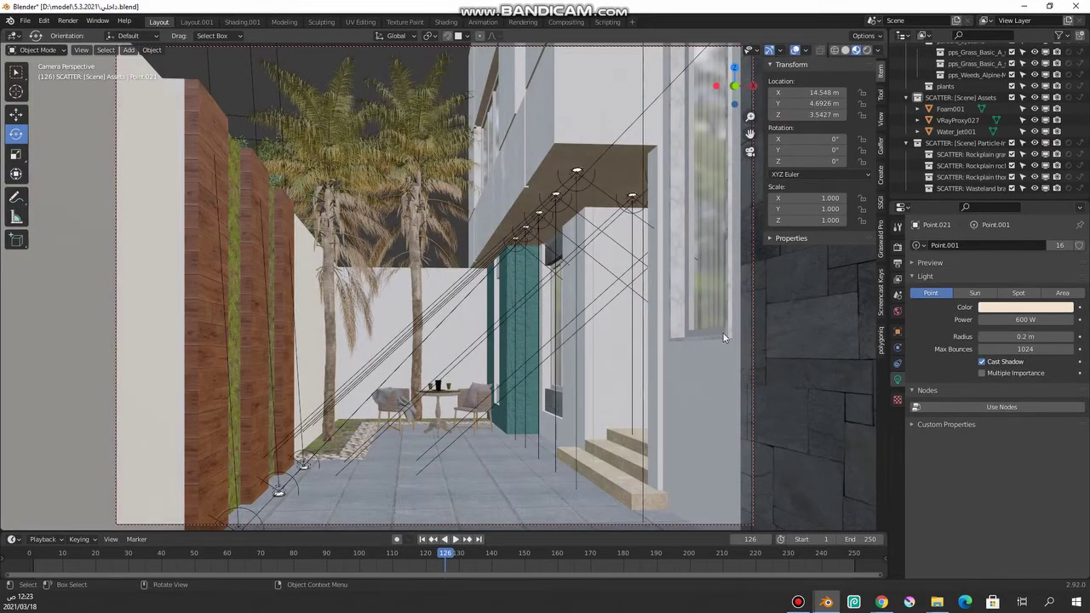
# In World Properties, set Surface to a Background shader with its Color driven by a Sky Texture
pyautogui.click(897, 312)
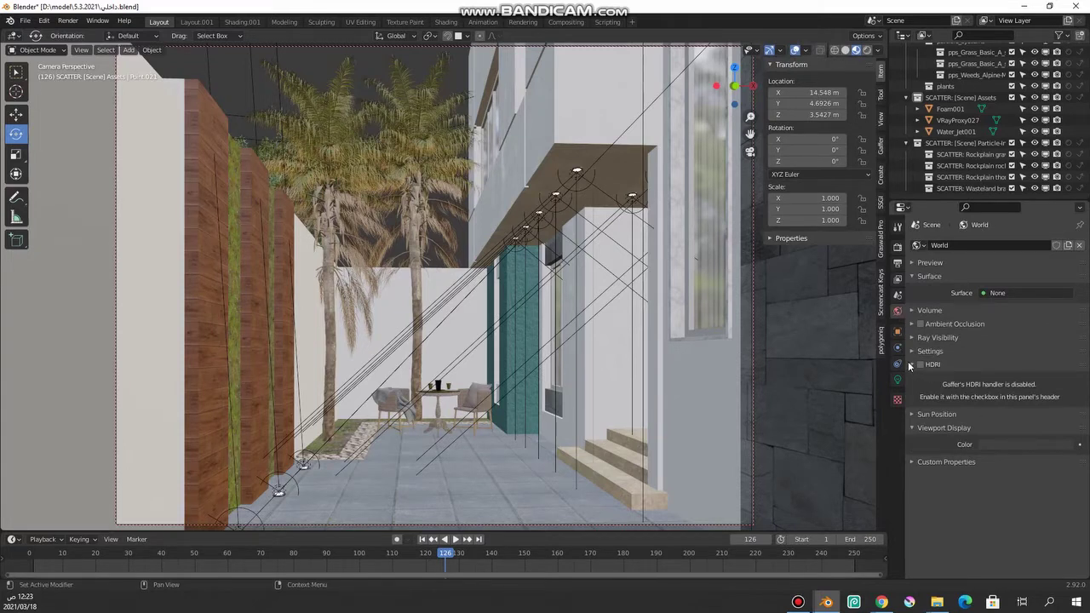
pyautogui.click(909, 364)
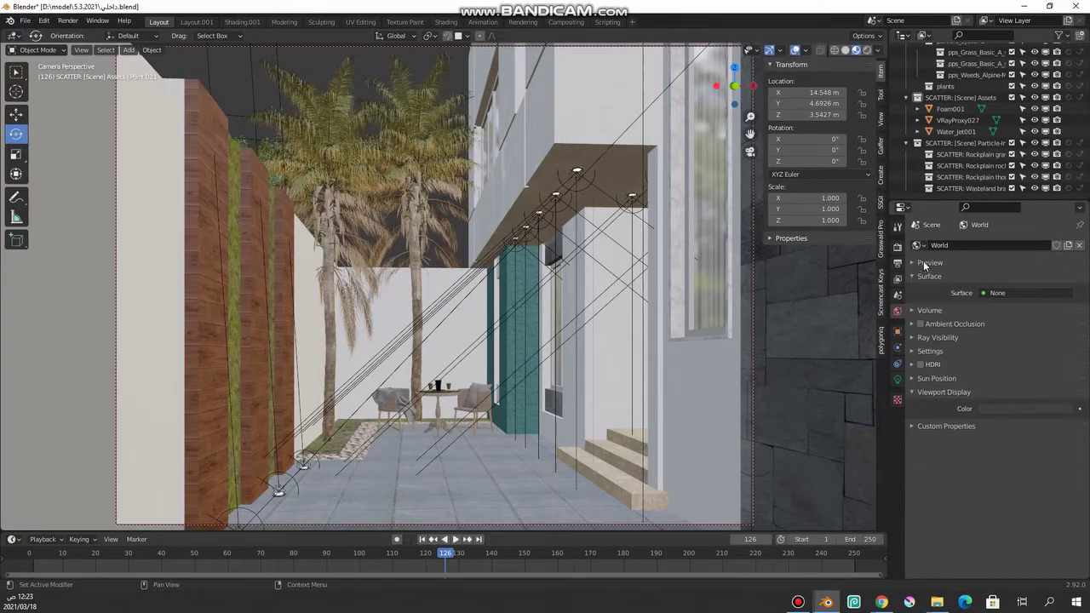
pyautogui.click(912, 262)
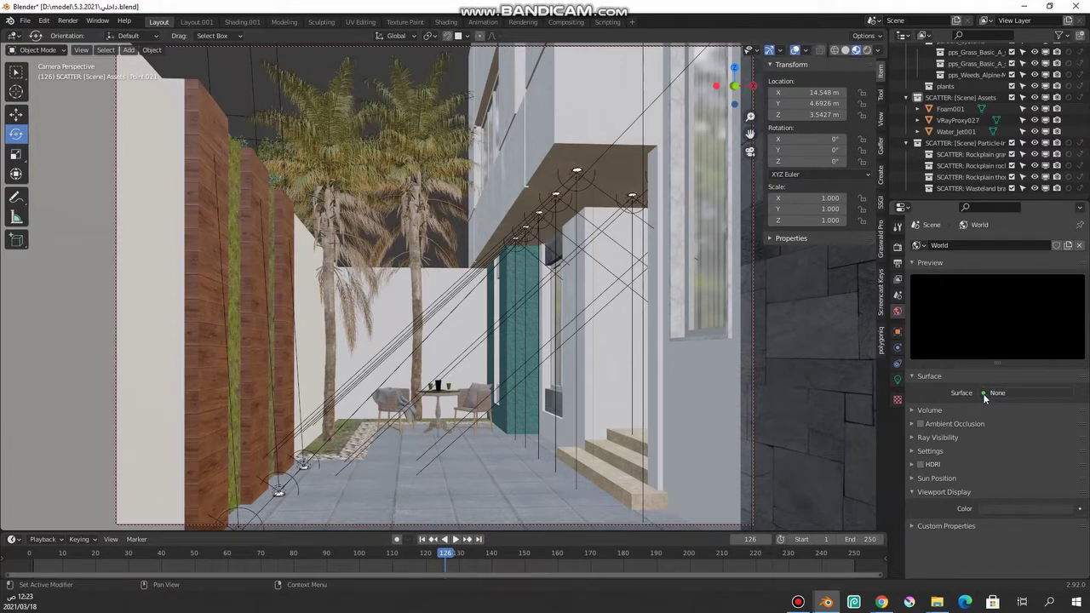
pyautogui.click(987, 392)
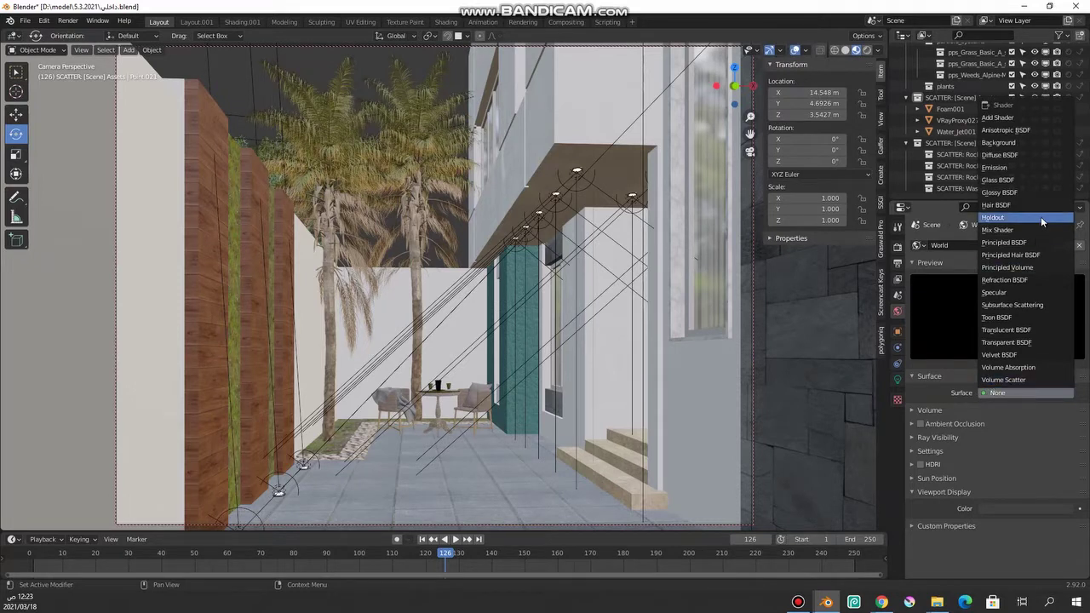
pyautogui.click(1005, 142)
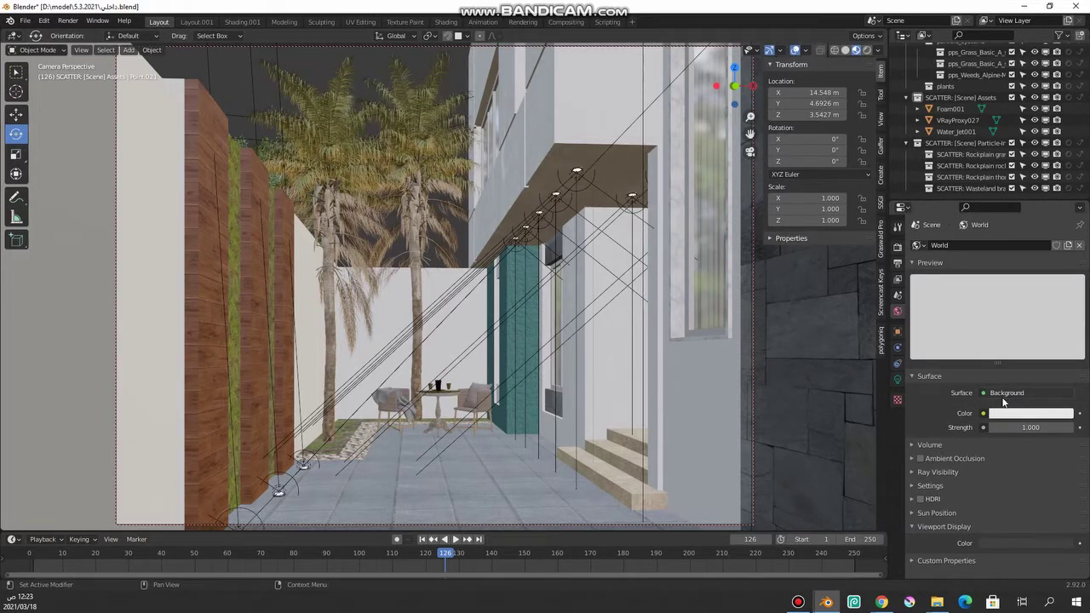
pyautogui.click(984, 414)
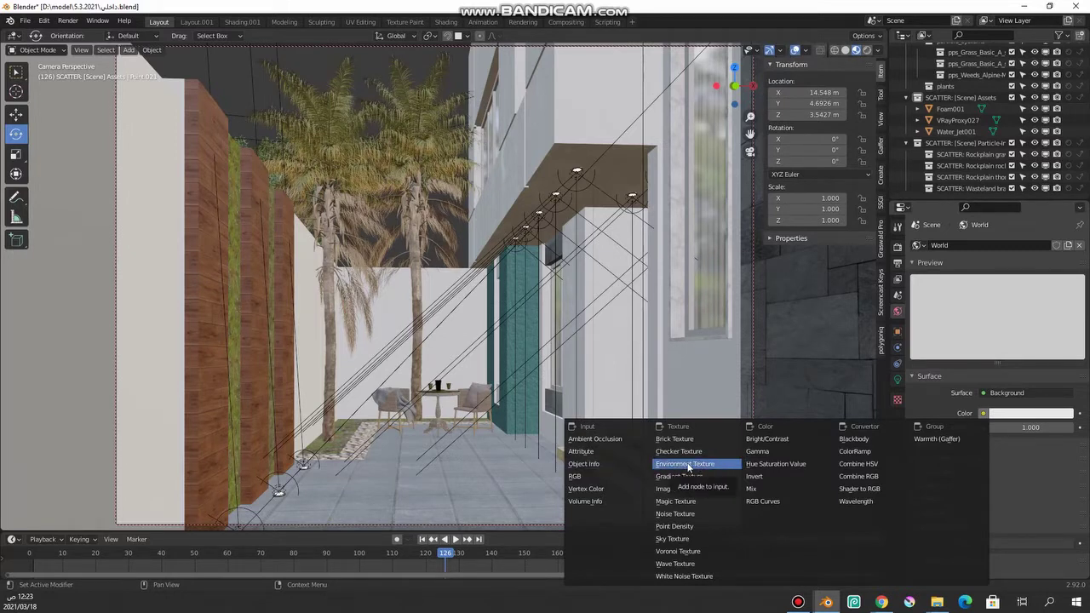
pyautogui.click(688, 540)
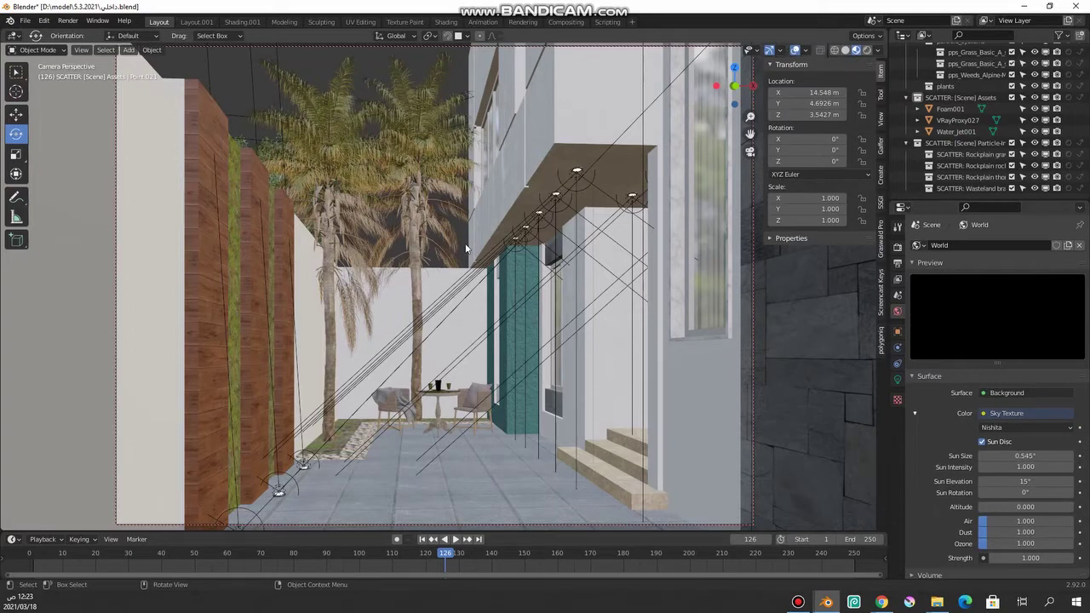
pyautogui.scroll(-3, 954, 439)
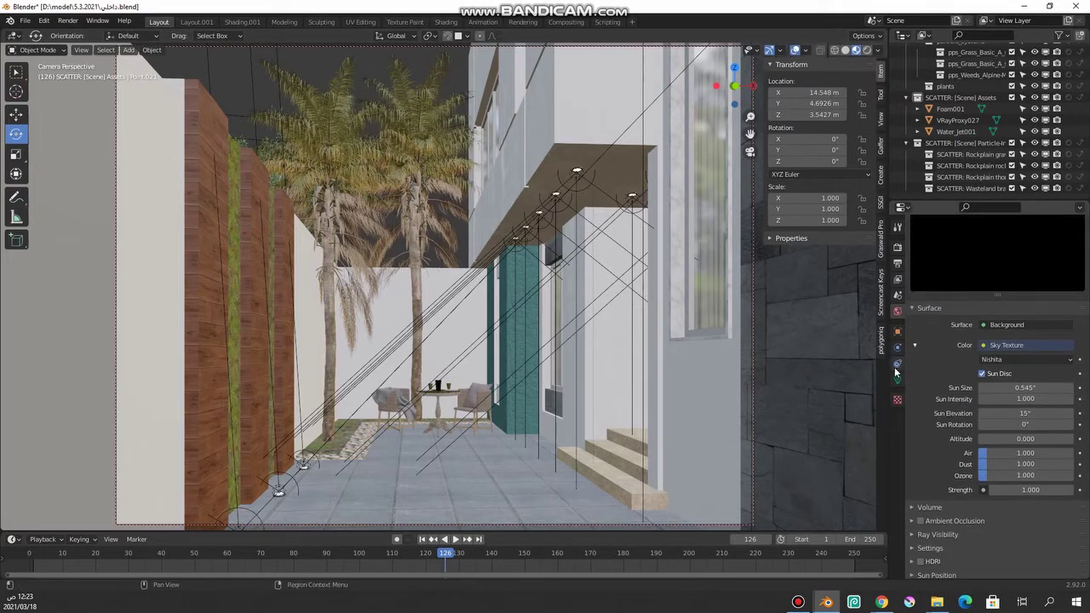
# Widen the properties column, switch the viewport to Rendered shading, and compare with the reference photo
pyautogui.moveTo(888, 371); pyautogui.dragTo(816, 371)
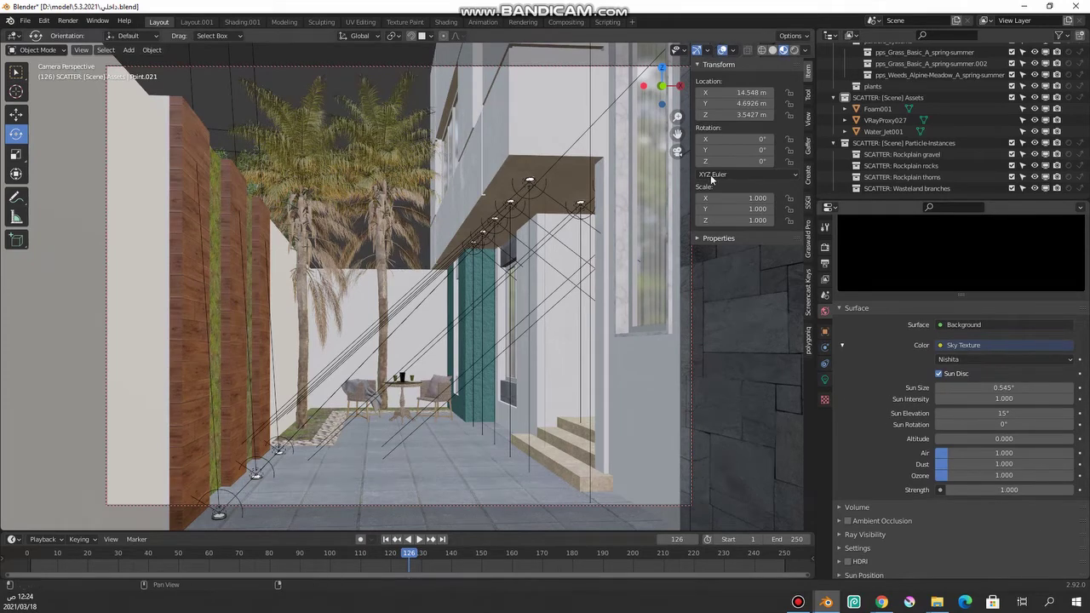
pyautogui.click(793, 51)
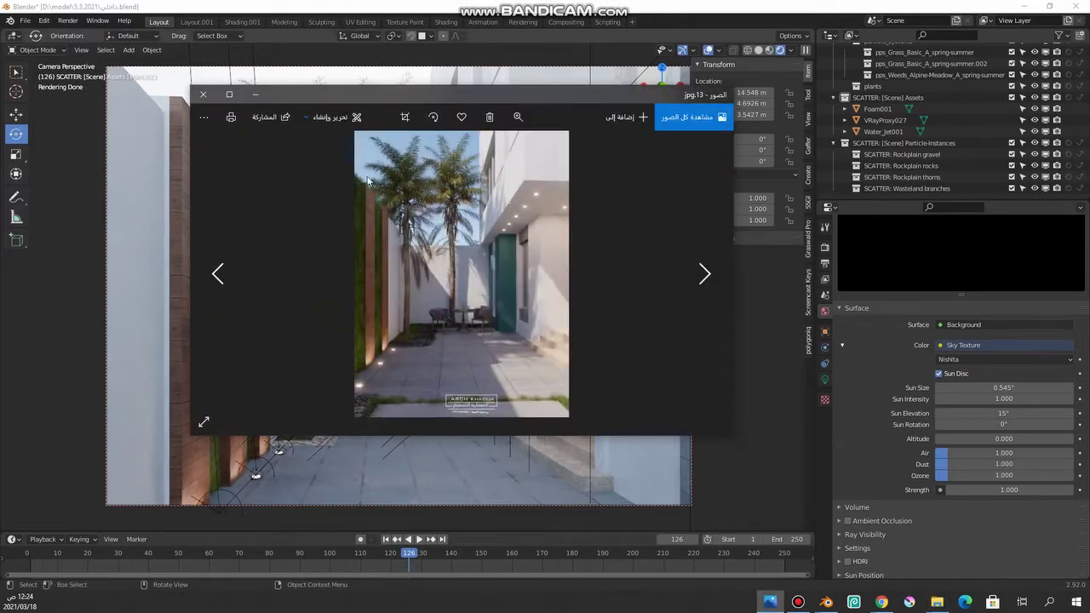
pyautogui.click(207, 423)
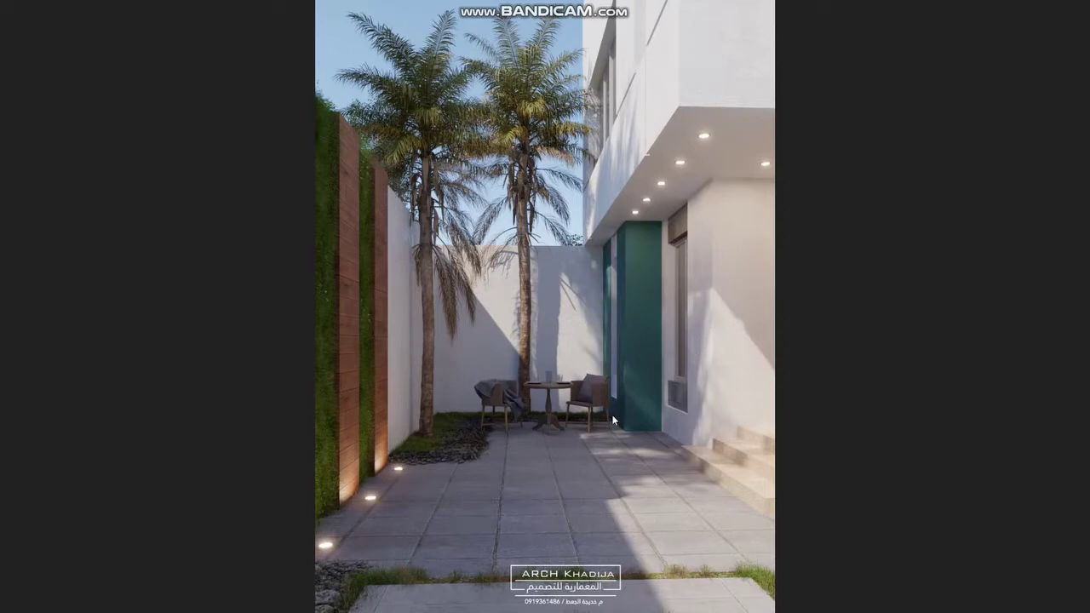
pyautogui.press('Escape')
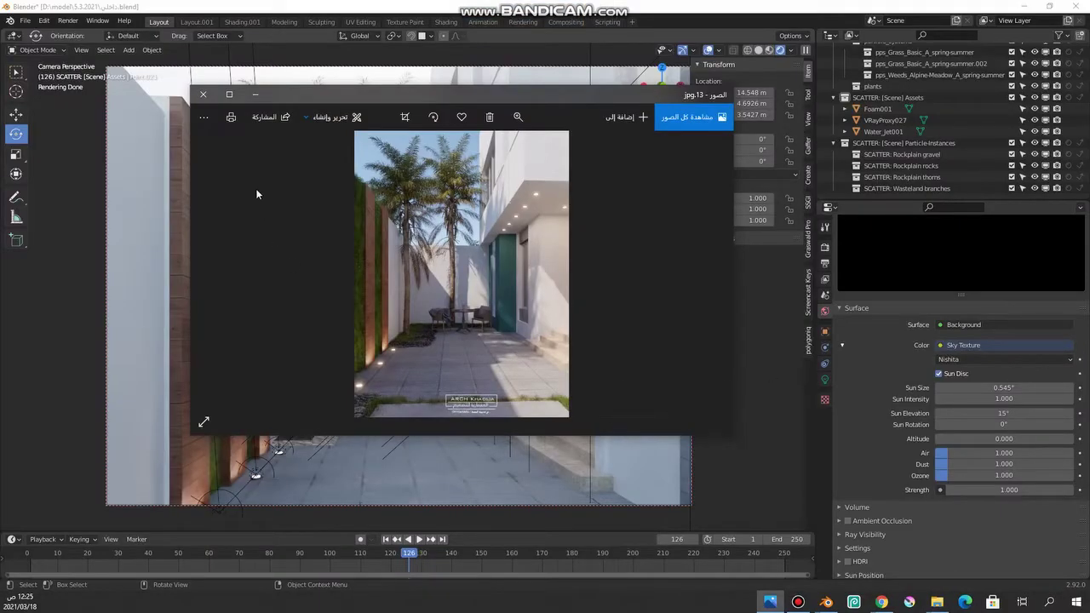
pyautogui.click(258, 95)
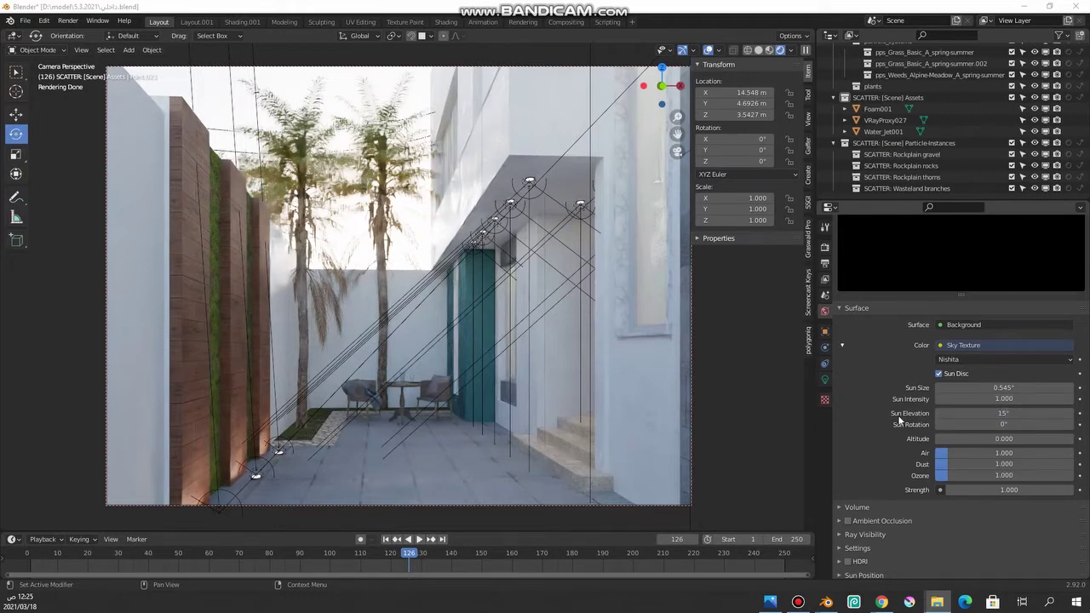
pyautogui.click(1001, 413)
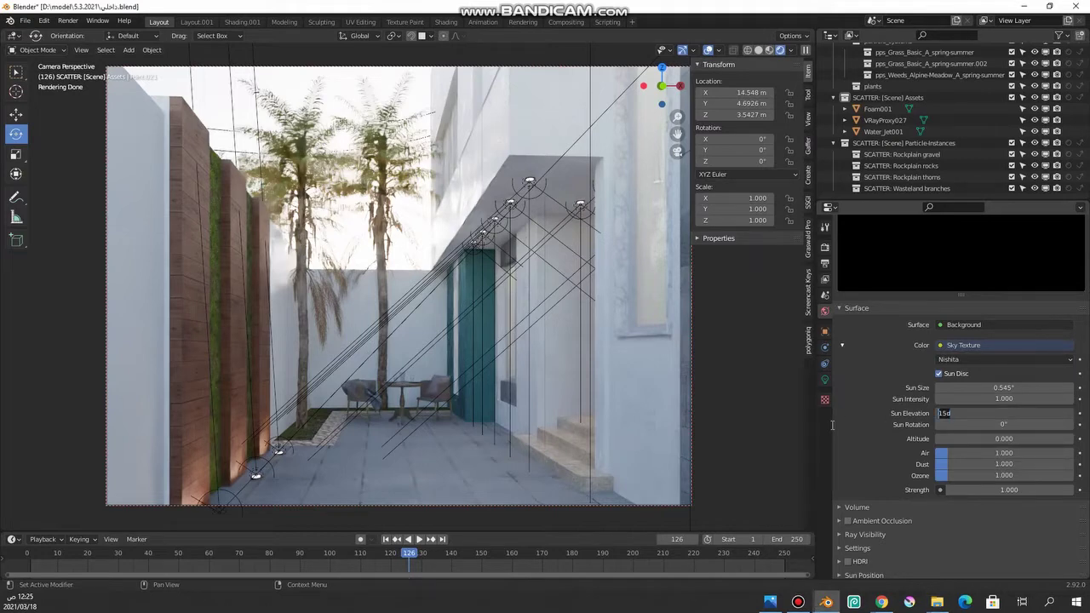
# Try 45° and then 60° for Sun Elevation, and set Sun Rotation to 60°
pyautogui.write('45')
pyautogui.press('Return')
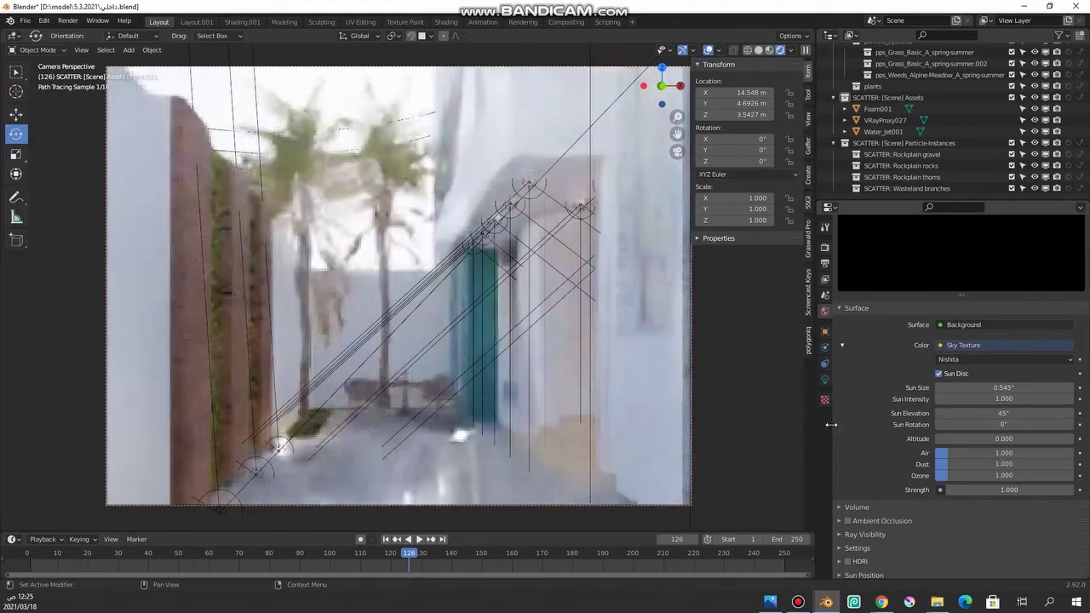
pyautogui.click(1003, 413)
pyautogui.write('60')
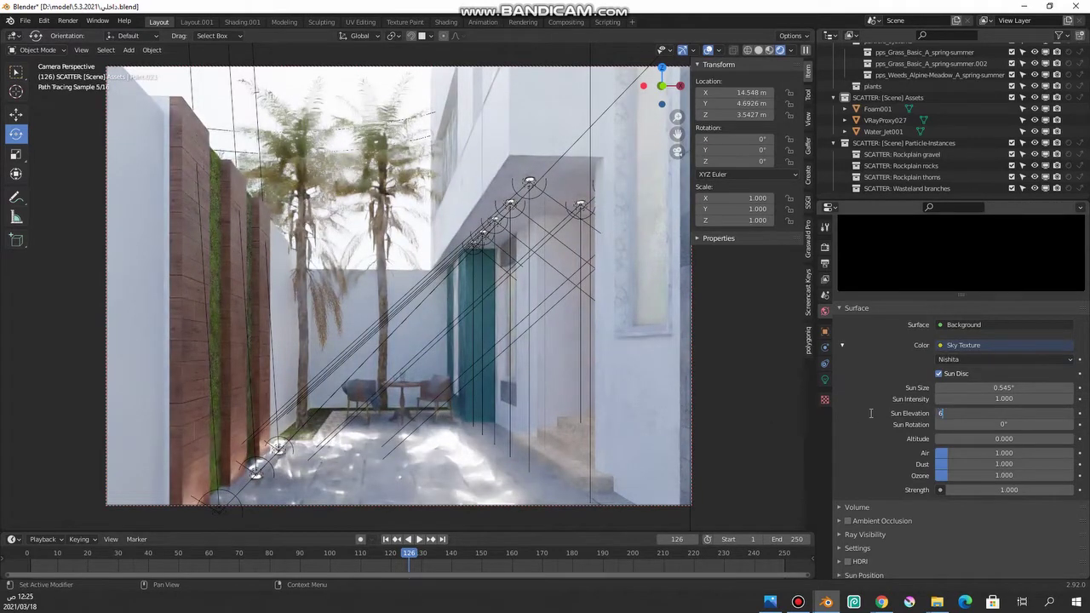
pyautogui.press('Return')
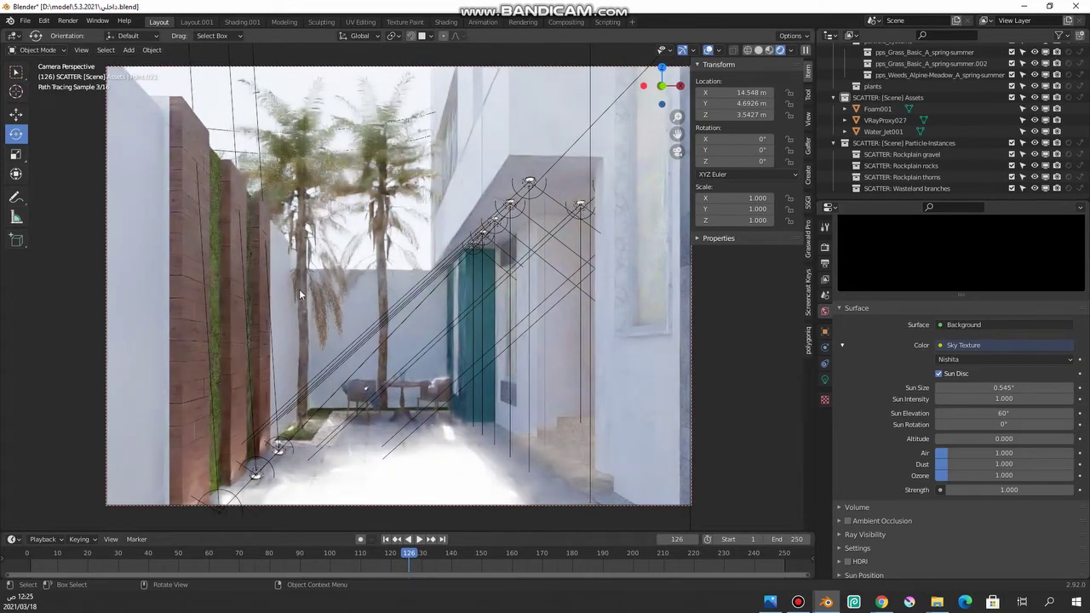
pyautogui.click(1003, 424)
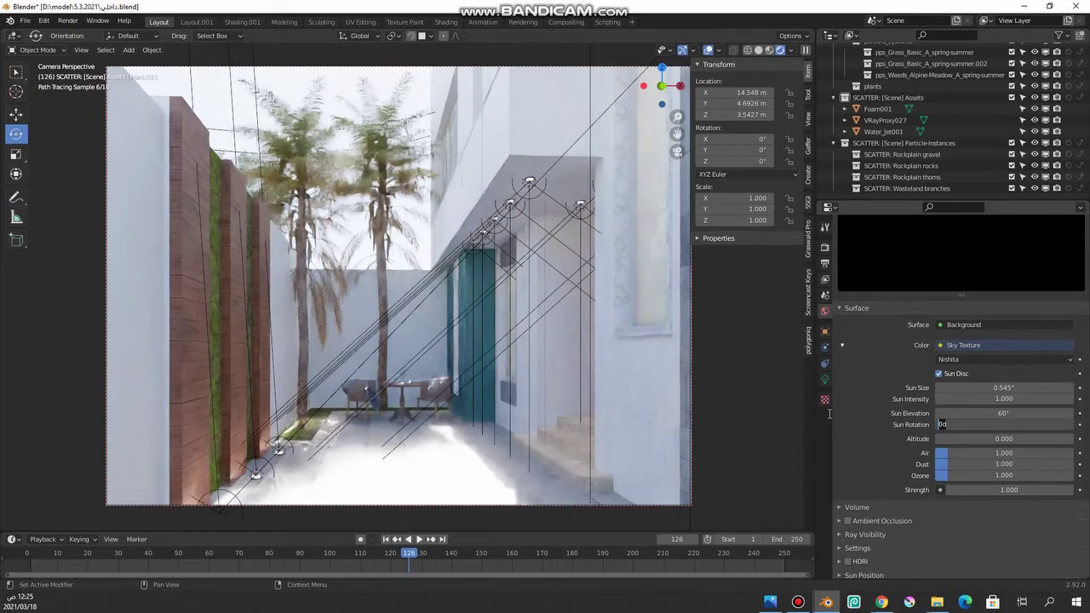
pyautogui.write('60')
pyautogui.press('Return')
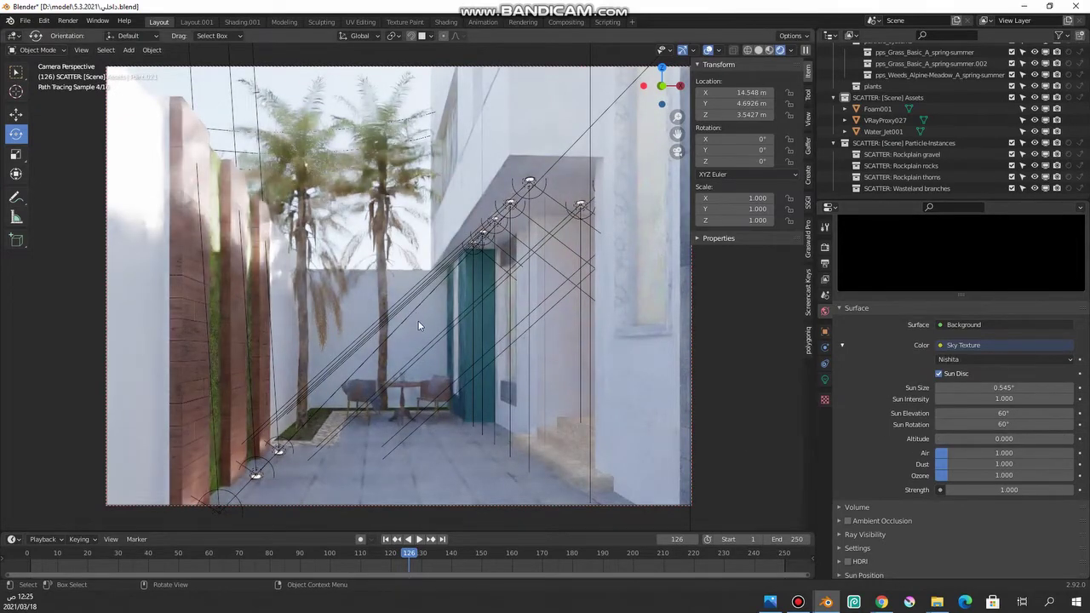
pyautogui.moveTo(415, 320); pyautogui.dragTo(359, 281, button='middle')
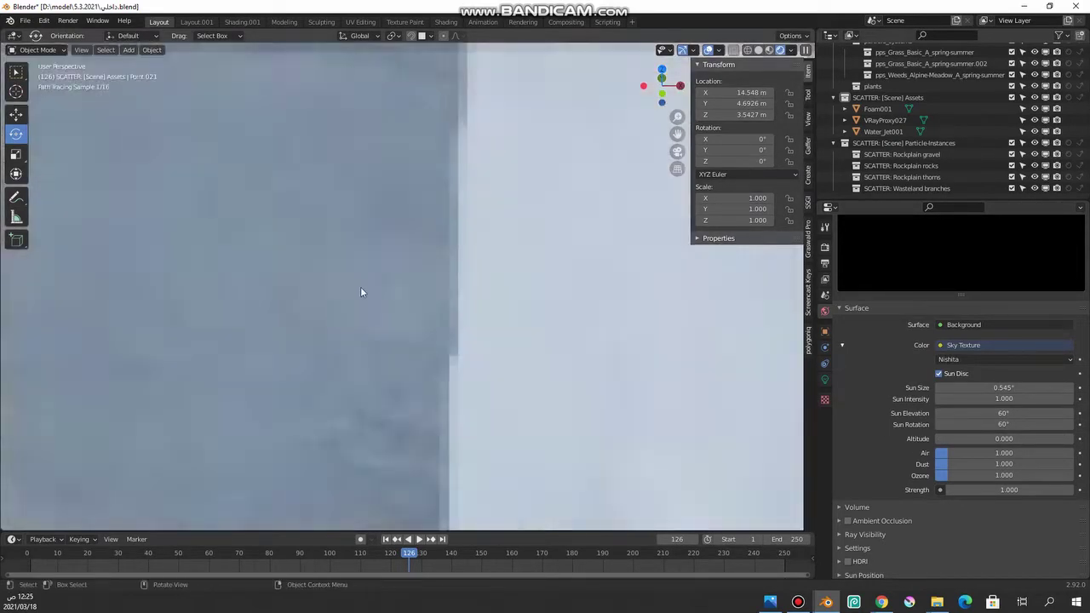
# Set the sky's Sun Intensity to 0.2 and its Strength to 0.25
pyautogui.moveTo(358, 288)
pyautogui.mouseDown(button='middle')
pyautogui.moveTo(440, 309)
pyautogui.moveTo(421, 369)
pyautogui.moveTo(499, 389)
pyautogui.moveTo(717, 372)
pyautogui.moveTo(792, 400)
pyautogui.mouseUp(button='middle')
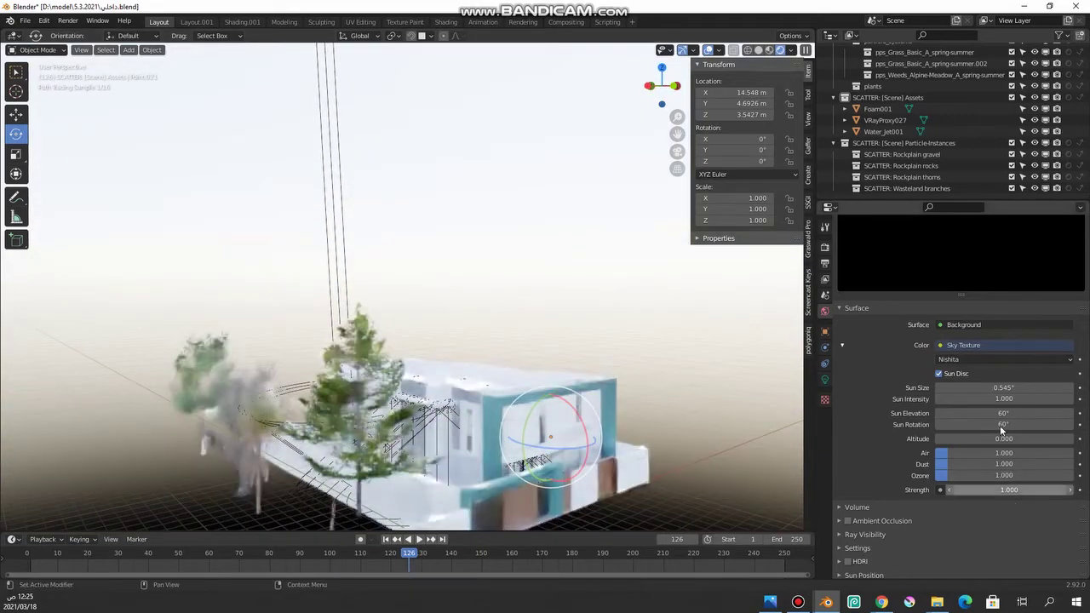
pyautogui.click(1005, 398)
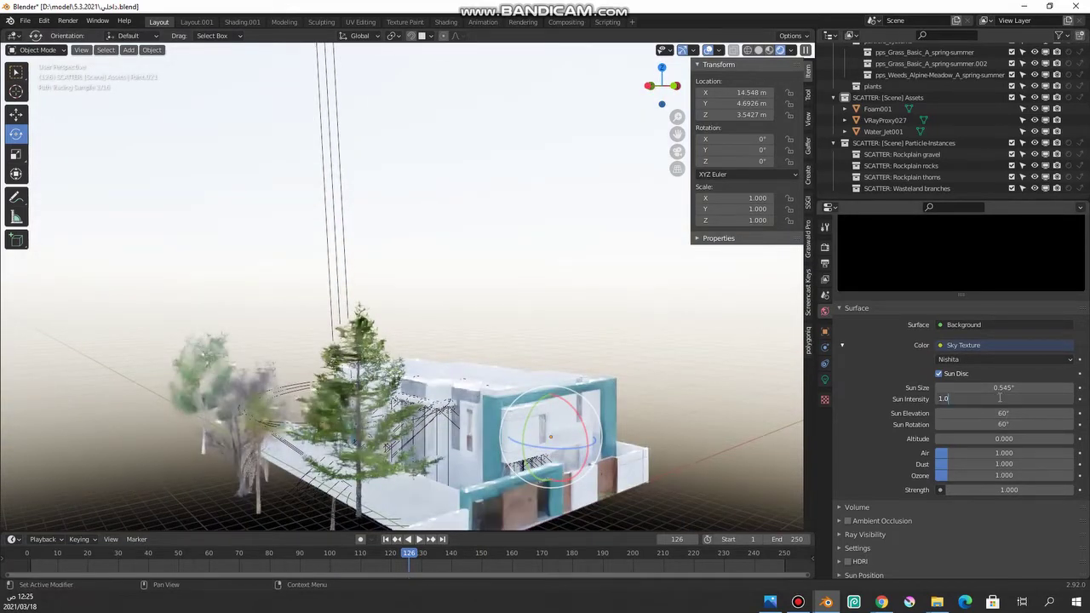
pyautogui.write('0.2')
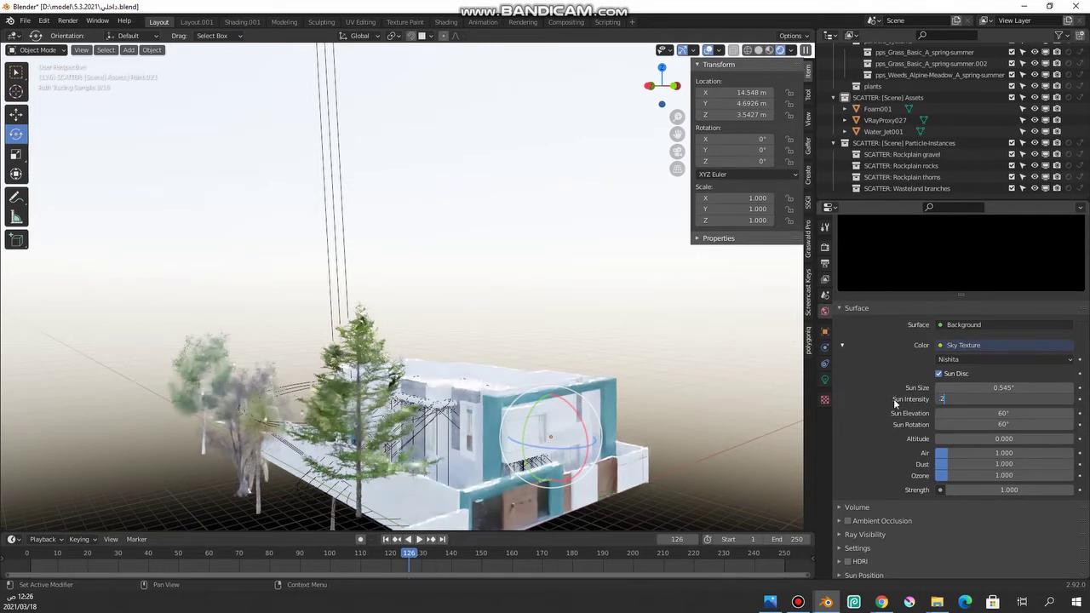
pyautogui.press('Return')
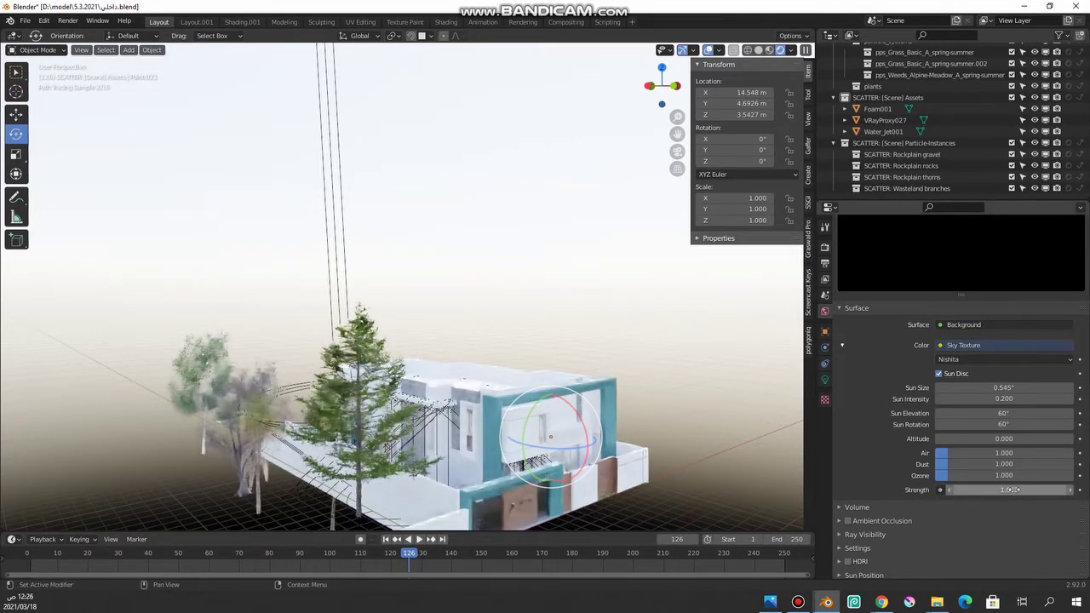
pyautogui.click(1013, 490)
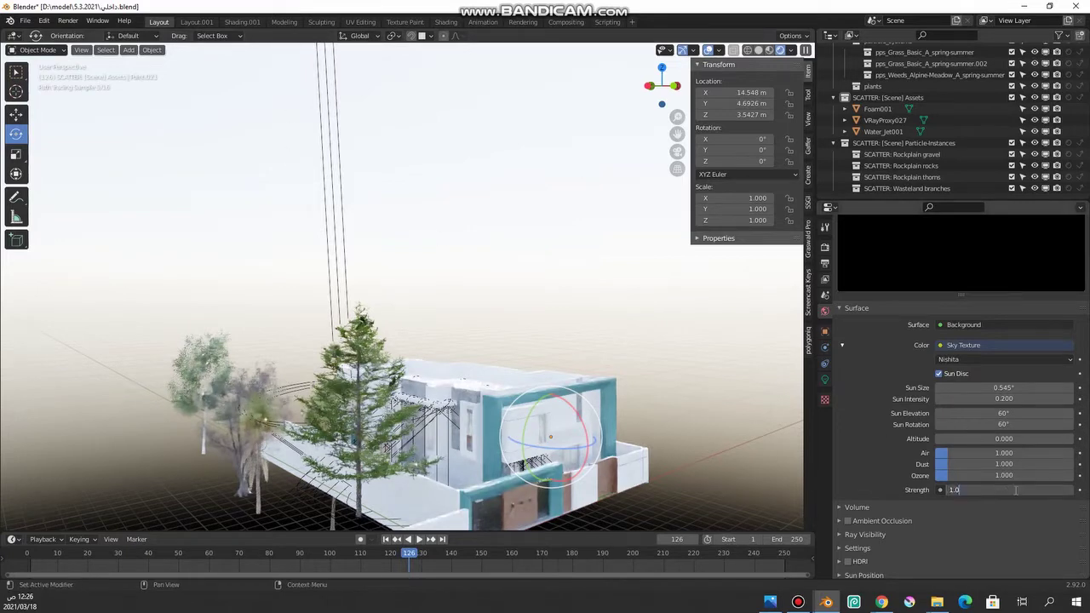
pyautogui.write('0.')
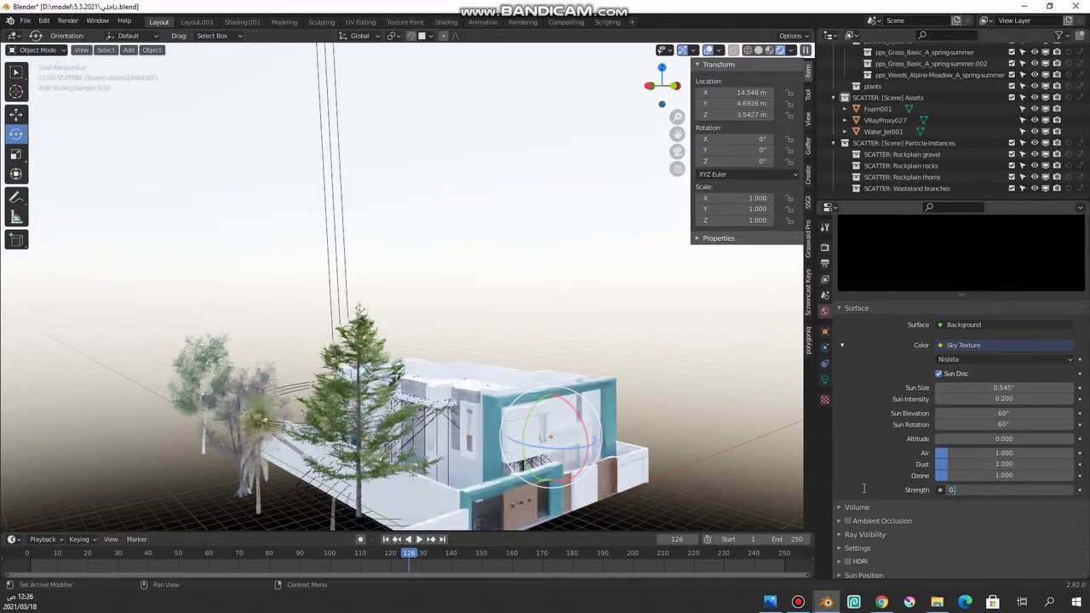
pyautogui.write('25')
pyautogui.press('Return')
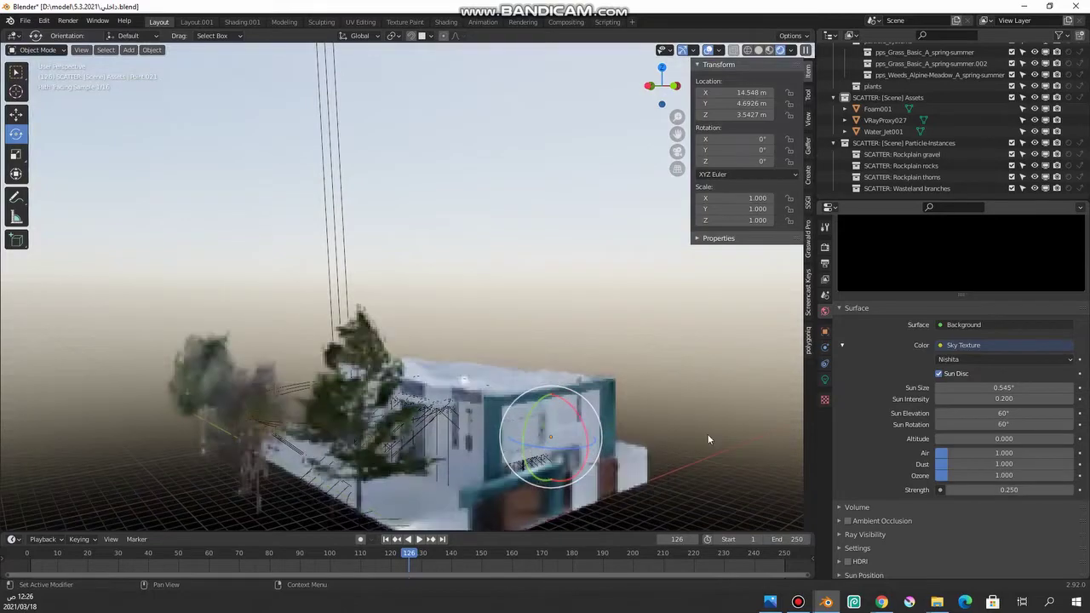
# Lower the Sun Elevation to 15° and orbit the view toward the horizon sky
pyautogui.moveTo(442, 349)
pyautogui.mouseDown(button='middle')
pyautogui.moveTo(343, 331)
pyautogui.moveTo(449, 299)
pyautogui.mouseUp(button='middle')
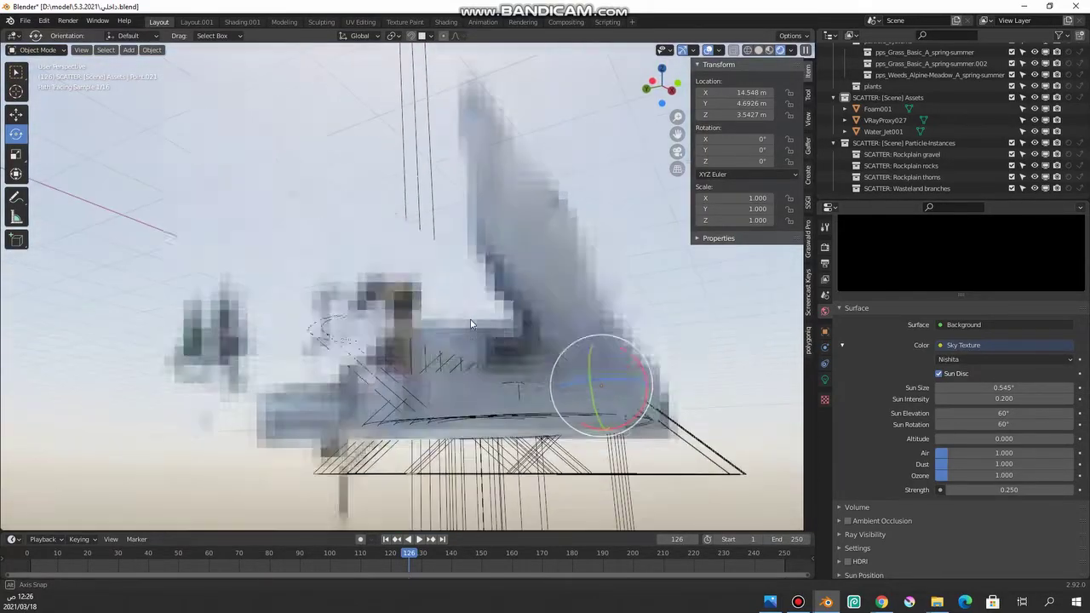
pyautogui.moveTo(449, 300)
pyautogui.mouseDown(button='middle')
pyautogui.moveTo(490, 272)
pyautogui.moveTo(477, 255)
pyautogui.mouseUp(button='middle')
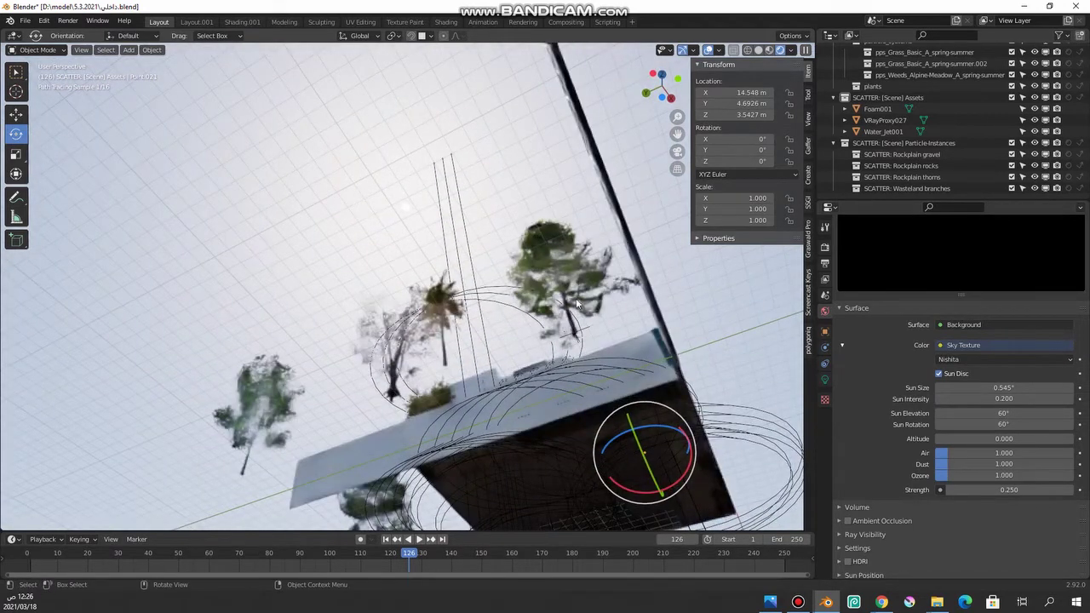
pyautogui.click(980, 412)
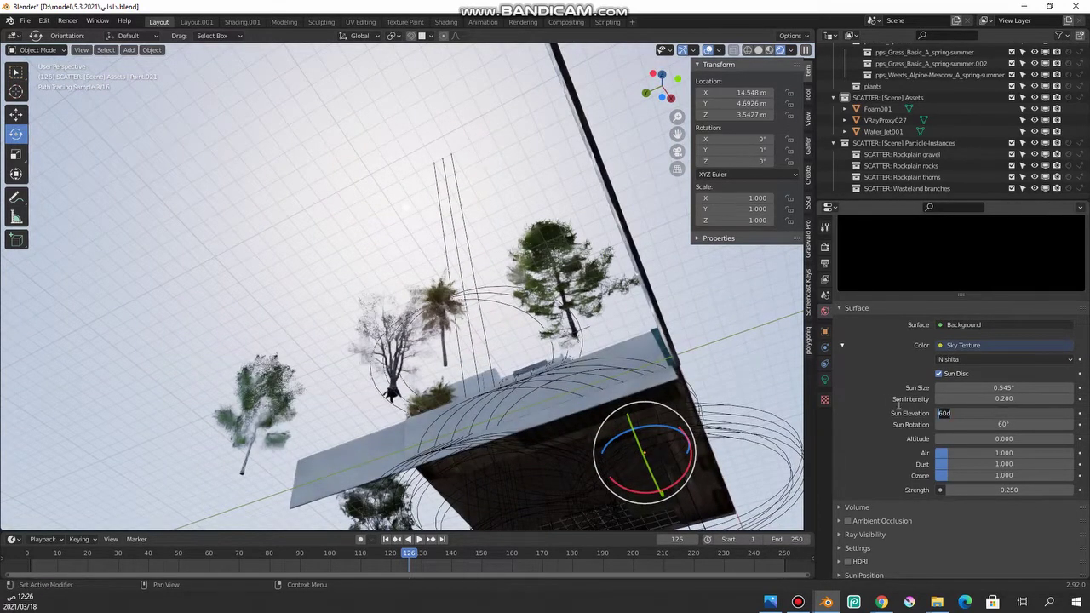
pyautogui.write('15')
pyautogui.press('Return')
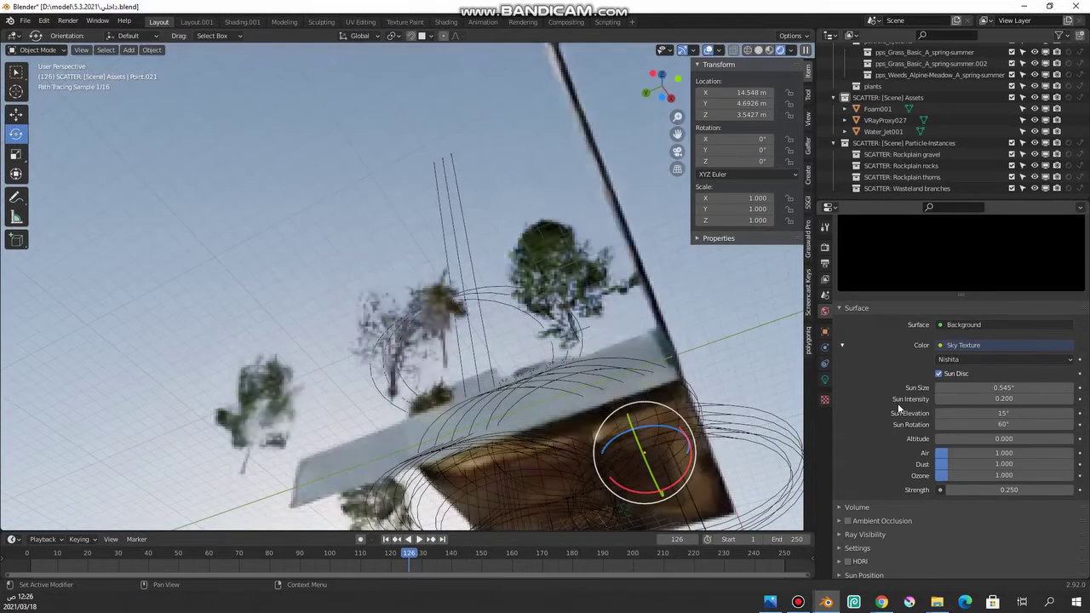
pyautogui.moveTo(382, 379)
pyautogui.mouseDown(button='middle')
pyautogui.moveTo(387, 424)
pyautogui.moveTo(377, 414)
pyautogui.moveTo(454, 409)
pyautogui.moveTo(401, 408)
pyautogui.mouseUp(button='middle')
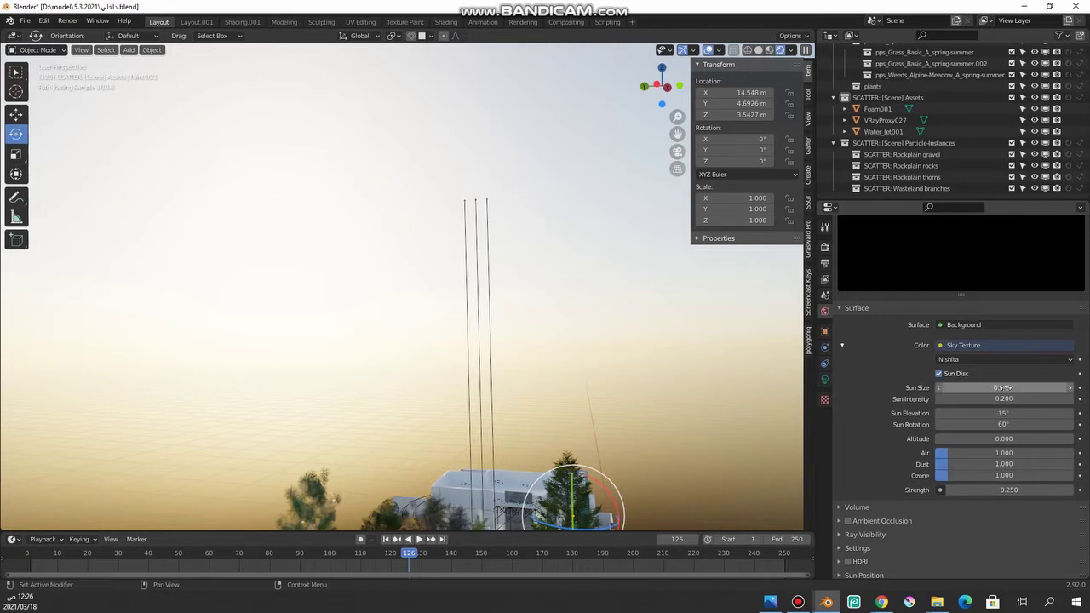
# Try a sky Altitude of 1, then 10
pyautogui.click(1005, 439)
pyautogui.moveTo(1005, 439); pyautogui.dragTo(842, 440)
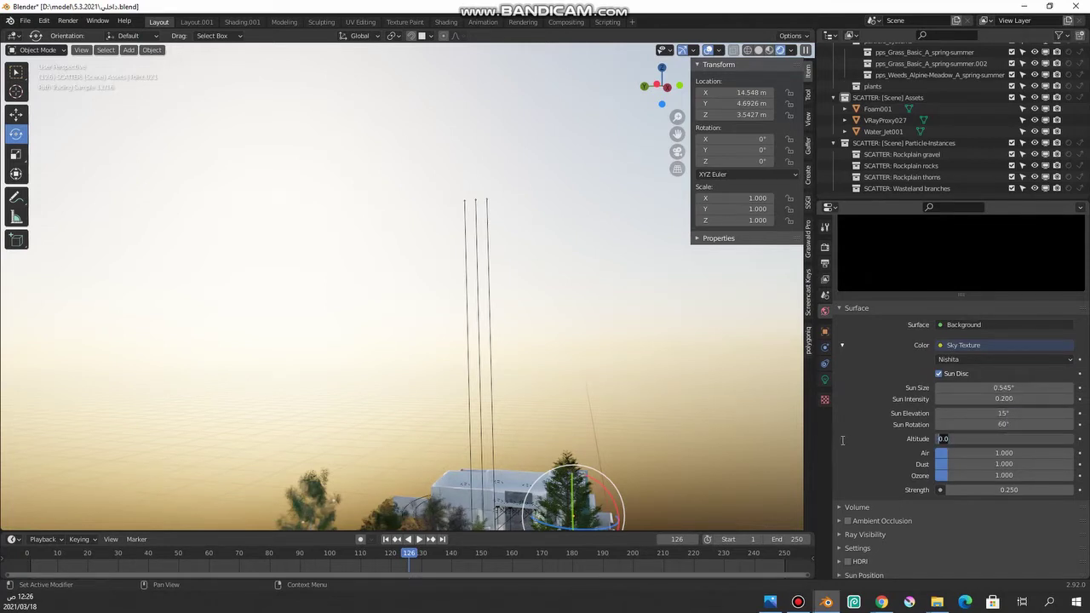
pyautogui.write('1')
pyautogui.press('Return')
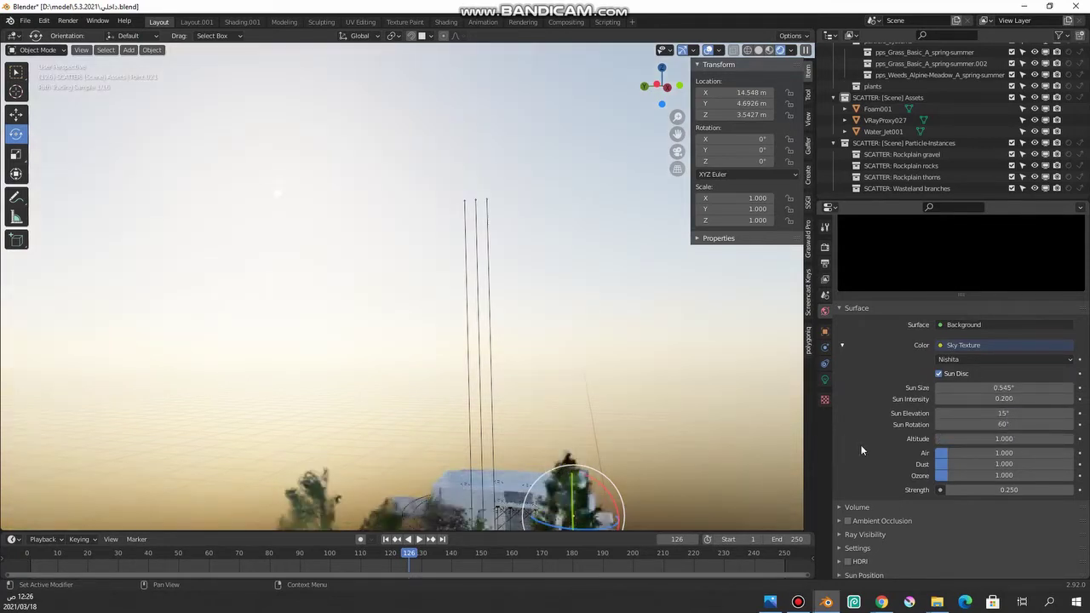
pyautogui.click(936, 438)
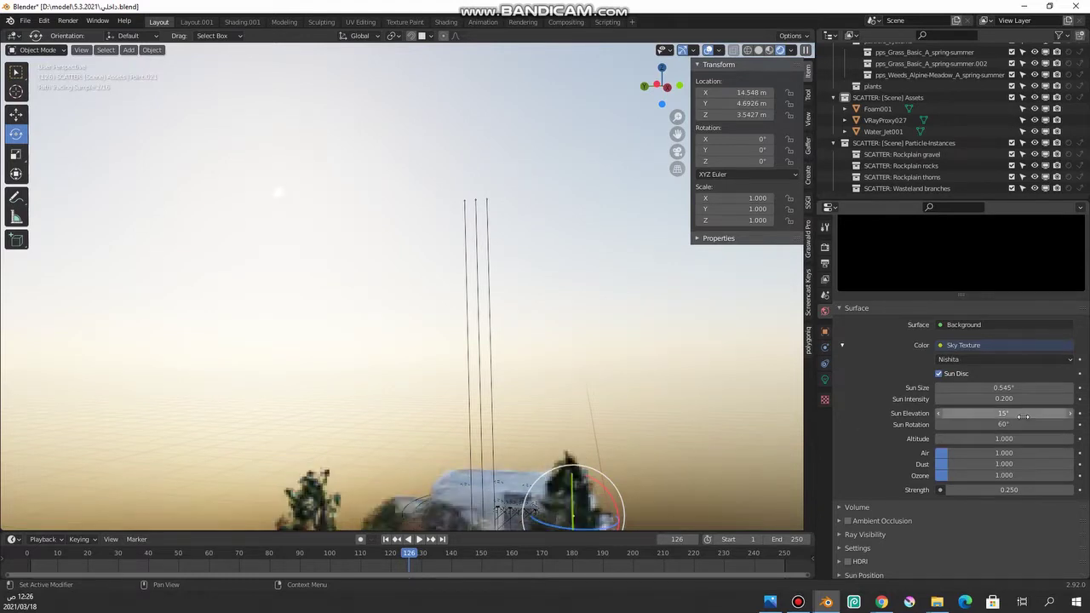
pyautogui.write('10')
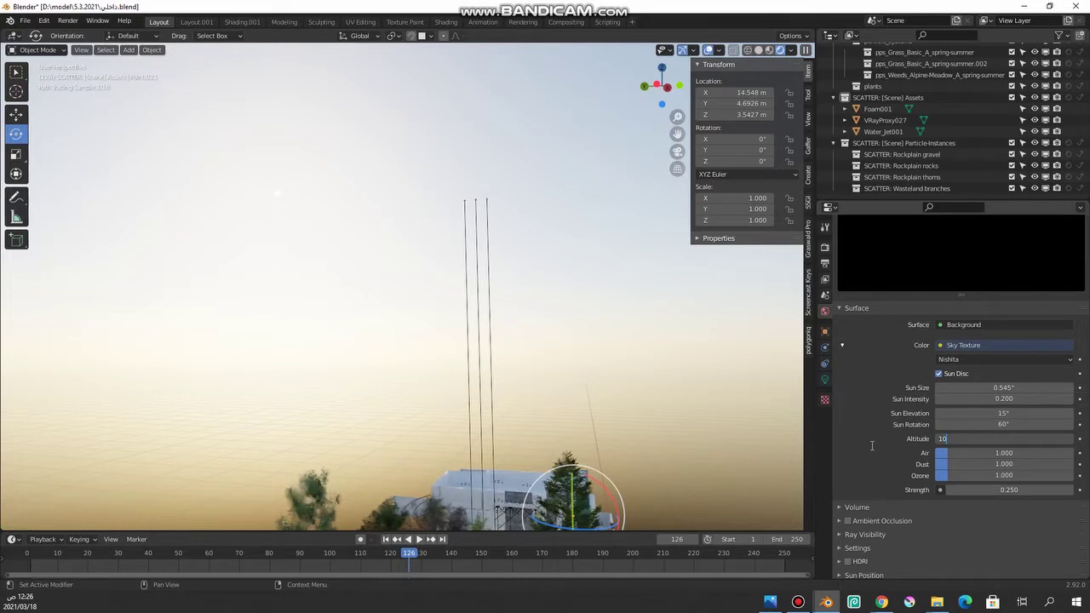
pyautogui.press('Return')
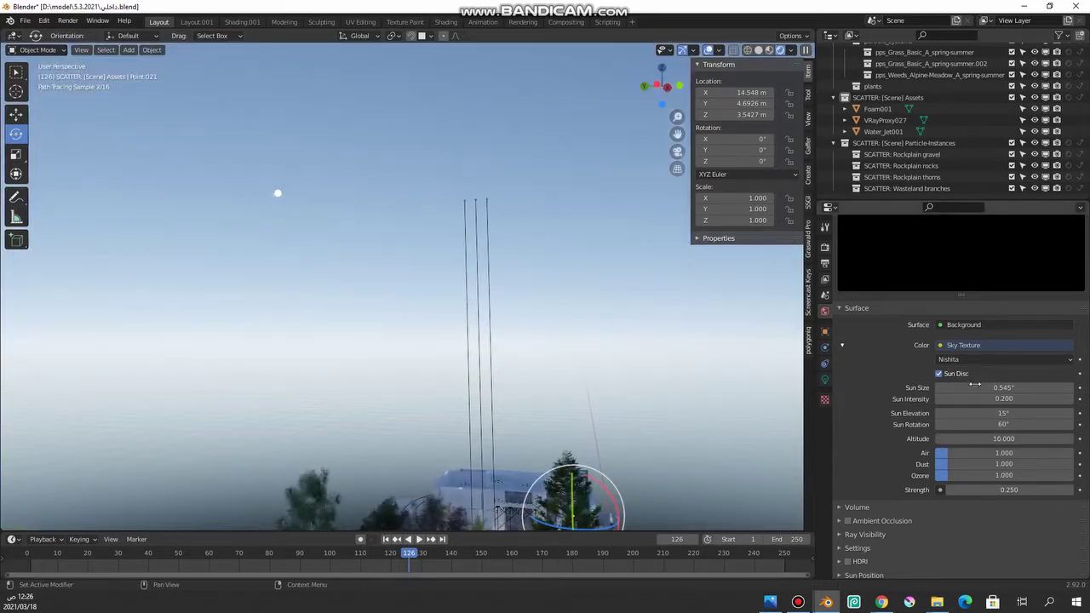
# Set the Sun Size to 2°, then reduce it to 1°
pyautogui.click(1004, 387)
pyautogui.moveTo(1004, 388); pyautogui.dragTo(830, 387)
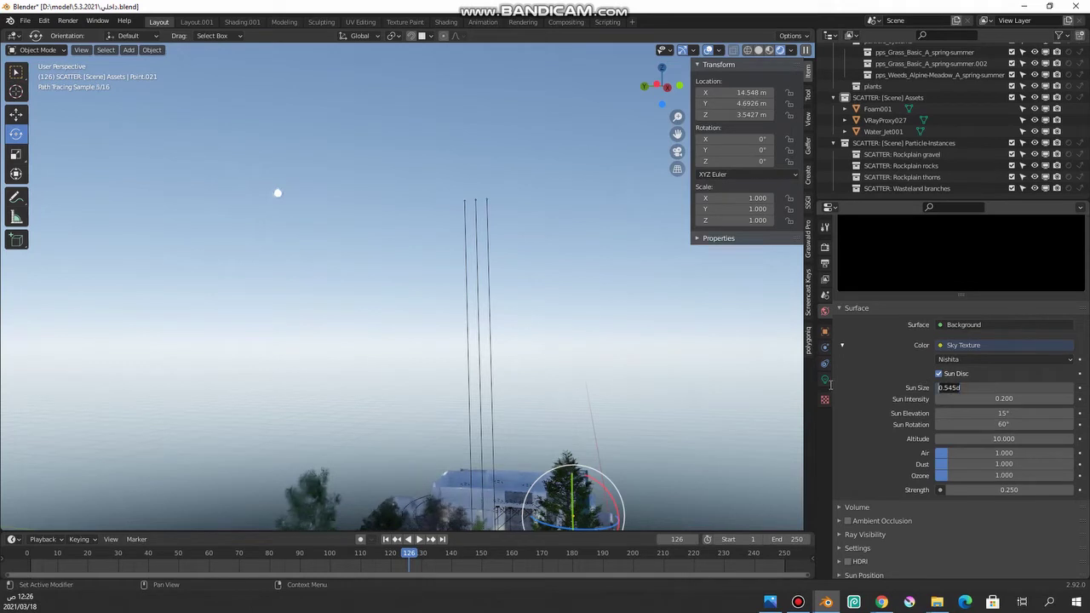
pyautogui.write('2')
pyautogui.press('Return')
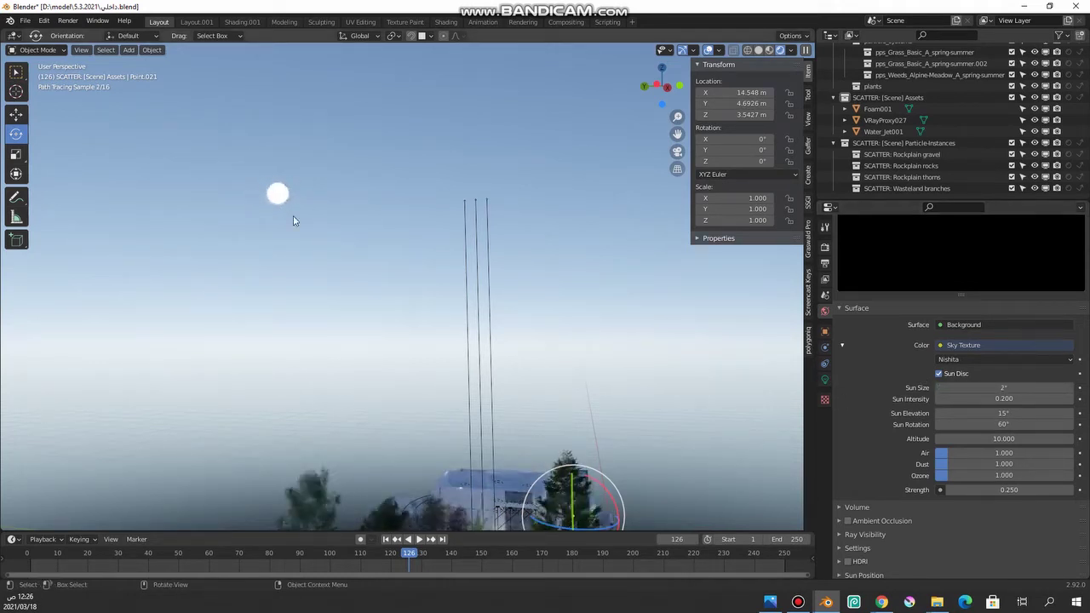
pyautogui.click(979, 387)
pyautogui.write('1')
pyautogui.press('Return')
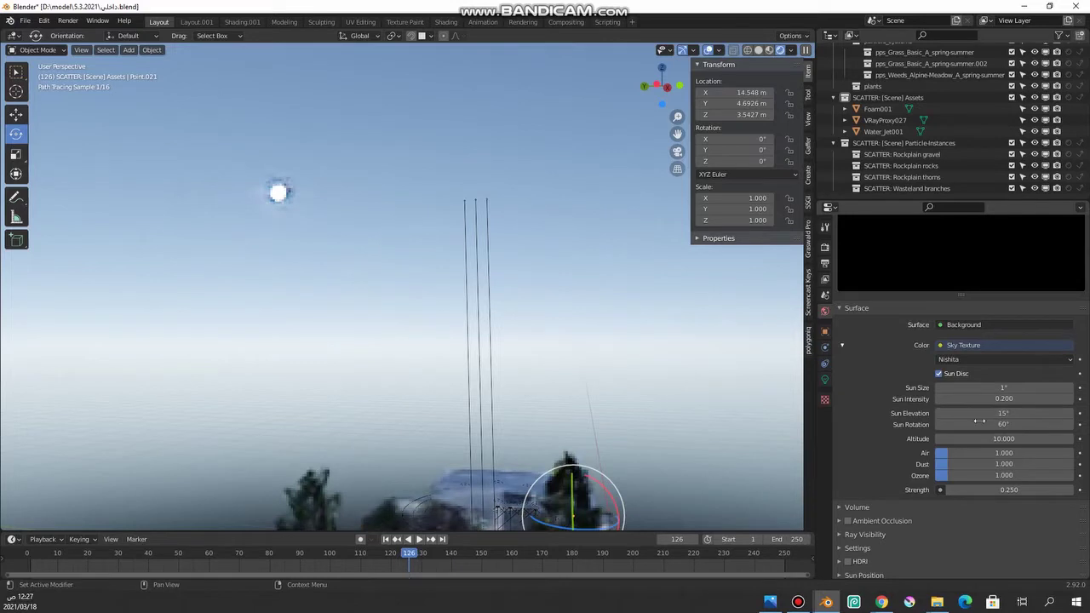
# Reset the sky Altitude to 1 and view the courtyard through the scene camera
pyautogui.click(1003, 439)
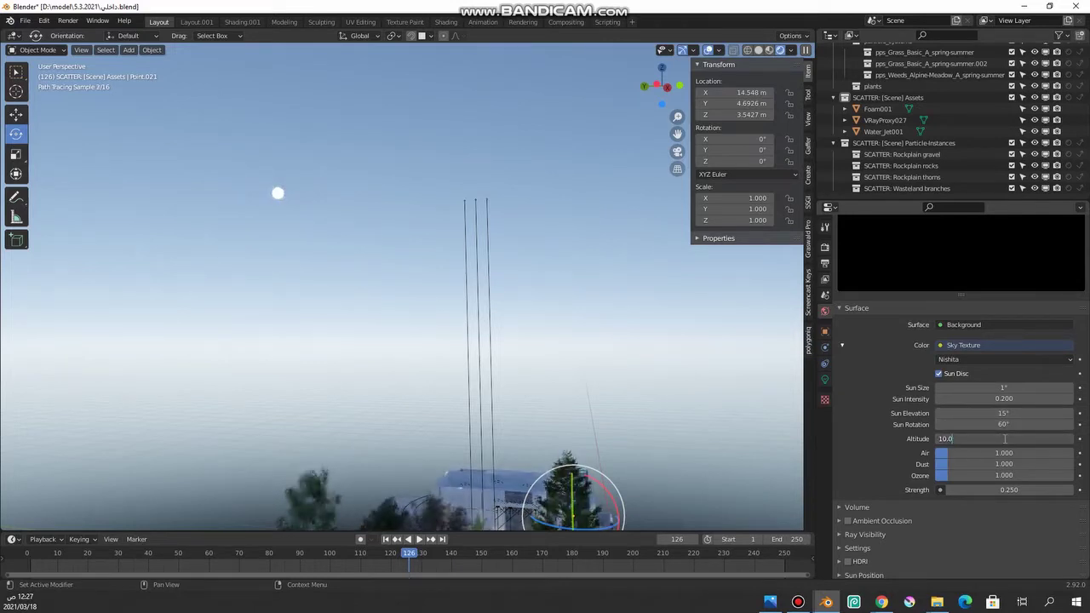
pyautogui.write('1')
pyautogui.press('Return')
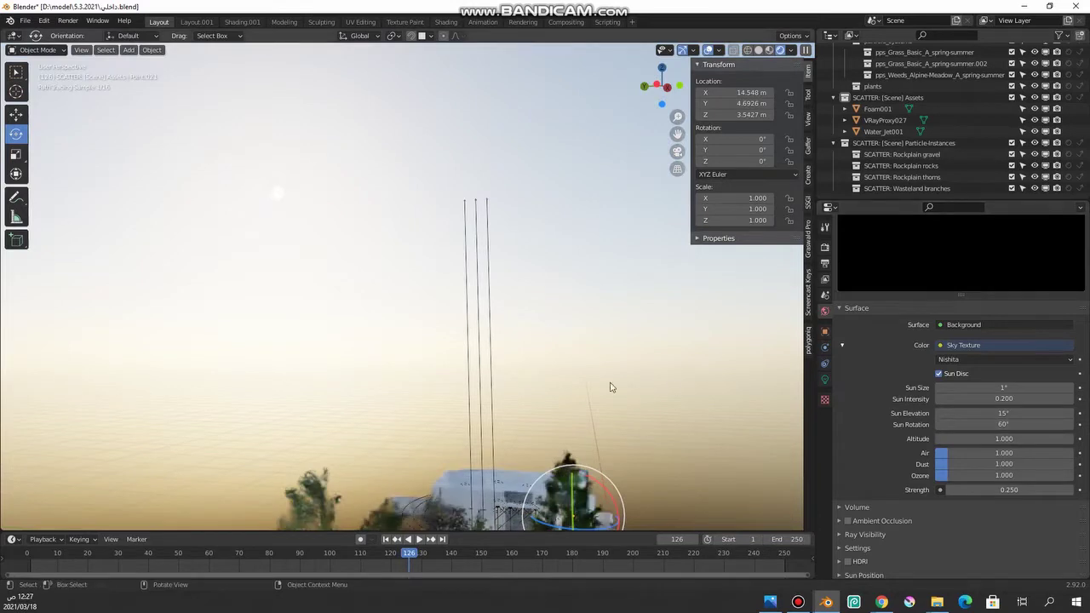
pyautogui.moveTo(625, 438)
pyautogui.mouseDown(button='middle')
pyautogui.moveTo(560, 457)
pyautogui.moveTo(504, 379)
pyautogui.mouseUp(button='middle')
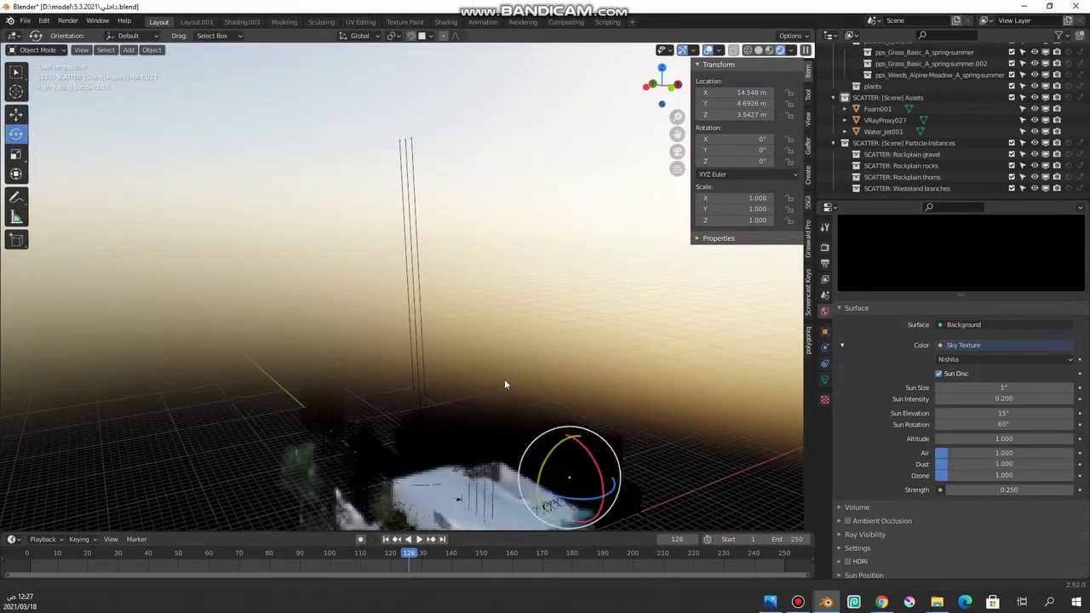
pyautogui.press('KP_0')
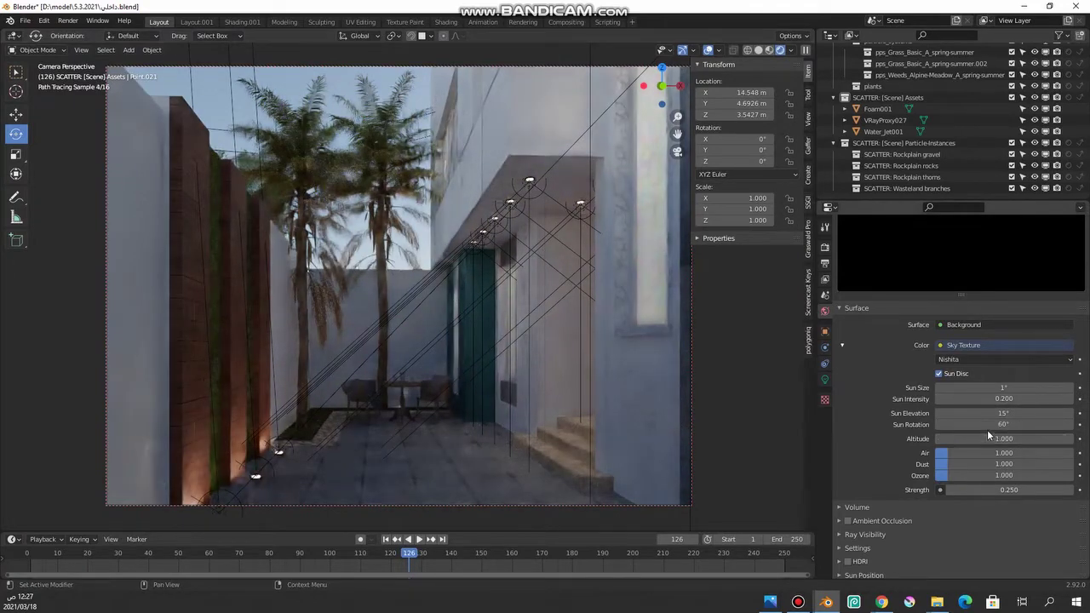
# Swing the Sun Rotation through 90° and -90° to 150°, then drag it to 180°
pyautogui.moveTo(1003, 424); pyautogui.dragTo(1026, 424)
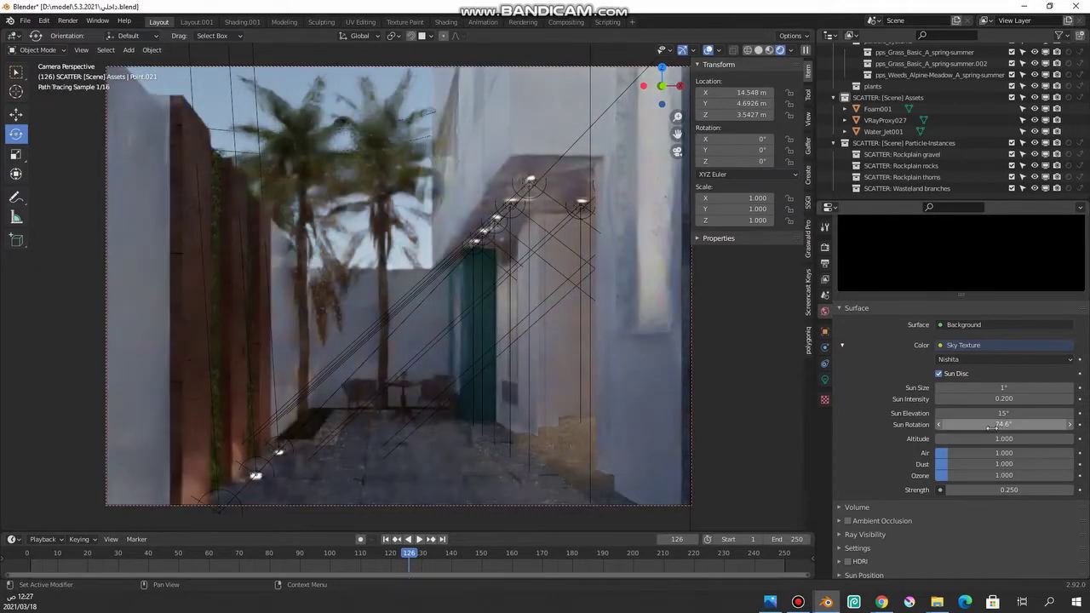
pyautogui.moveTo(1003, 424); pyautogui.dragTo(1009, 424)
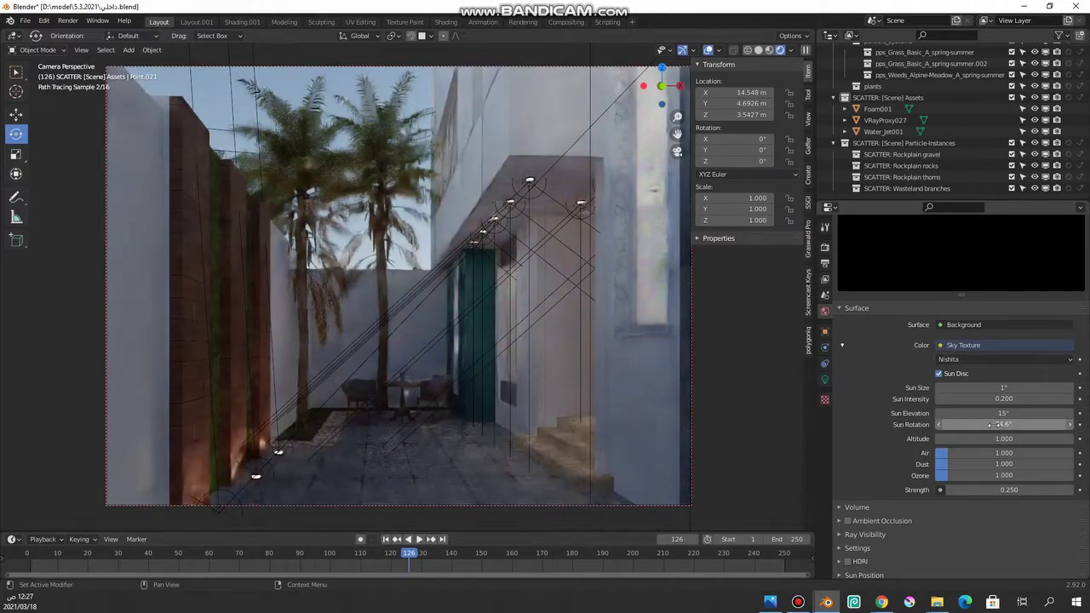
pyautogui.click(996, 424)
pyautogui.write('90')
pyautogui.press('Return')
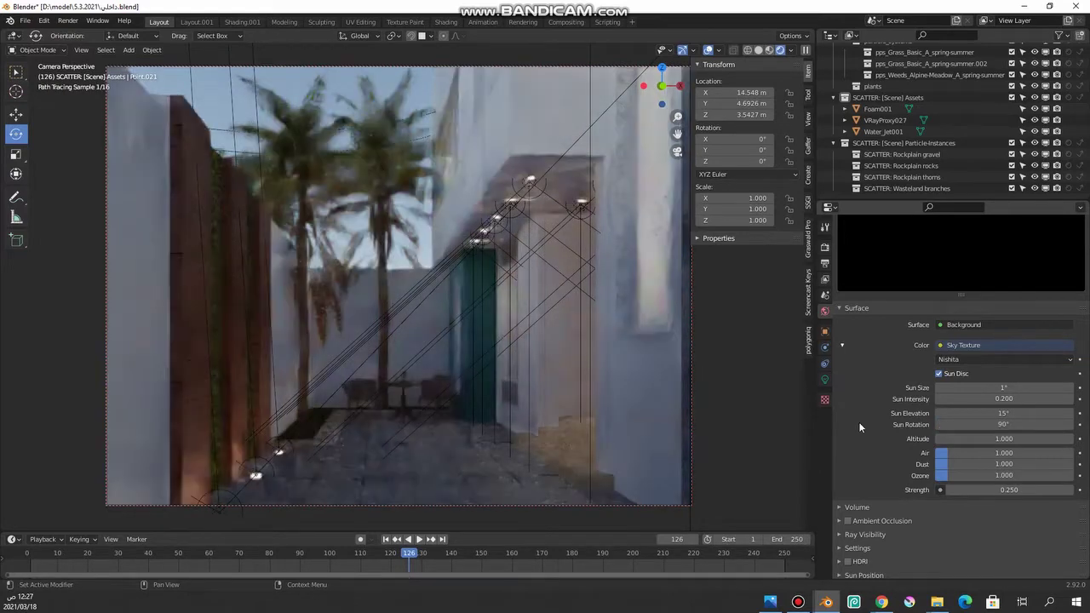
pyautogui.click(1005, 423)
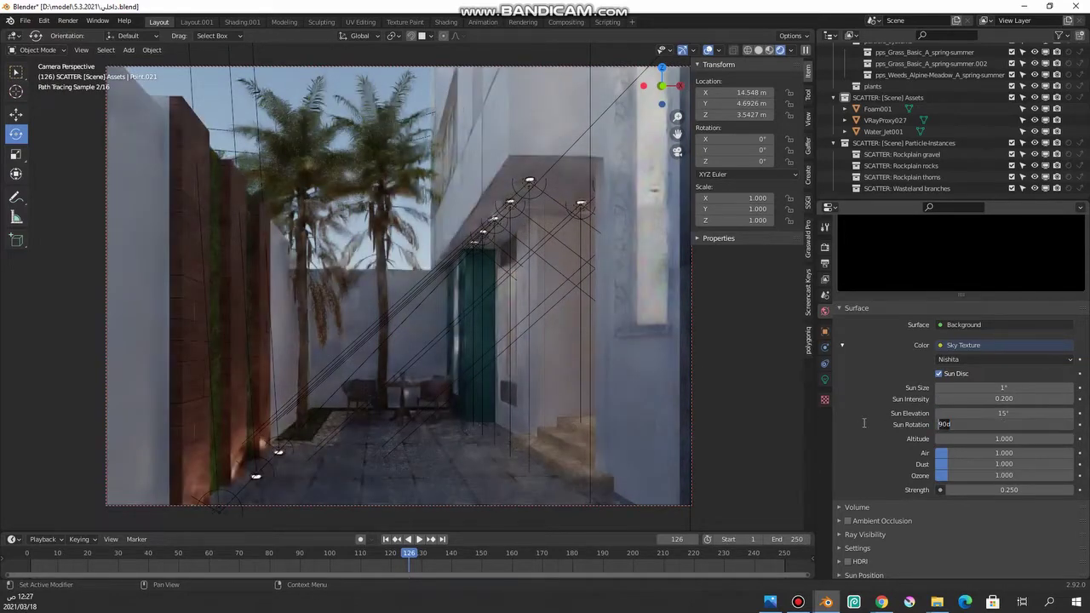
pyautogui.press('BackSpace')
pyautogui.write('-')
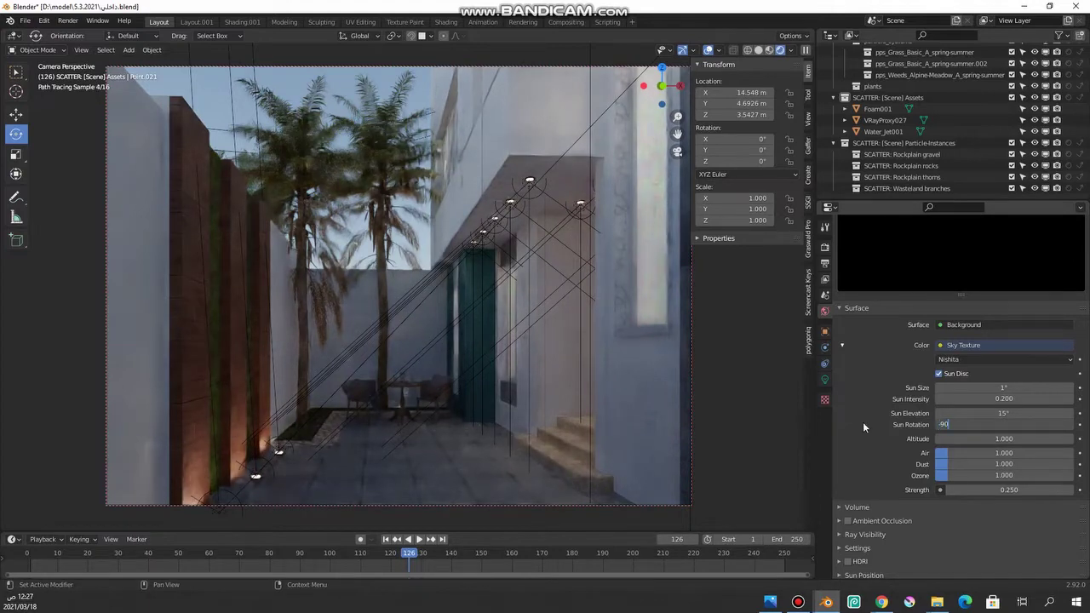
pyautogui.press('Return')
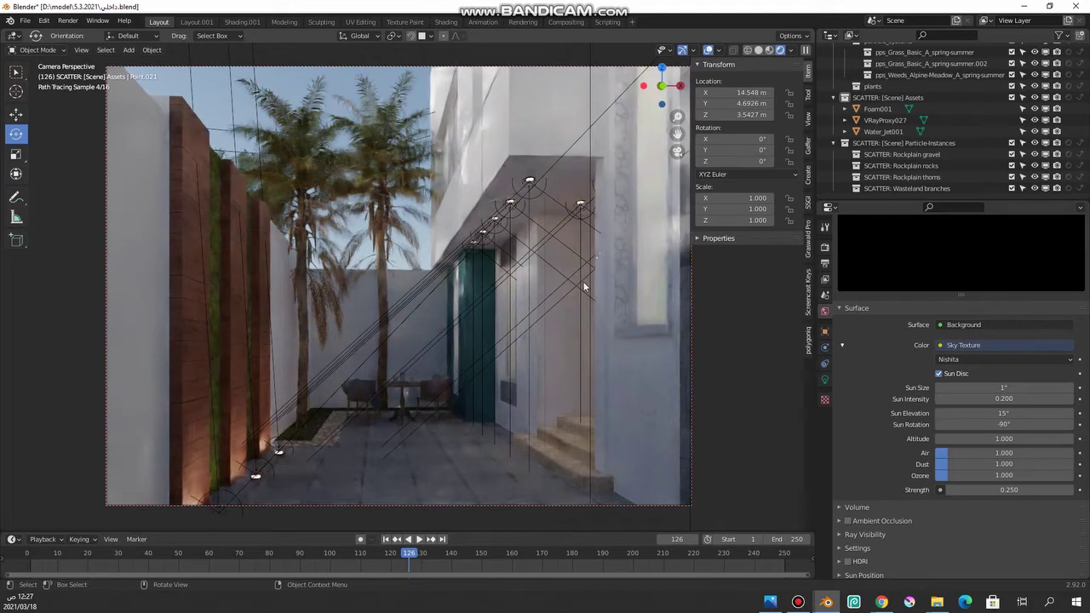
pyautogui.doubleClick(980, 424)
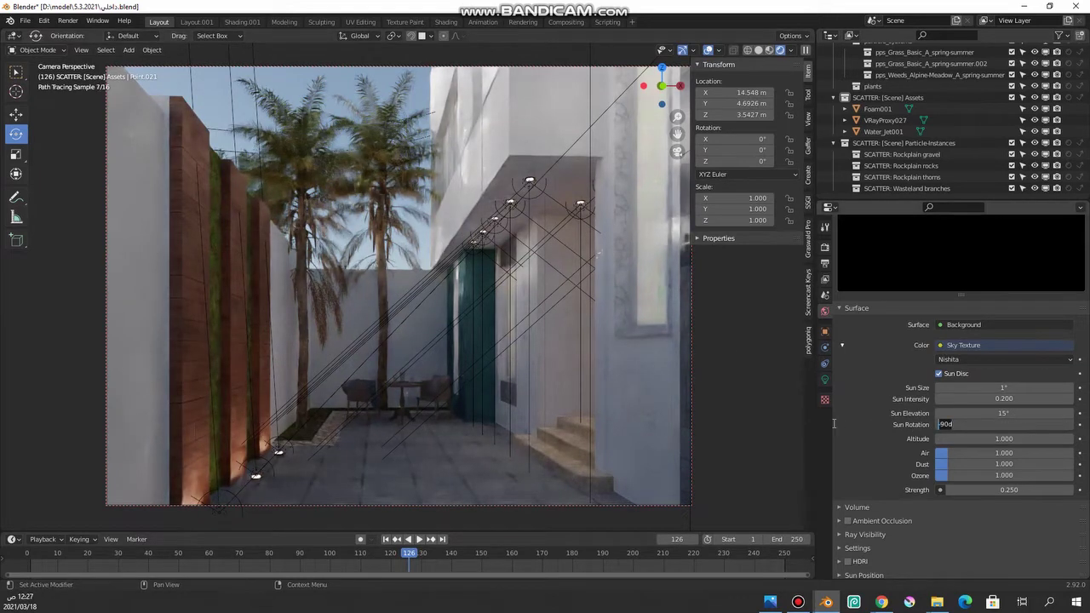
pyautogui.write('150')
pyautogui.press('Return')
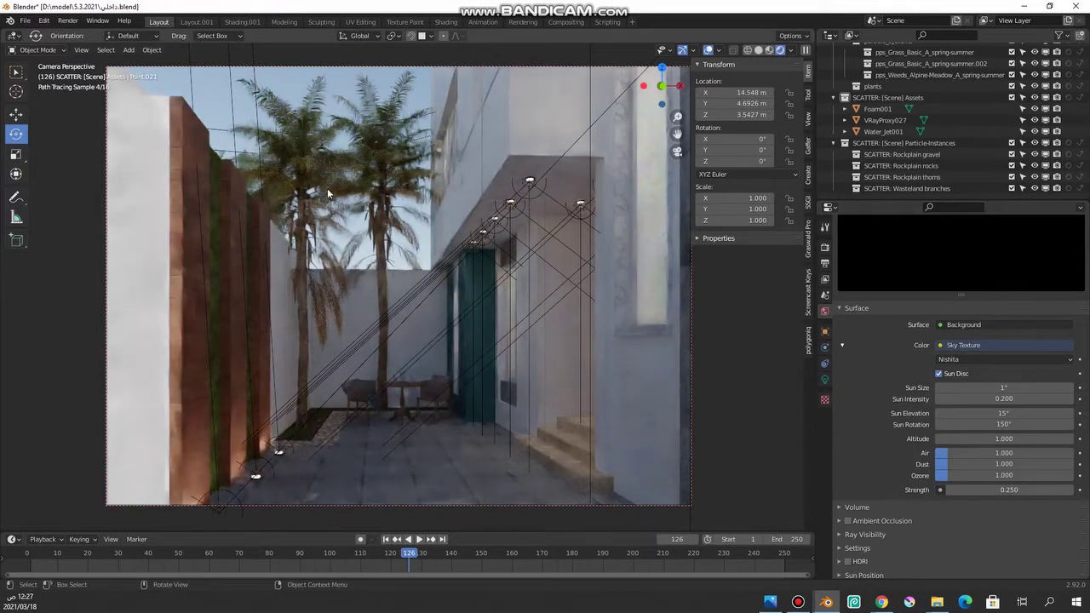
pyautogui.moveTo(1004, 424); pyautogui.dragTo(1035, 424)
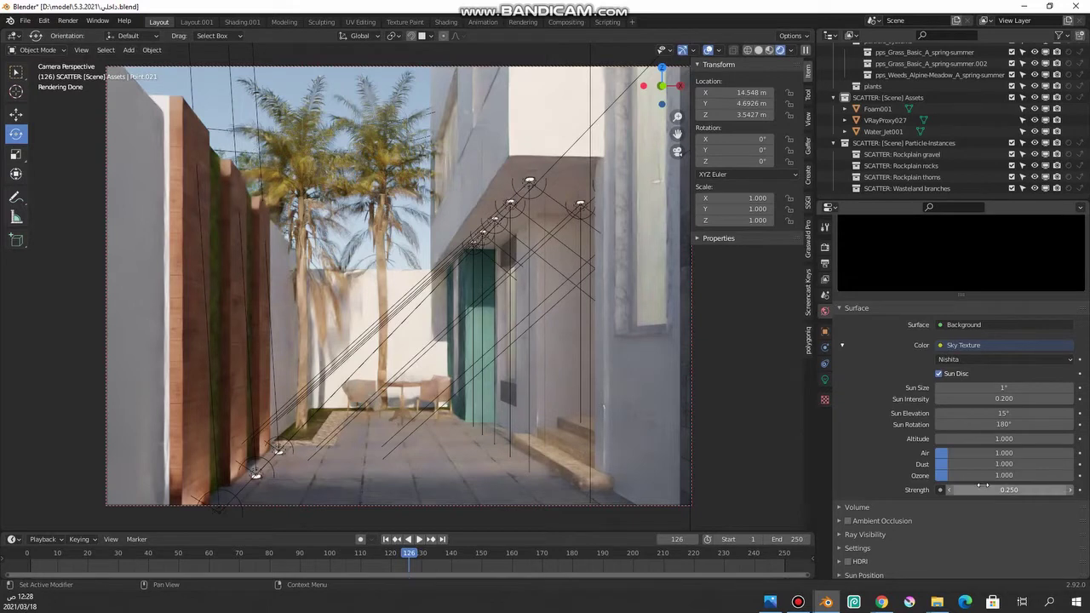
# Set Sun Intensity to 0.1 and hide the camera and light guide lines in the overlays
pyautogui.click(1004, 399)
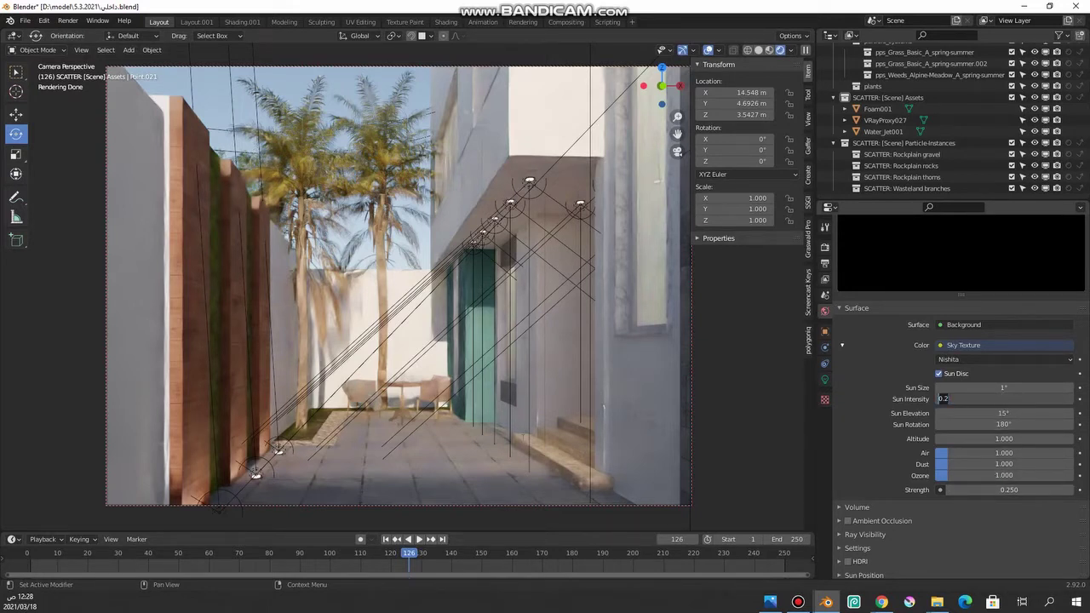
pyautogui.write('0.1')
pyautogui.press('Return')
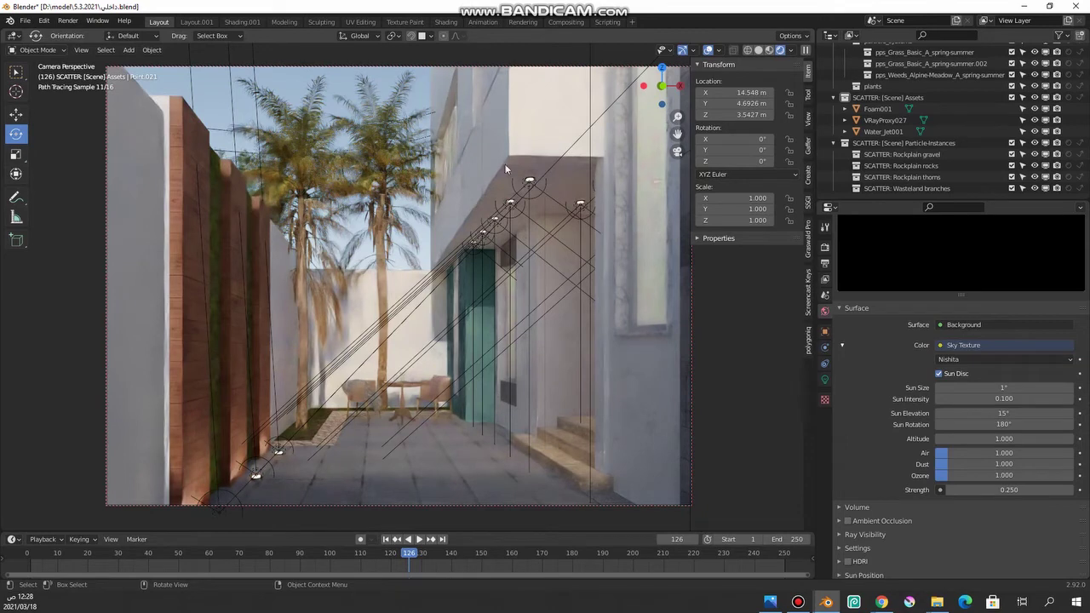
pyautogui.click(721, 53)
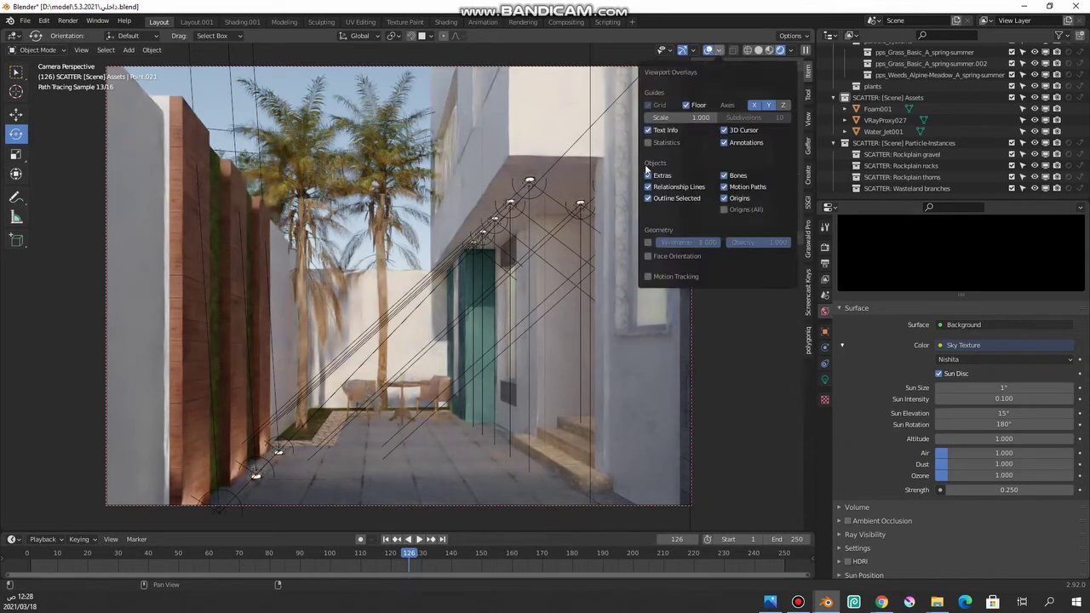
pyautogui.click(651, 178)
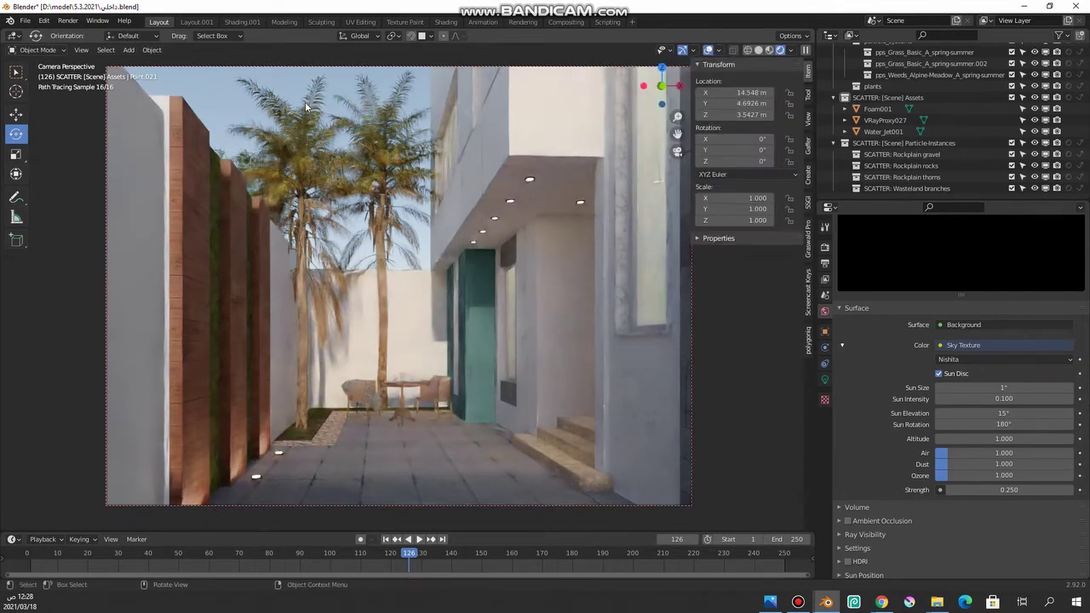
pyautogui.click(333, 89)
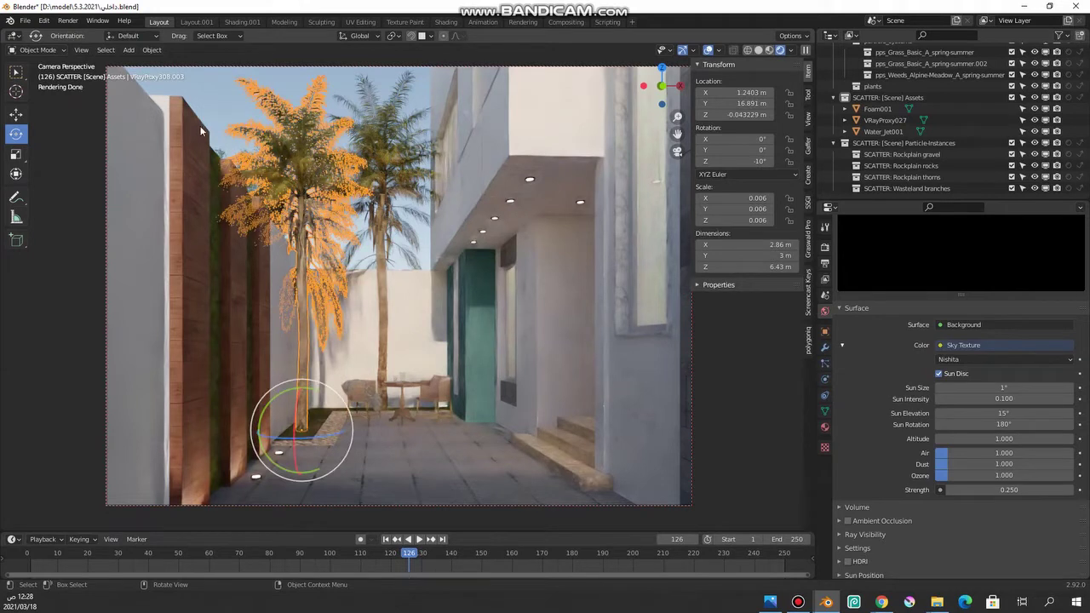
pyautogui.click(212, 105)
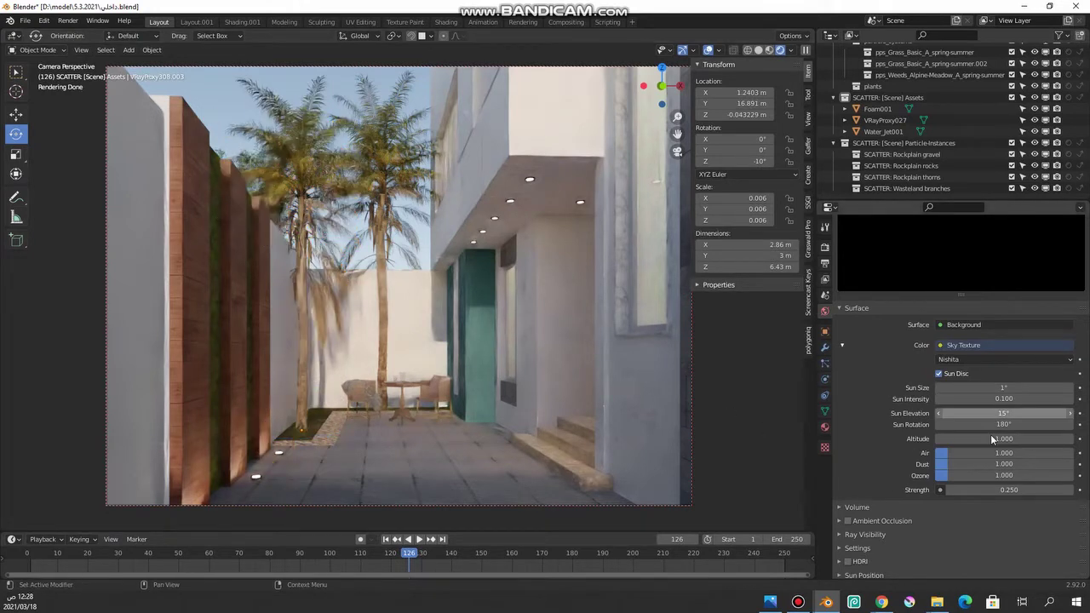
# Set the sky Strength to 0.4 and then 0.1, and Sun Intensity to 0.6
pyautogui.click(939, 489)
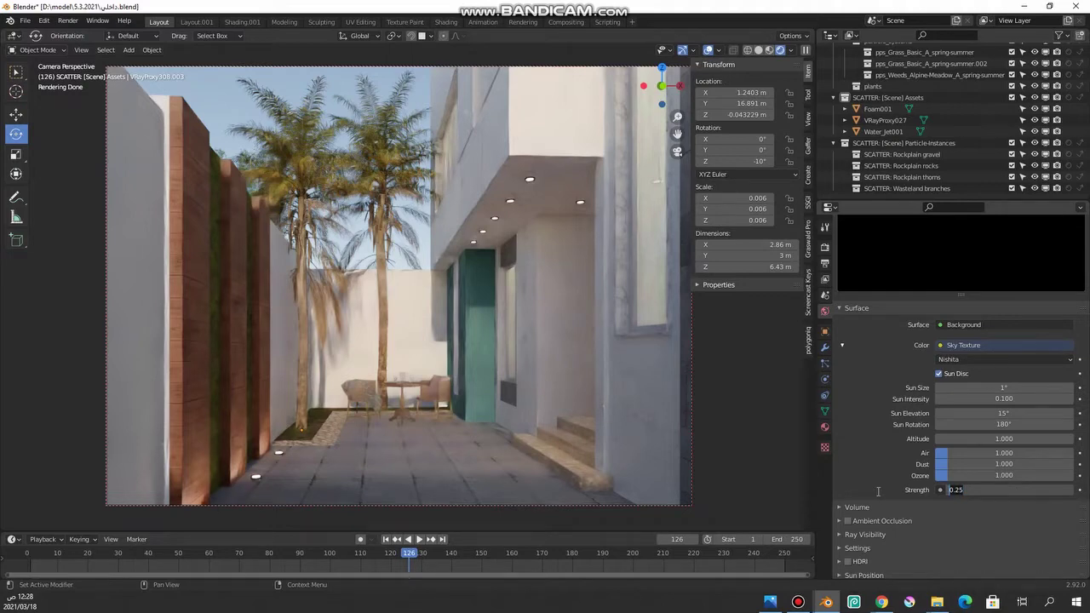
pyautogui.press('BackSpace')
pyautogui.press('Return')
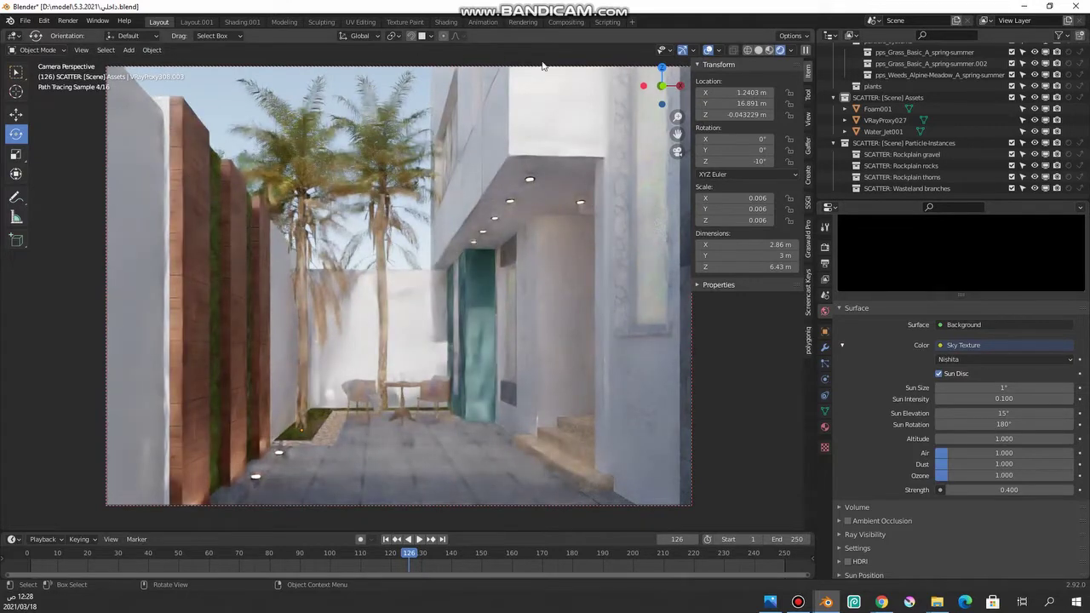
pyautogui.click(979, 490)
pyautogui.write('1')
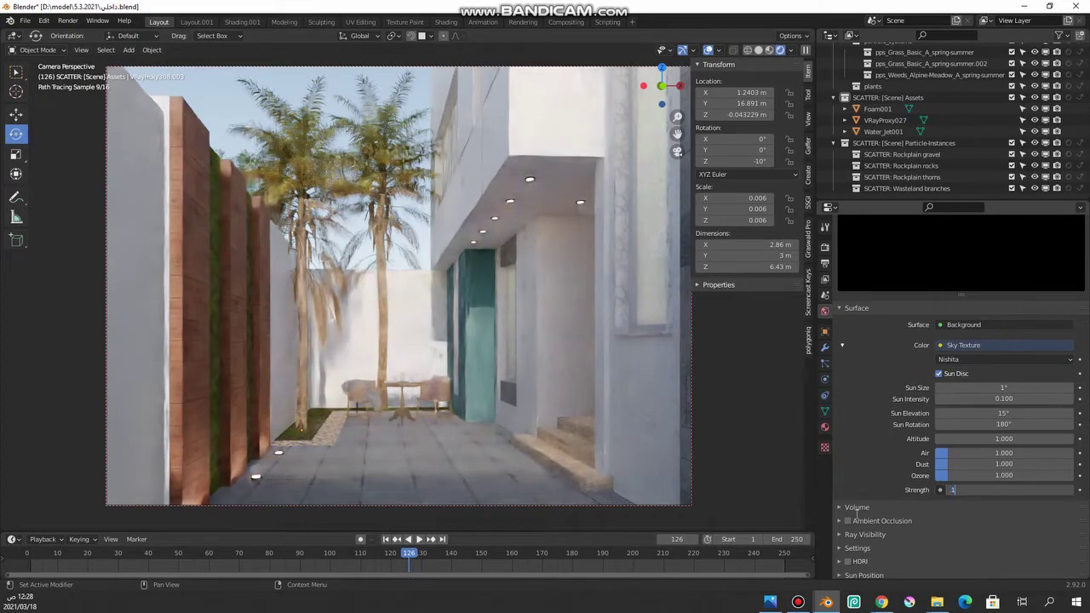
pyautogui.write('0.100')
pyautogui.press('Return')
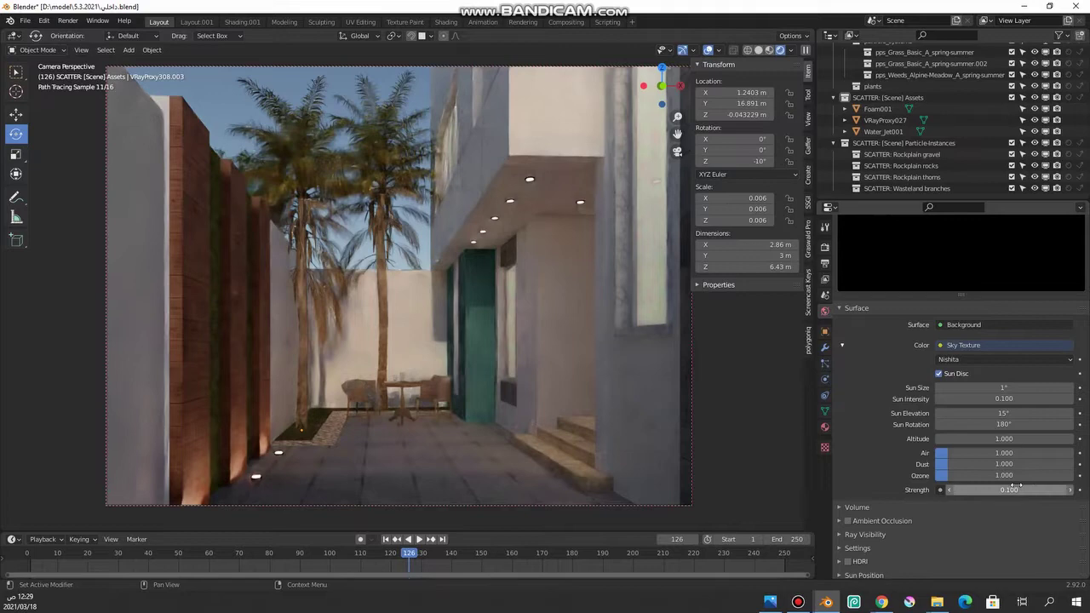
pyautogui.doubleClick(1004, 398)
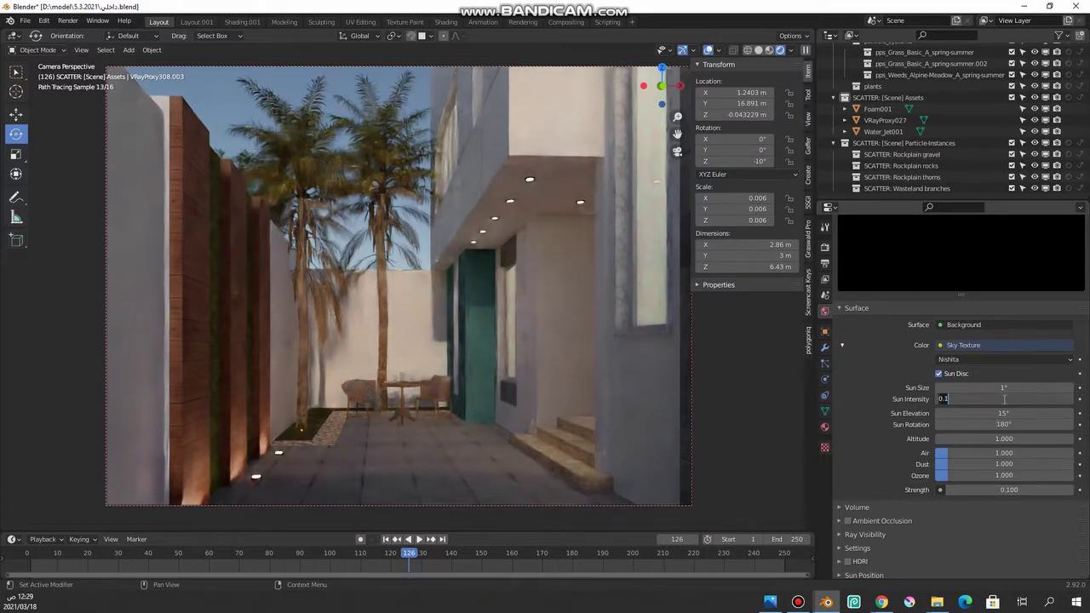
pyautogui.write('0.6')
pyautogui.press('Return')
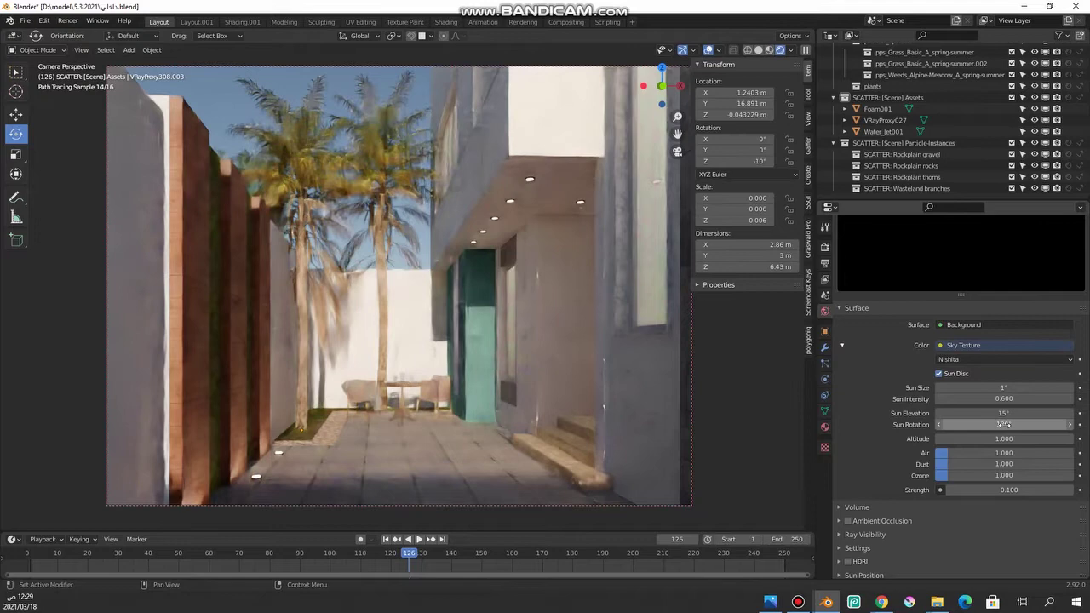
# Set the Nishita sky strength and the sun intensity both to 0.2
pyautogui.click(1010, 489)
pyautogui.write('0.2')
pyautogui.press('Return')
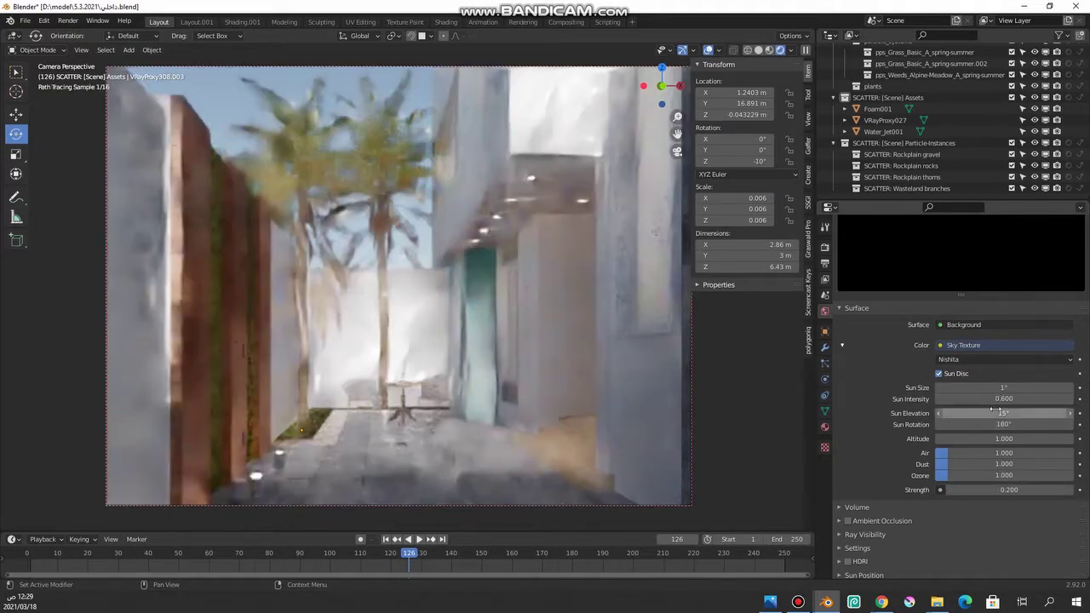
pyautogui.click(1003, 399)
pyautogui.write('0.2')
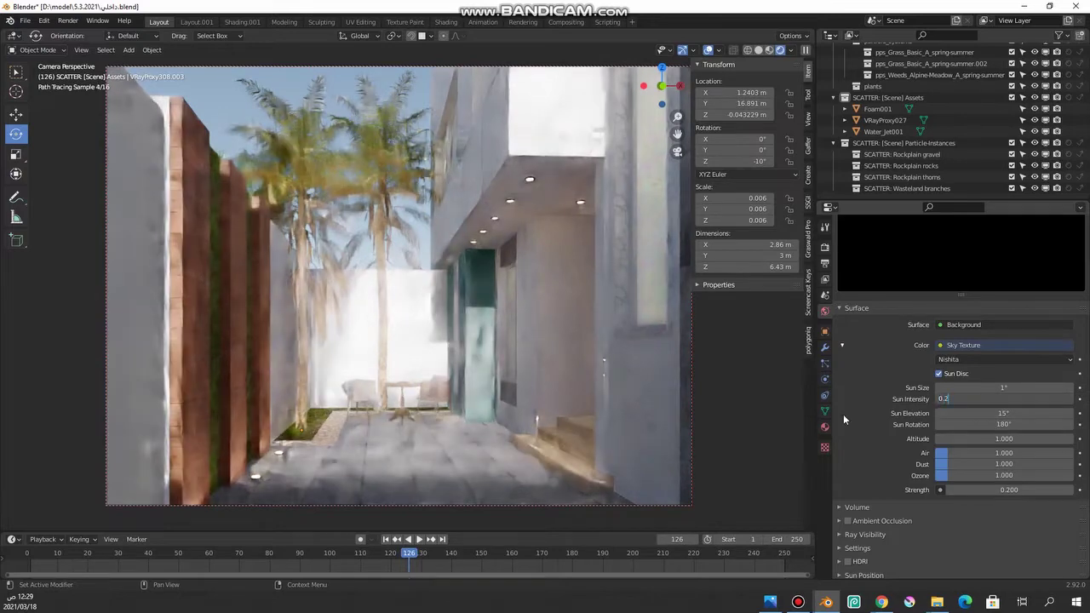
pyautogui.press('Return')
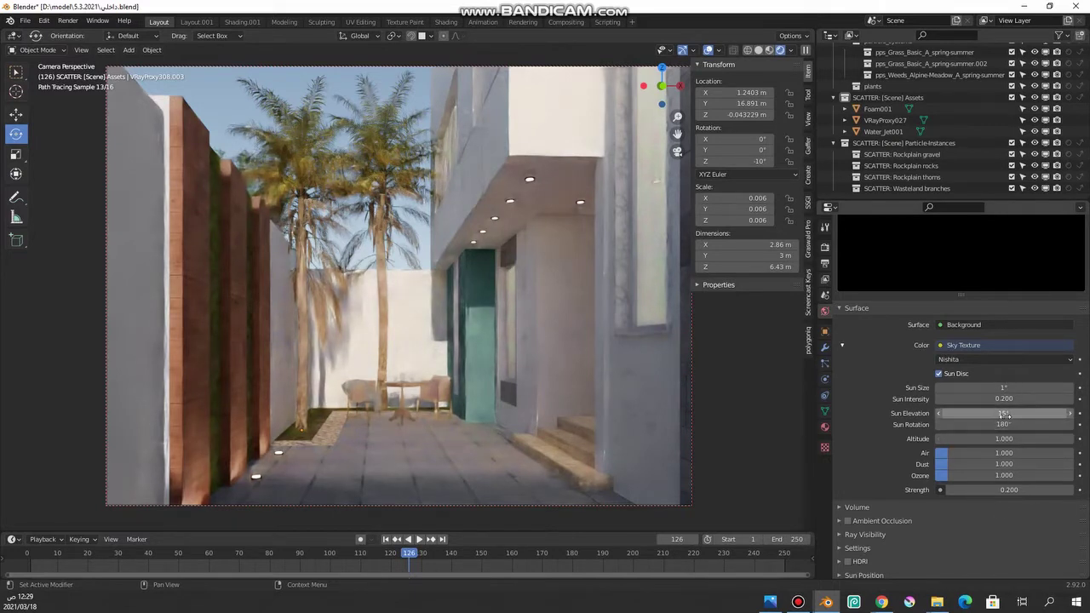
# Raise the sun elevation to 30° and switch off the sun disc
pyautogui.click(1003, 413)
pyautogui.moveTo(1003, 413); pyautogui.dragTo(875, 414)
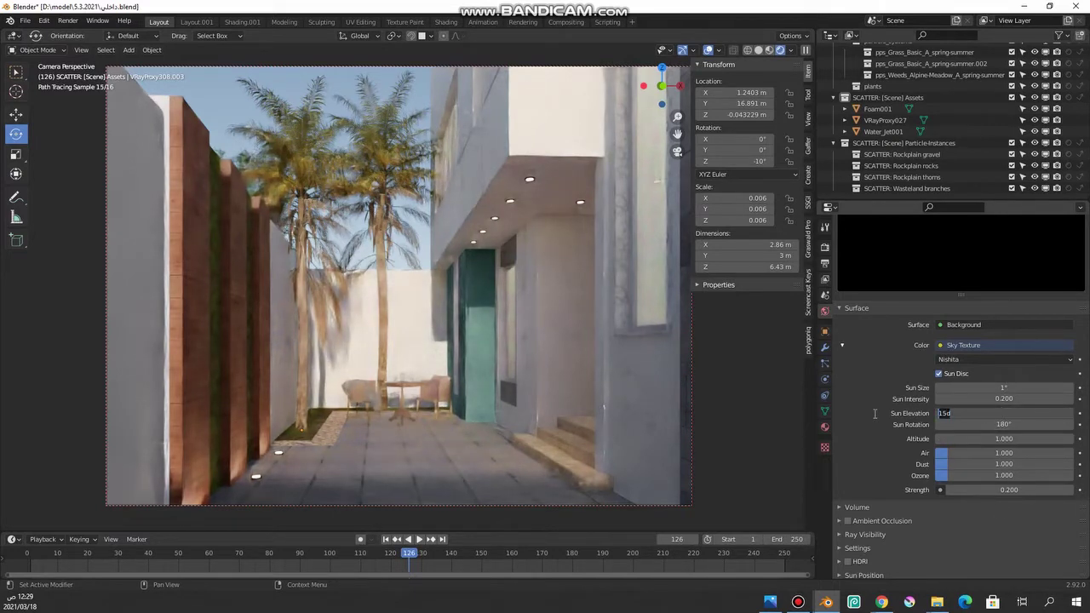
pyautogui.write('30')
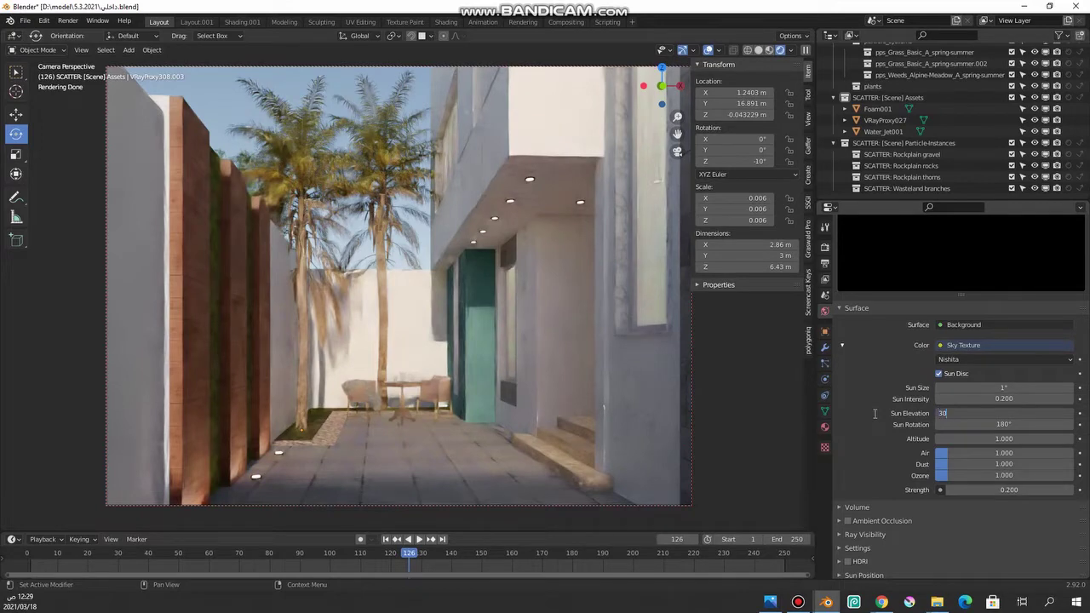
pyautogui.press('Return')
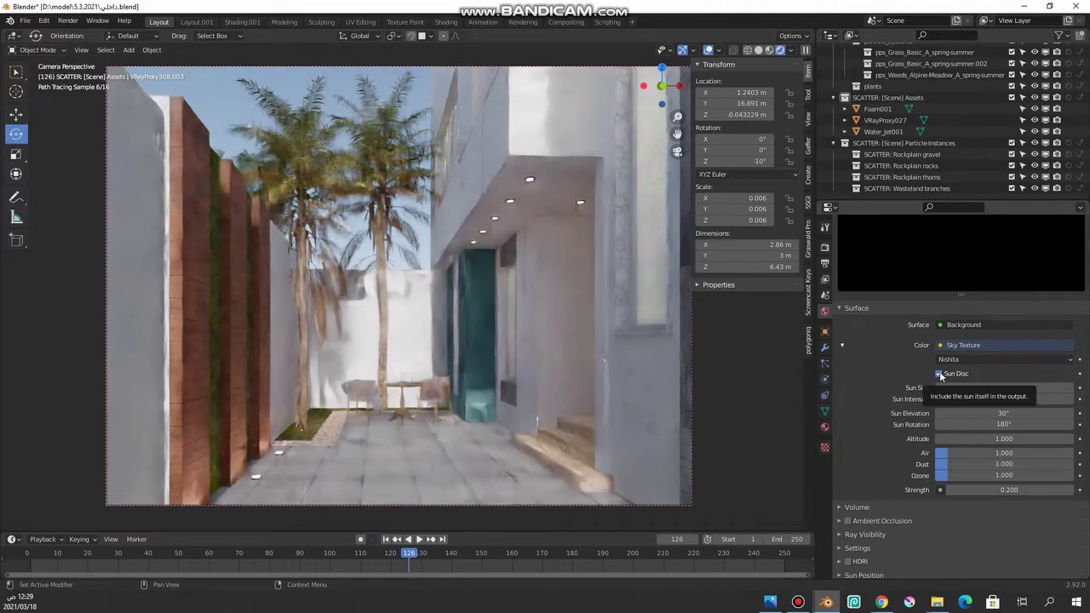
pyautogui.click(939, 374)
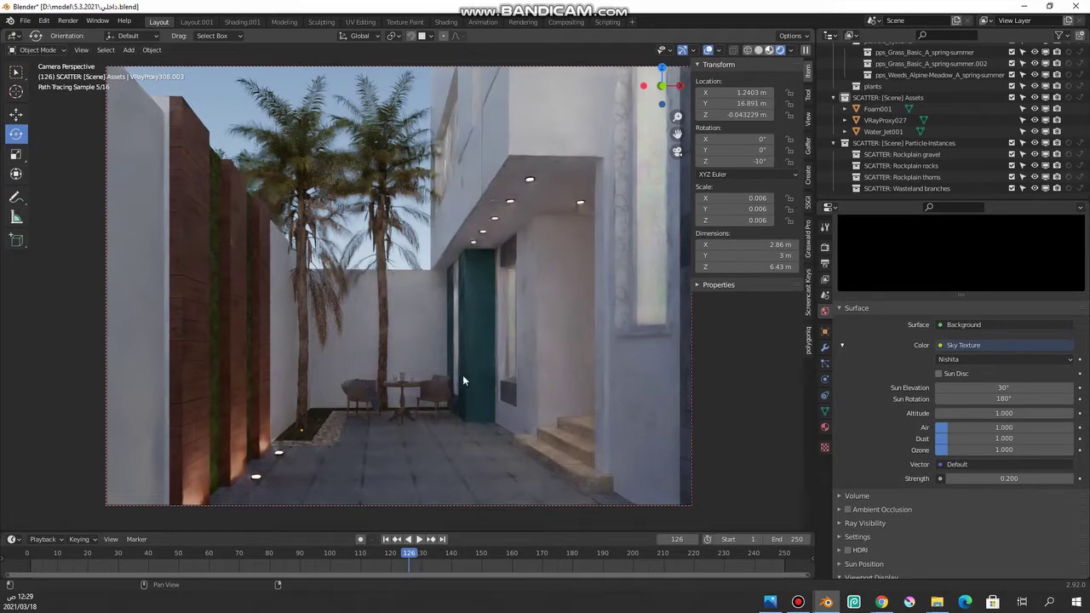
# Switch to material preview, view from the top, and place the 3D cursor beside the house
pyautogui.click(769, 51)
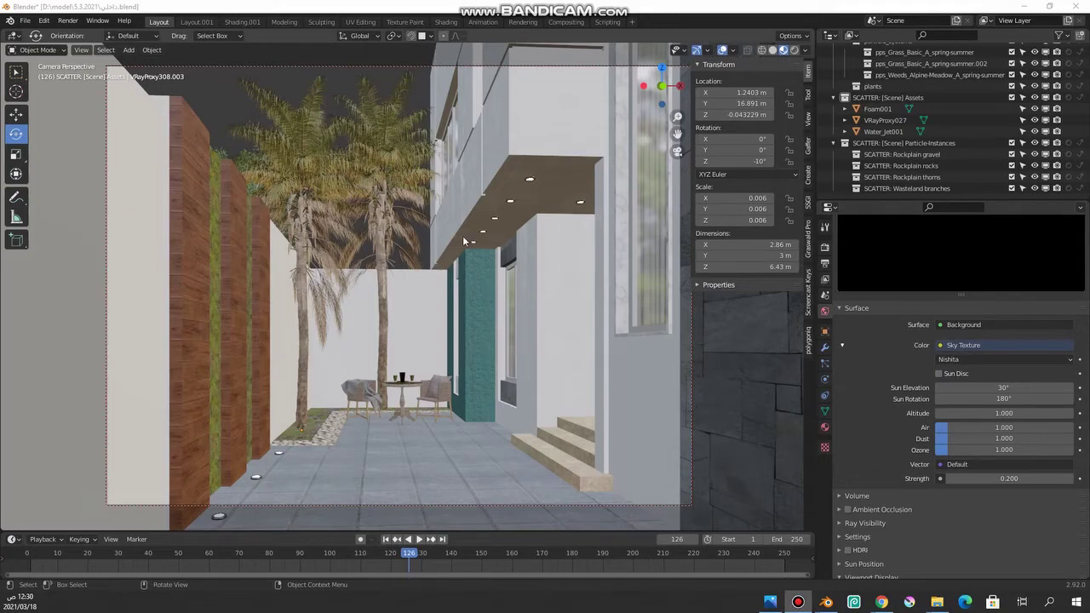
pyautogui.moveTo(461, 241)
pyautogui.mouseDown(button='middle')
pyautogui.moveTo(453, 265)
pyautogui.moveTo(465, 324)
pyautogui.mouseUp(button='middle')
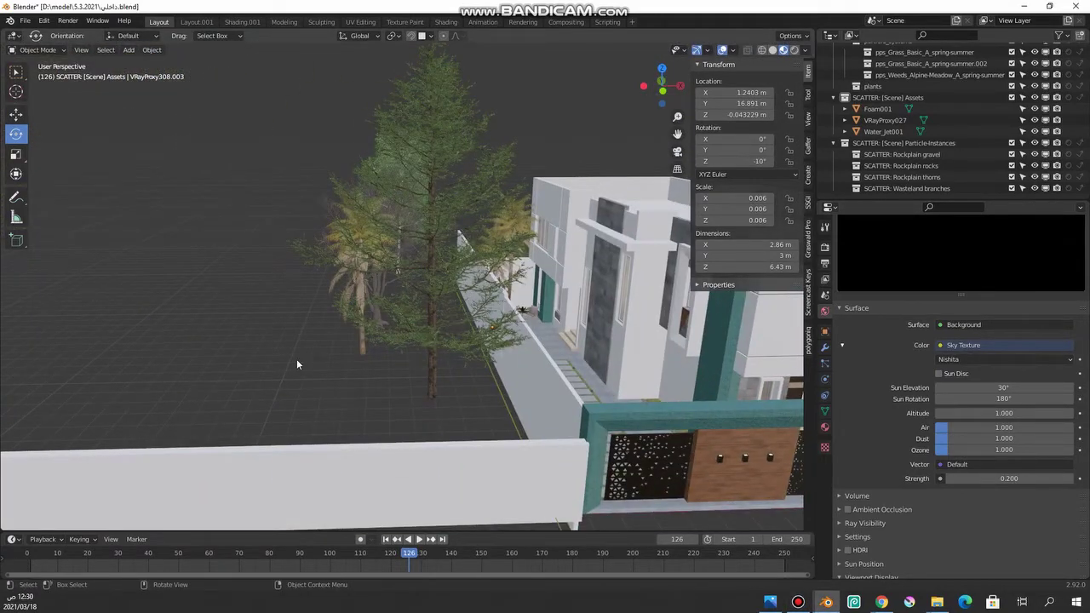
pyautogui.press('KP_7')
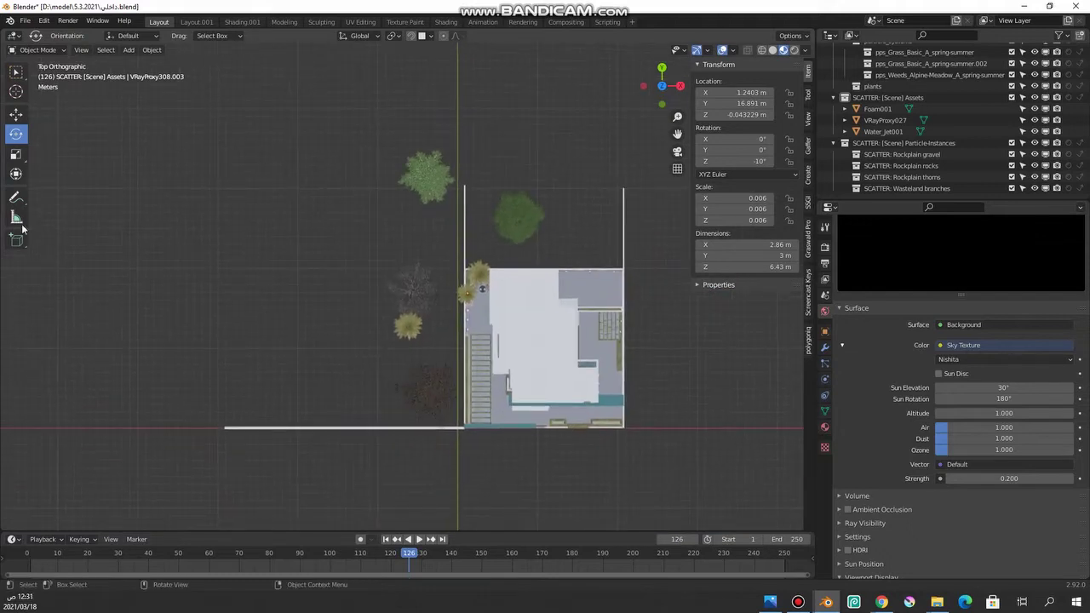
pyautogui.click(21, 93)
pyautogui.click(323, 349)
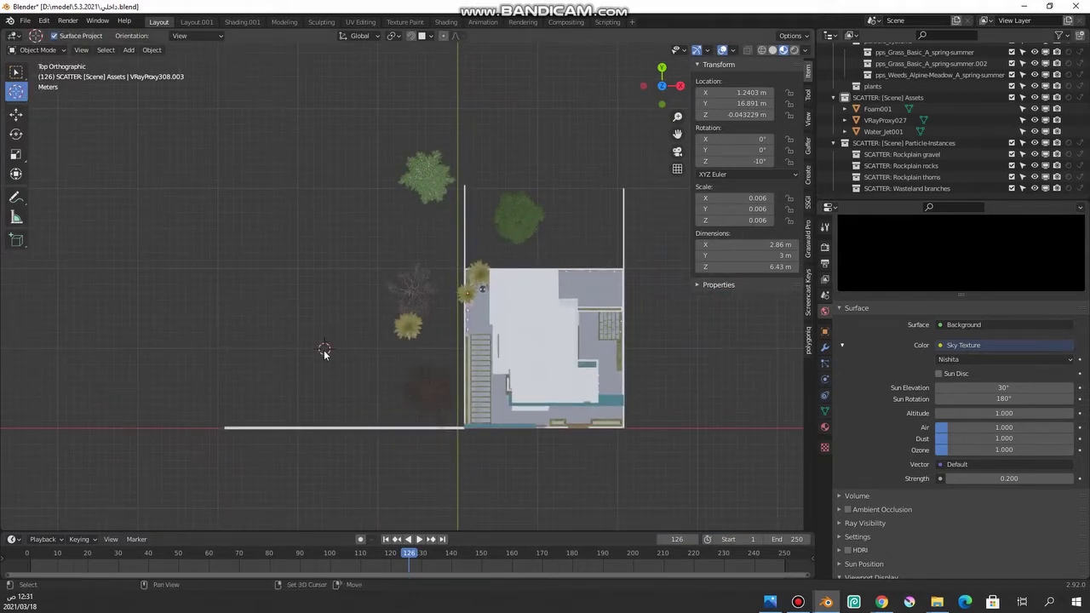
pyautogui.hotkey('shift', 'a')
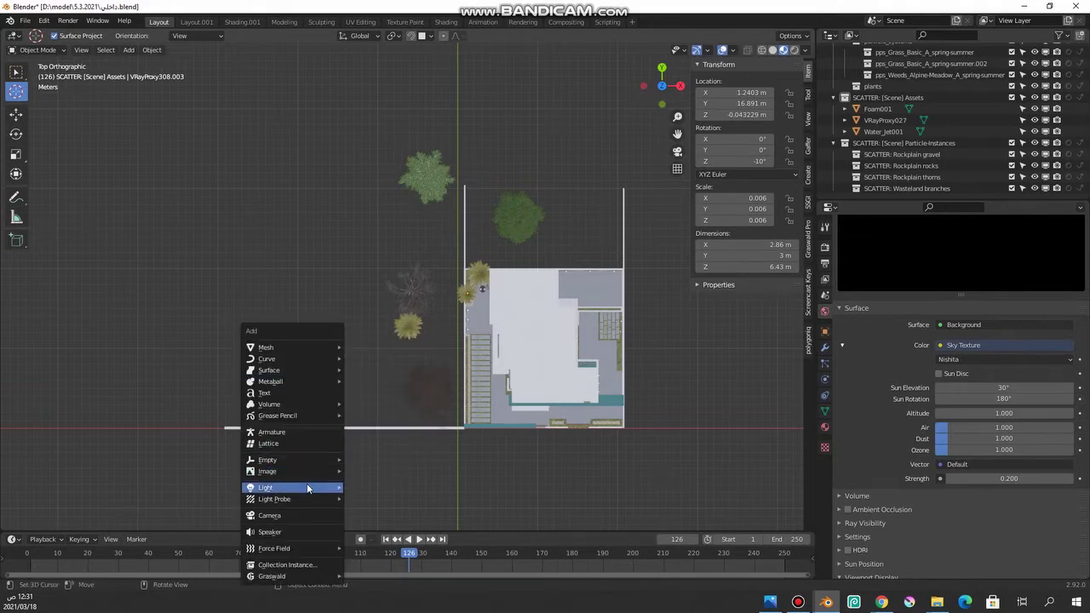
# Add a sun lamp at the 3D cursor and show light gizmos in the overlays
pyautogui.moveTo(266, 487)
pyautogui.click(372, 500)
pyautogui.moveTo(358, 418)
pyautogui.mouseDown(button='middle')
pyautogui.moveTo(314, 342)
pyautogui.moveTo(337, 375)
pyautogui.mouseUp(button='middle')
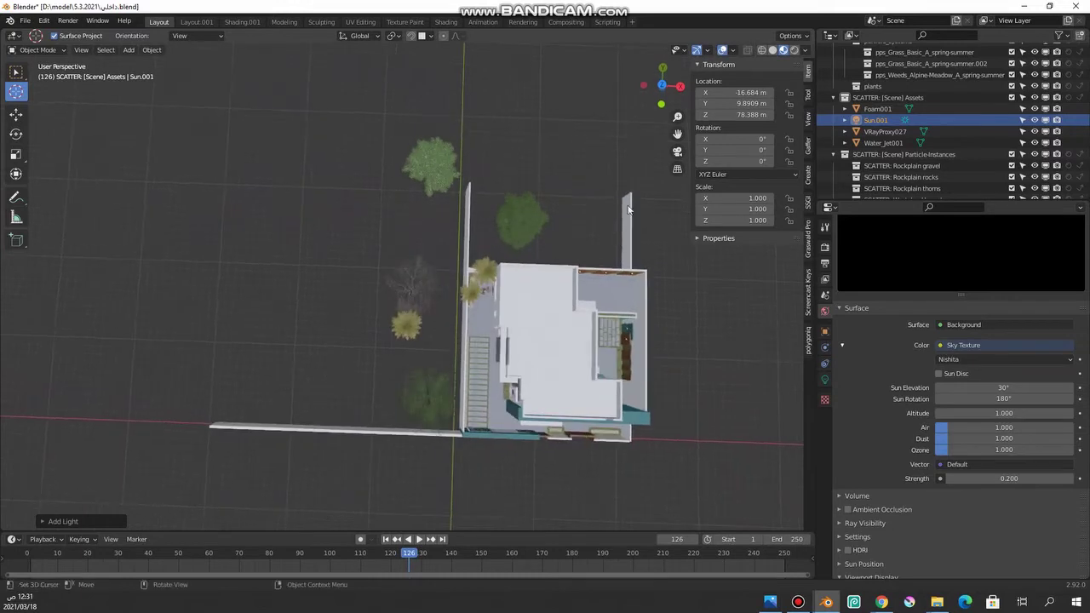
pyautogui.click(734, 51)
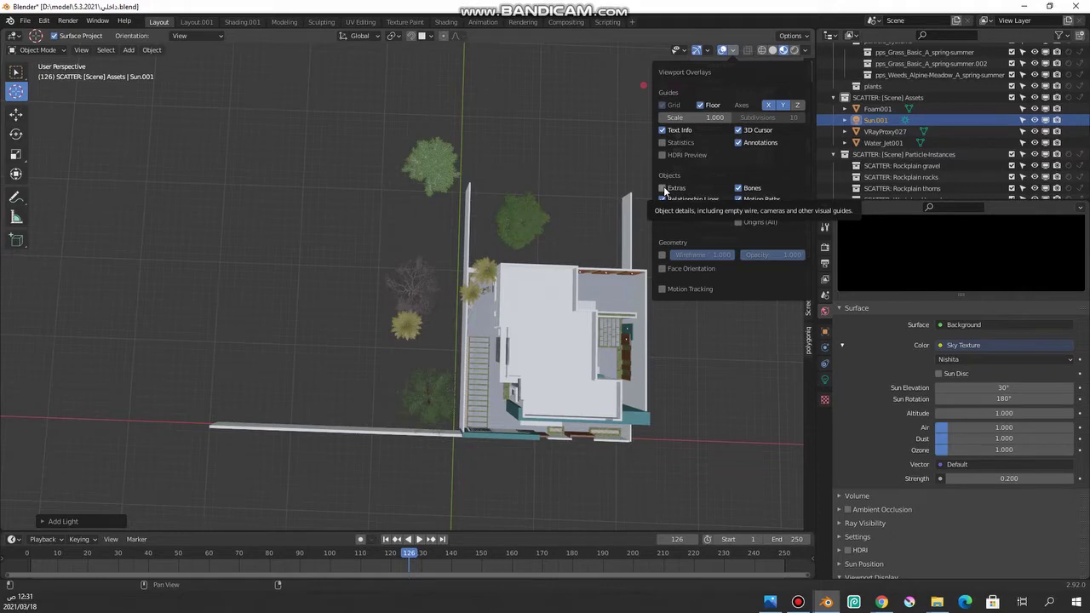
pyautogui.click(663, 189)
pyautogui.moveTo(297, 323); pyautogui.dragTo(296, 310, button='middle')
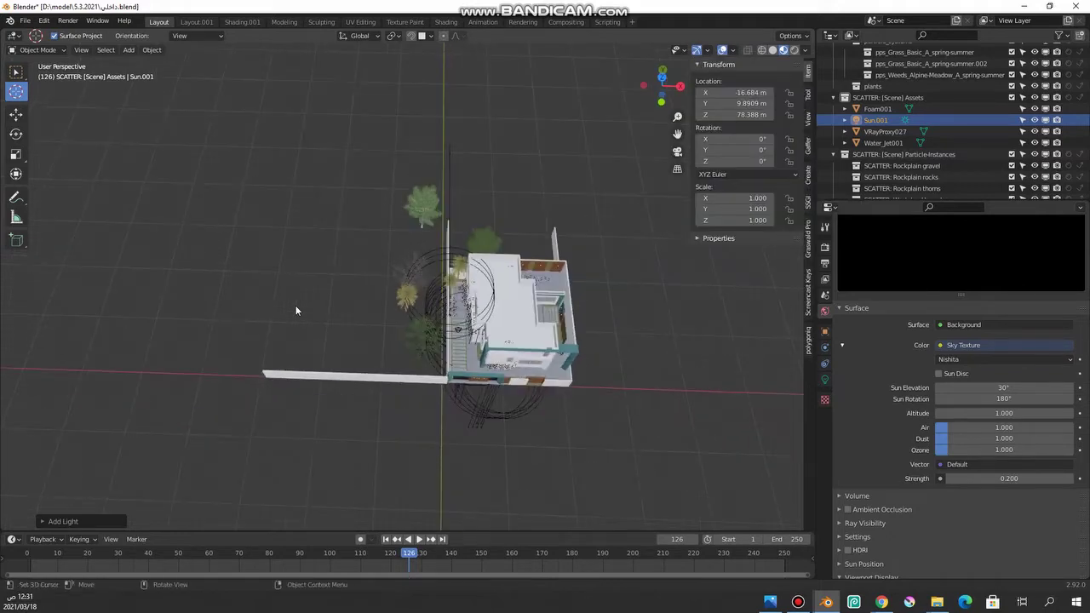
pyautogui.scroll(-3, 306, 290)
pyautogui.moveTo(398, 209); pyautogui.dragTo(419, 227, button='middle')
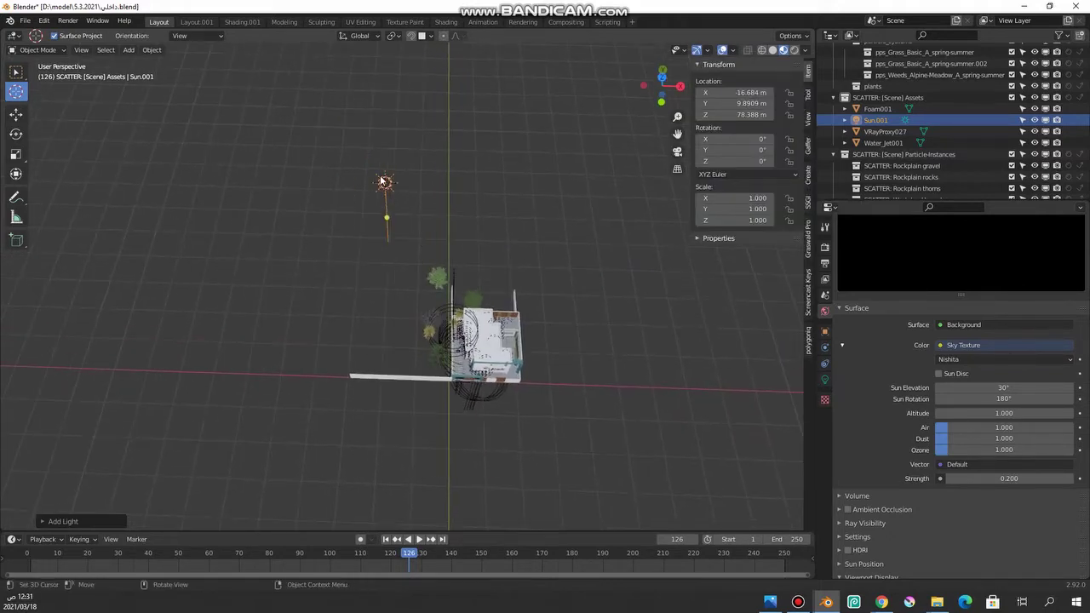
# Move the sun lamp out beside the house, lowering it to 43.5 m
pyautogui.click(17, 113)
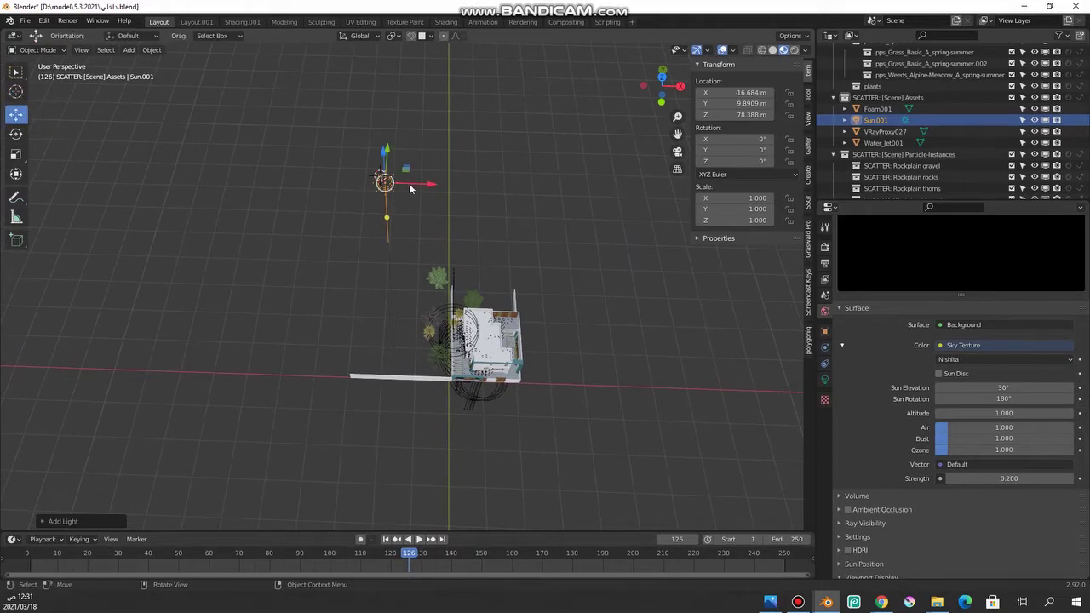
pyautogui.moveTo(410, 190); pyautogui.dragTo(250, 180)
pyautogui.moveTo(304, 247)
pyautogui.mouseDown(button='middle')
pyautogui.moveTo(344, 262)
pyautogui.moveTo(334, 183)
pyautogui.mouseUp(button='middle')
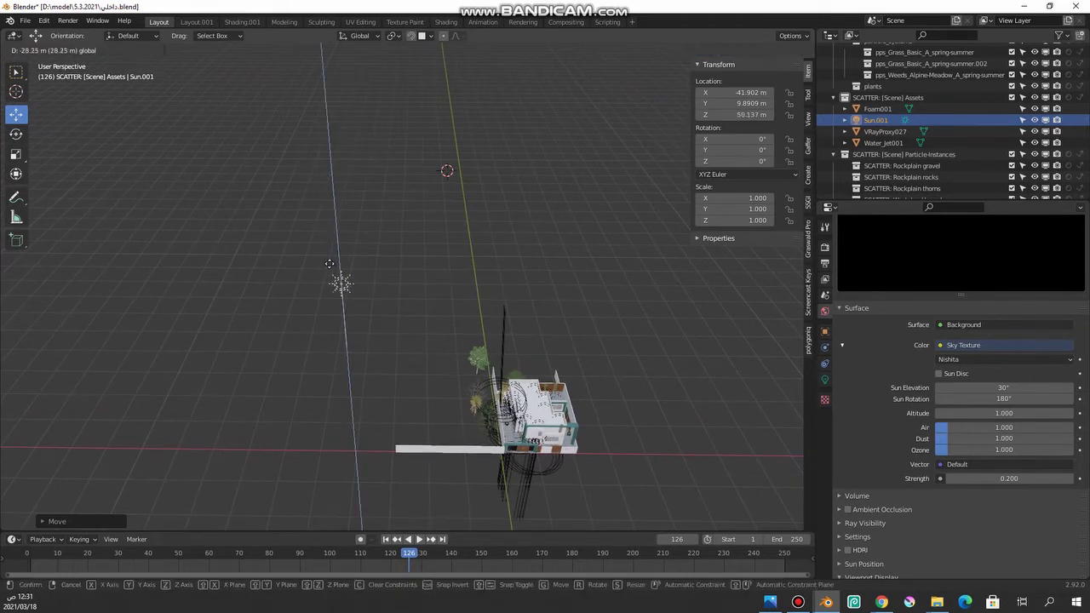
pyautogui.click(334, 283)
pyautogui.moveTo(372, 320)
pyautogui.mouseDown(button='middle')
pyautogui.moveTo(304, 254)
pyautogui.moveTo(324, 277)
pyautogui.moveTo(449, 295)
pyautogui.mouseUp(button='middle')
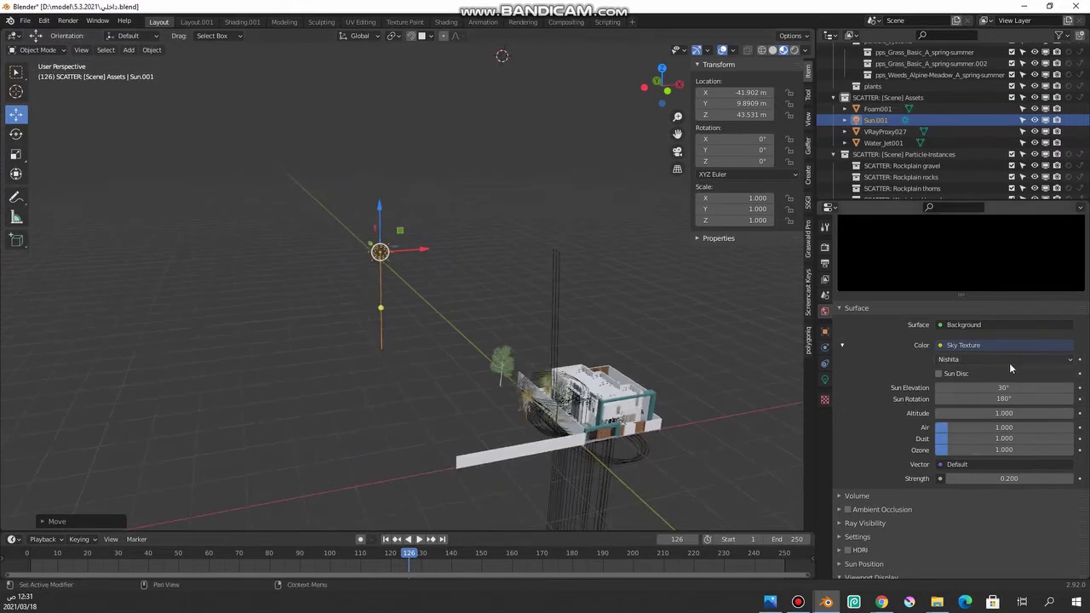
pyautogui.moveTo(397, 330); pyautogui.dragTo(327, 295, button='middle')
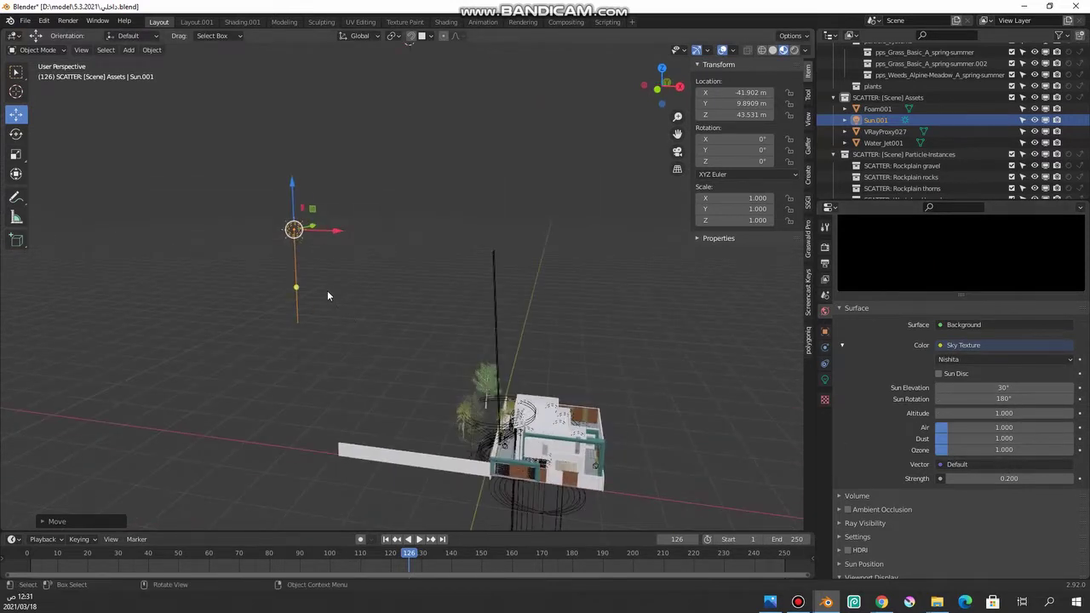
# Aim the sun toward the house at about -45.5° and view it through the camera rendered
pyautogui.moveTo(292, 290); pyautogui.dragTo(399, 348)
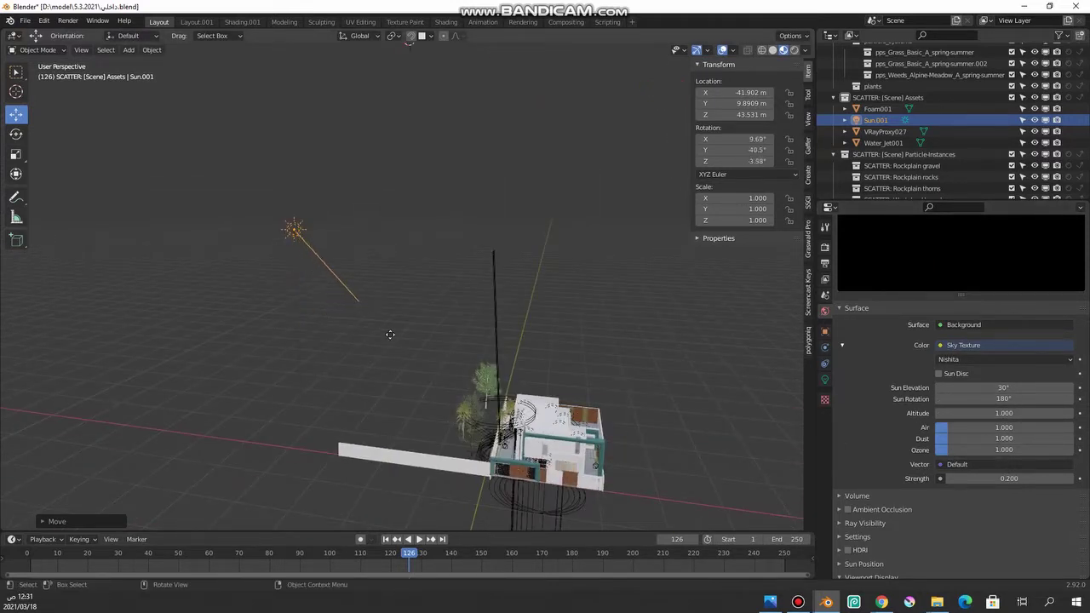
pyautogui.press('KP_7')
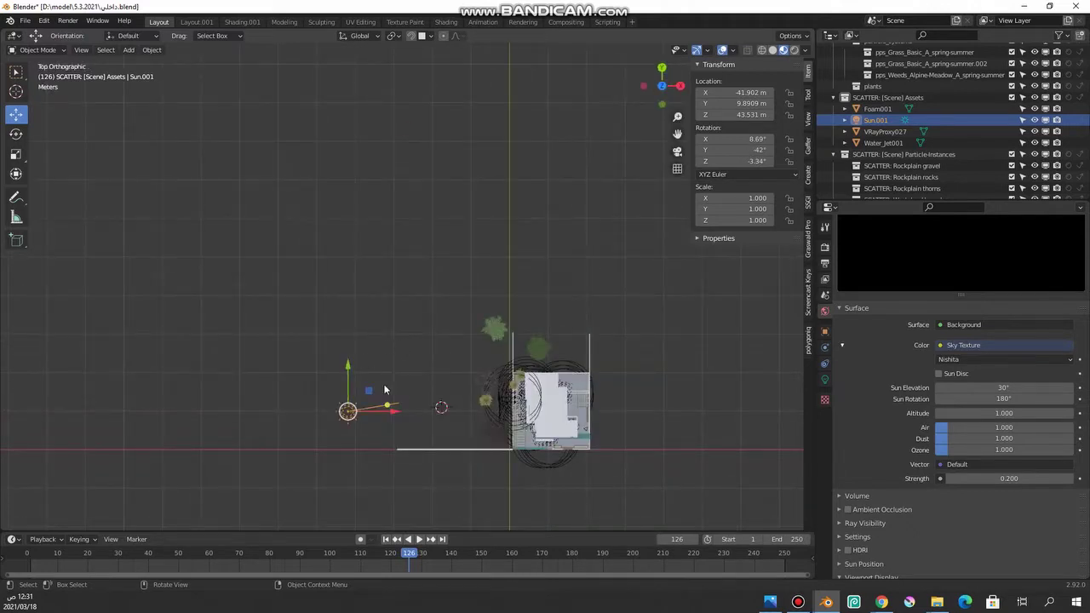
pyautogui.moveTo(389, 409); pyautogui.dragTo(430, 407)
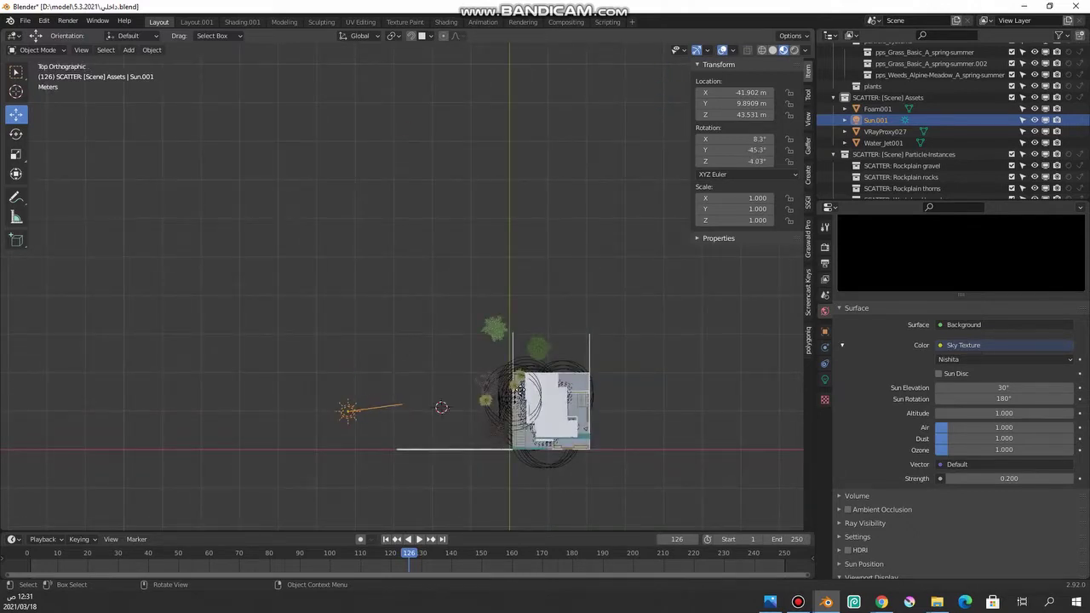
pyautogui.moveTo(347, 411); pyautogui.dragTo(381, 408)
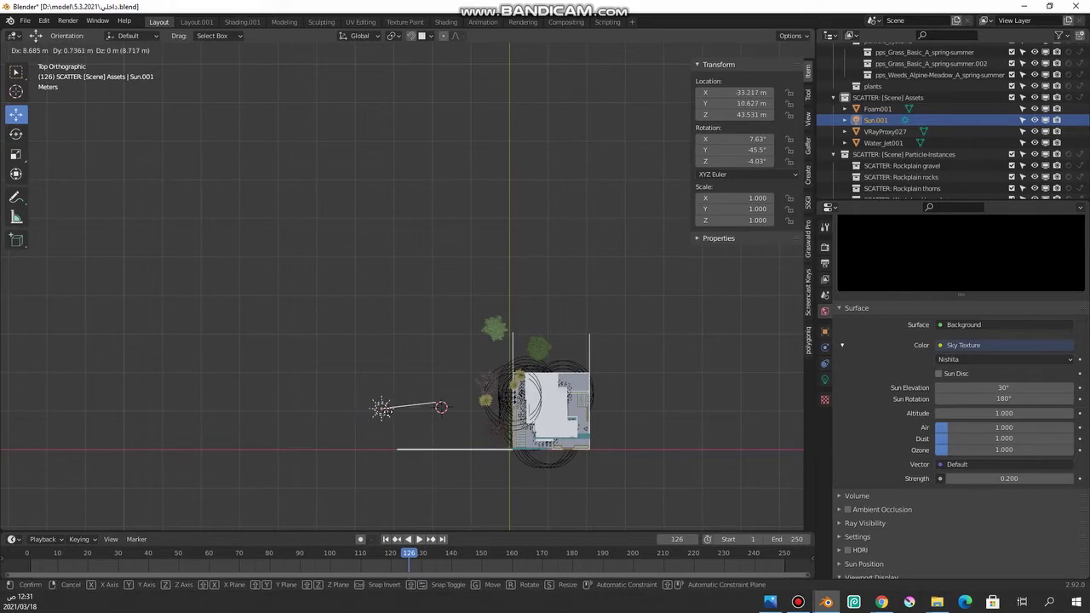
pyautogui.press('KP_0')
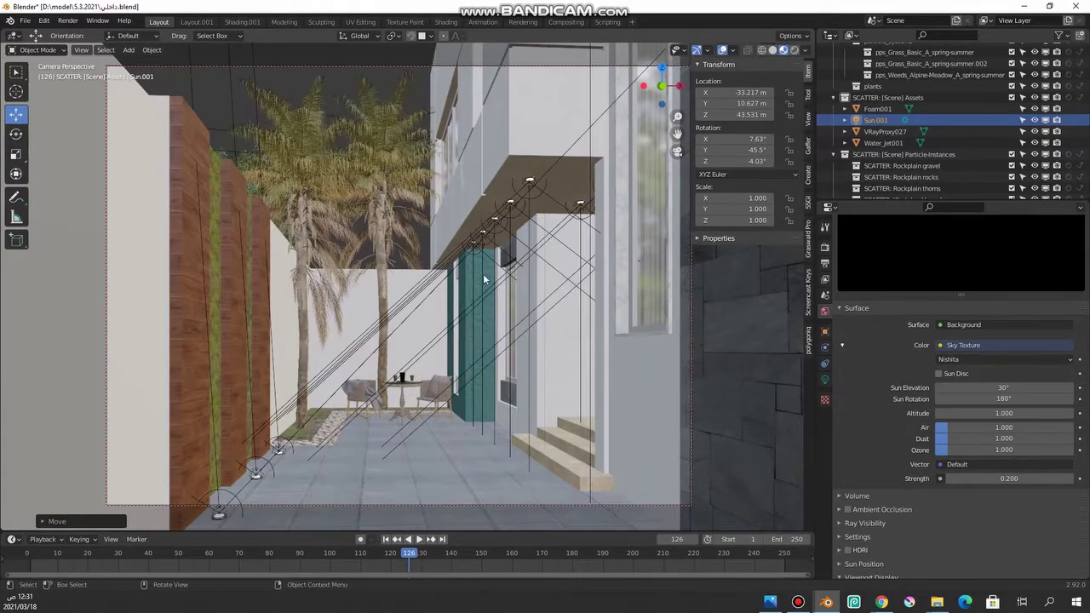
pyautogui.click(793, 50)
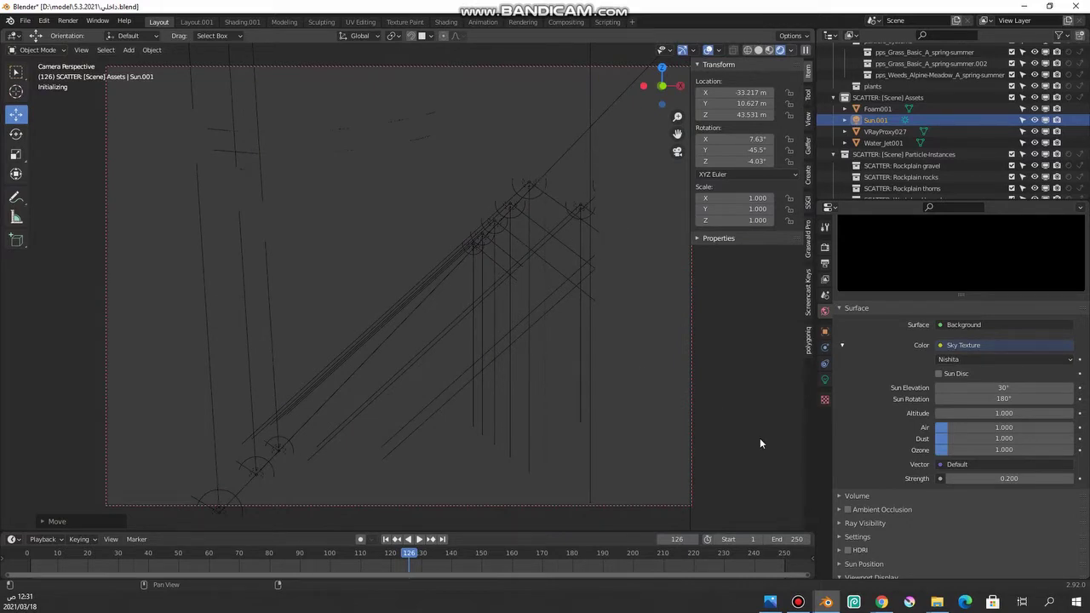
# Give the Sun.001 light a warm colour tint
pyautogui.click(824, 380)
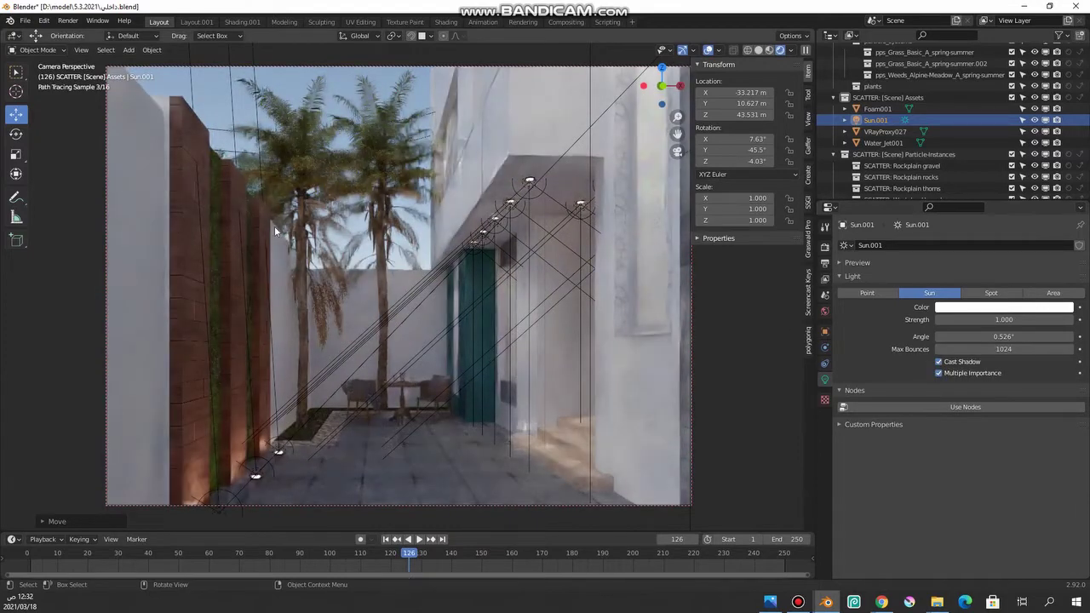
pyautogui.click(999, 309)
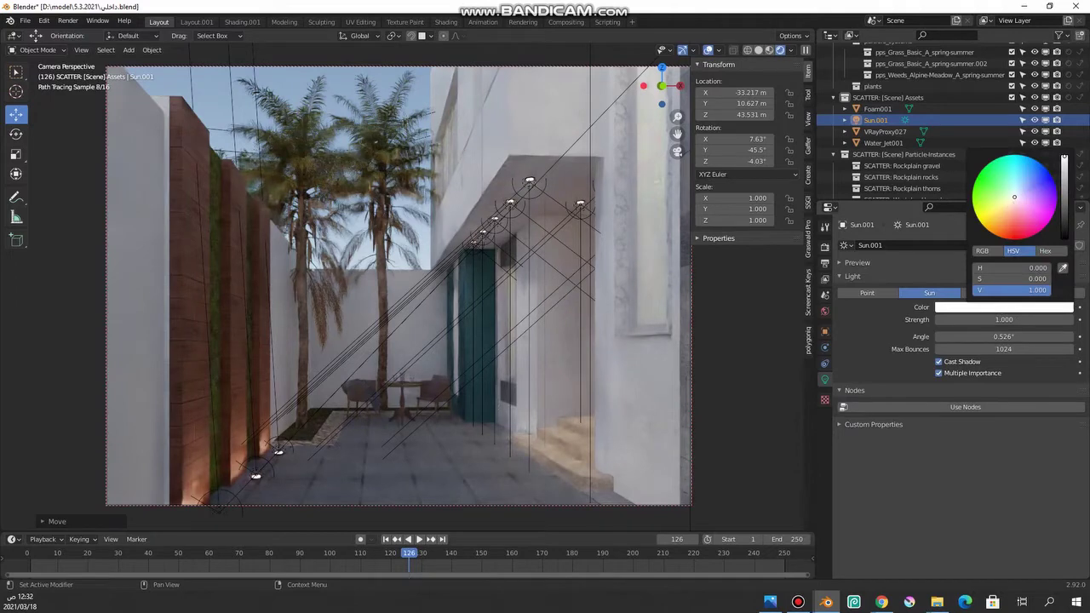
pyautogui.moveTo(1014, 197); pyautogui.dragTo(1010, 204)
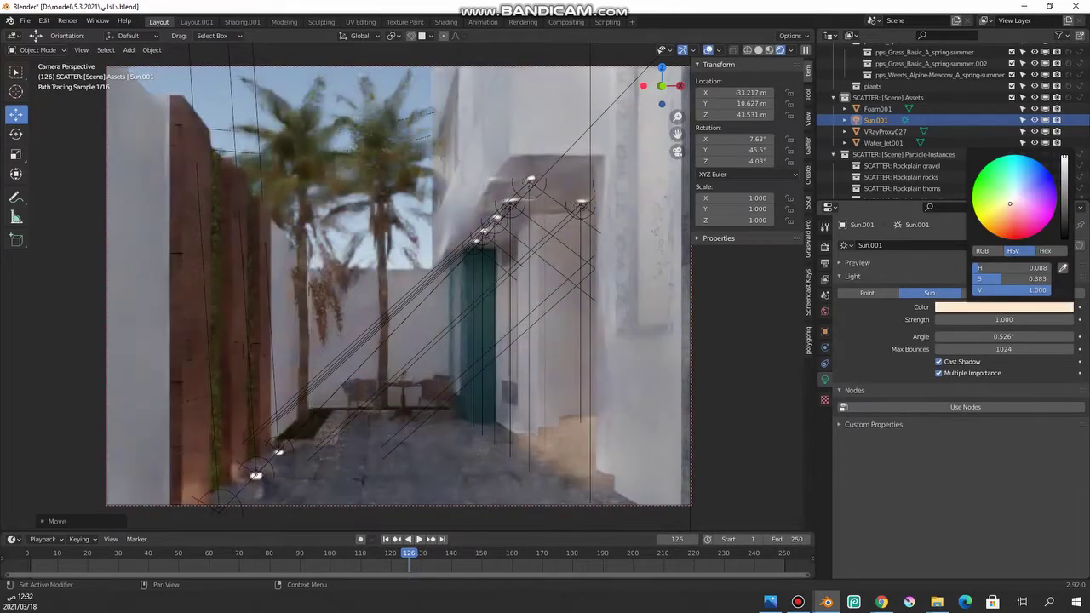
# Set the sun strength to 0.1, then 0.2, and finally 3
pyautogui.click(979, 320)
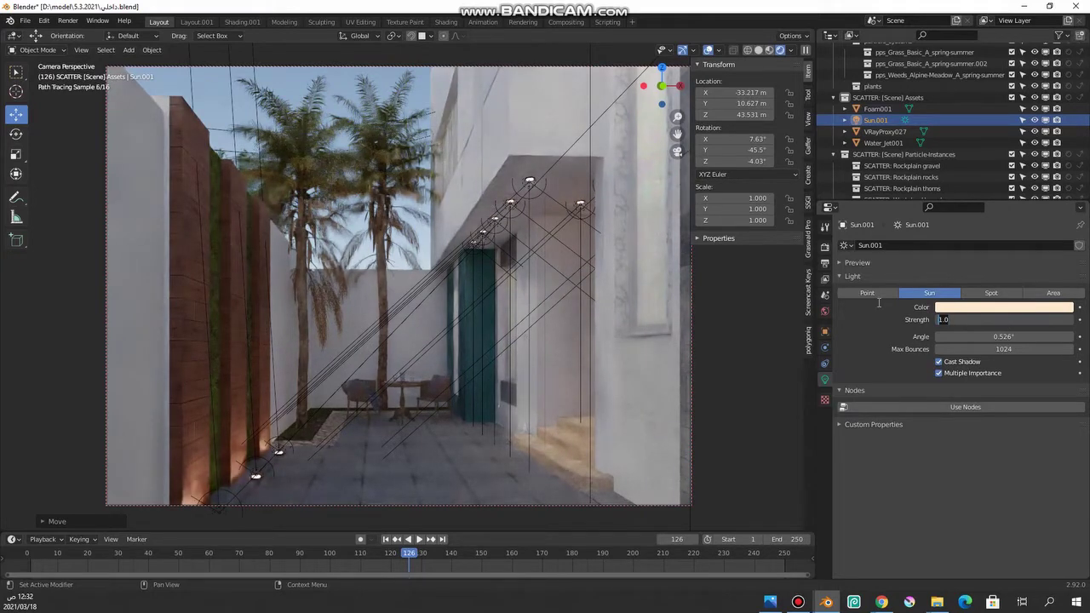
pyautogui.press('BackSpace')
pyautogui.write('0.100')
pyautogui.press('Return')
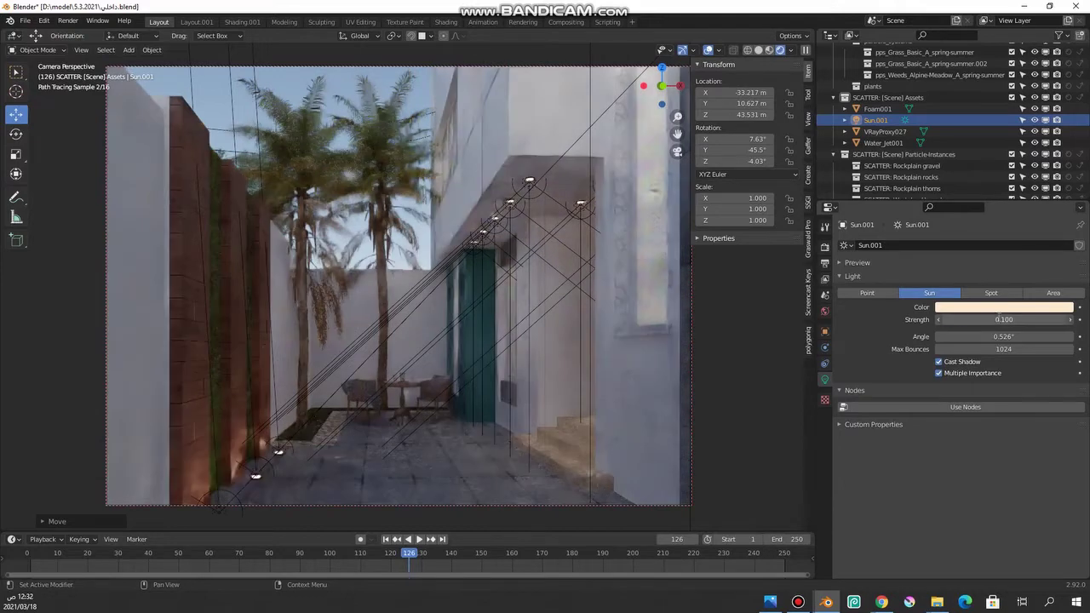
pyautogui.doubleClick(1003, 319)
pyautogui.write('2')
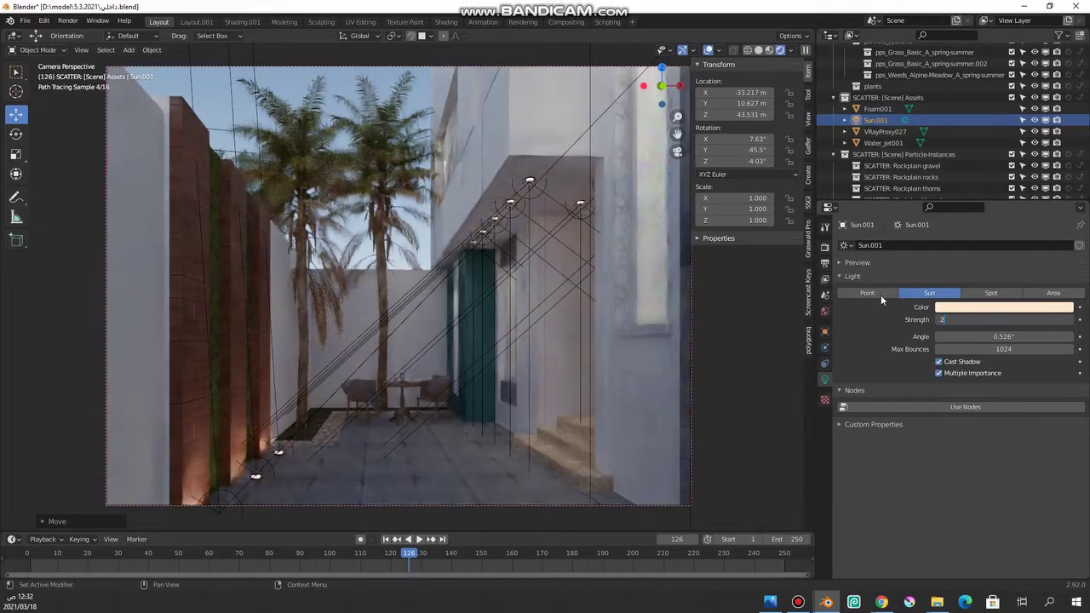
pyautogui.press('Return')
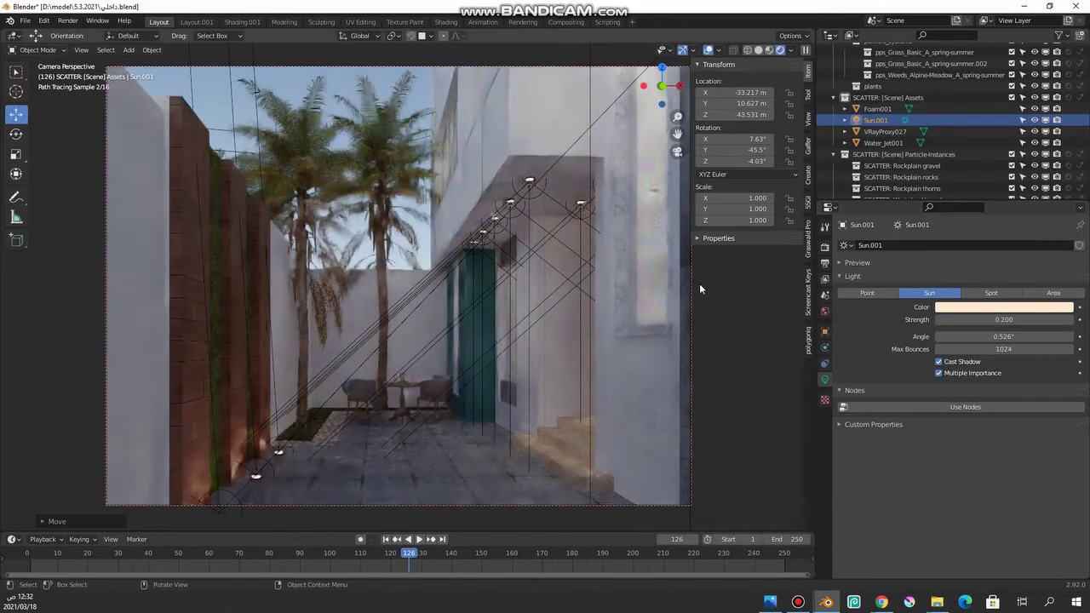
pyautogui.doubleClick(1004, 319)
pyautogui.write('3')
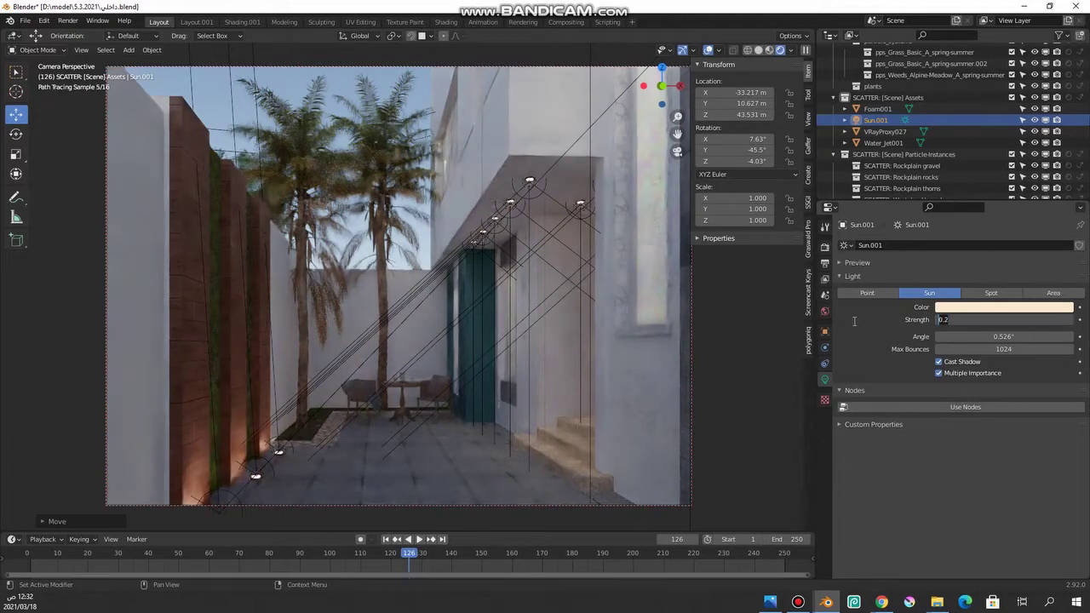
pyautogui.press('Return')
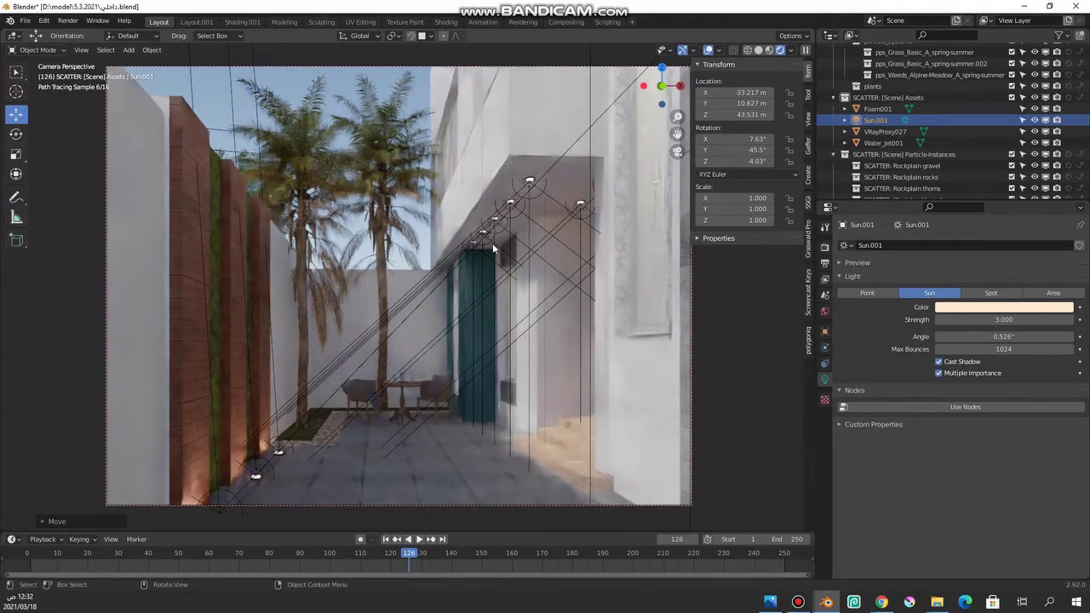
pyautogui.moveTo(481, 284); pyautogui.dragTo(376, 162, button='middle')
# Lower Sun.001 beside the house in front and top views and re-aim it to -23.6°/-49.2°
pyautogui.scroll(-5, 376, 161)
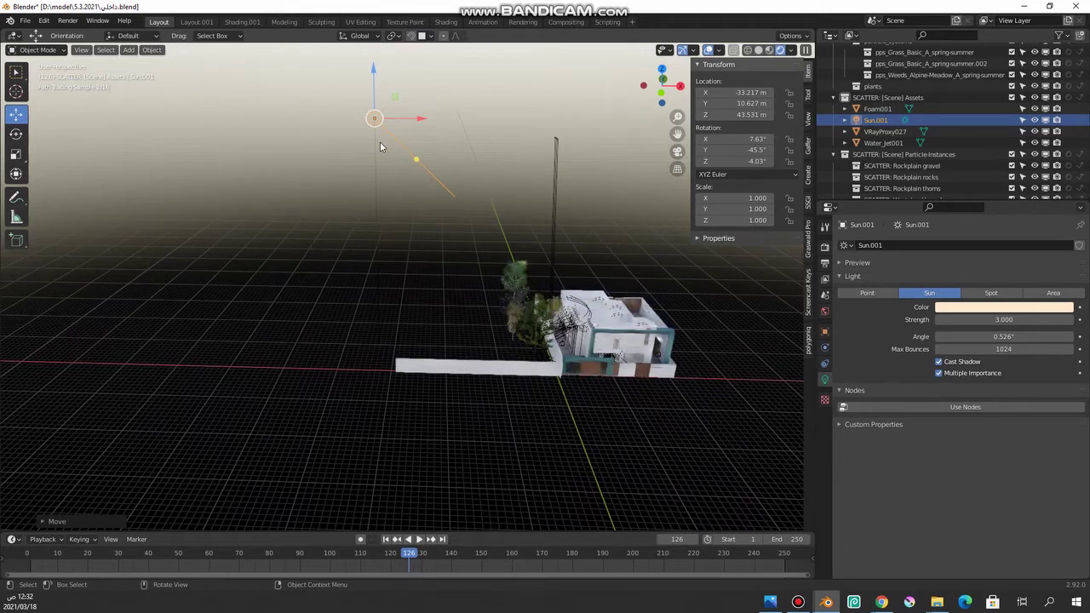
pyautogui.press('KP_1')
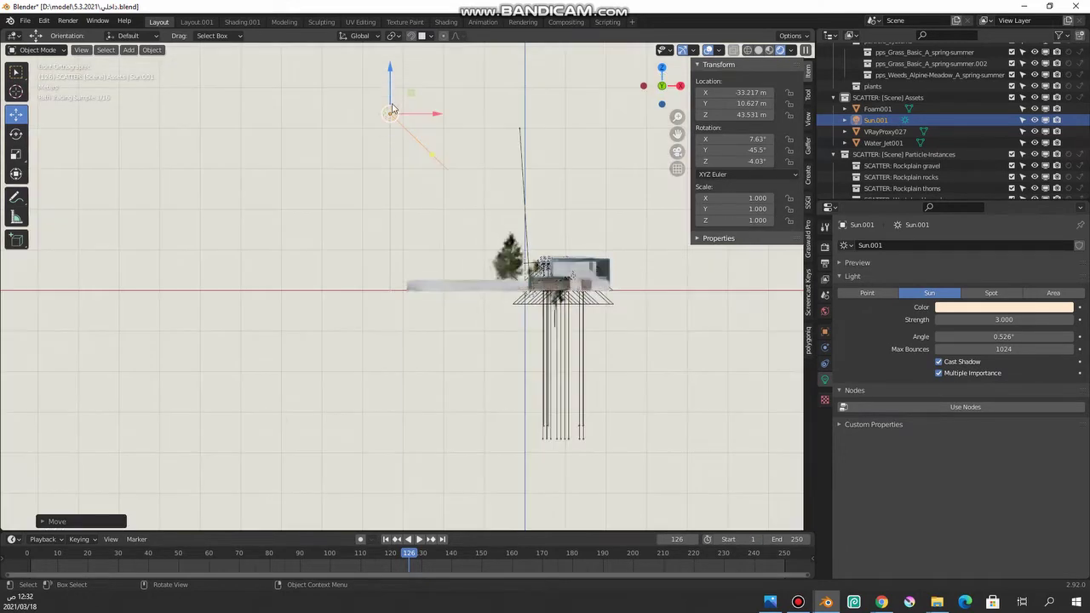
pyautogui.moveTo(392, 108)
pyautogui.mouseDown()
pyautogui.moveTo(400, 181)
pyautogui.moveTo(443, 189)
pyautogui.mouseUp()
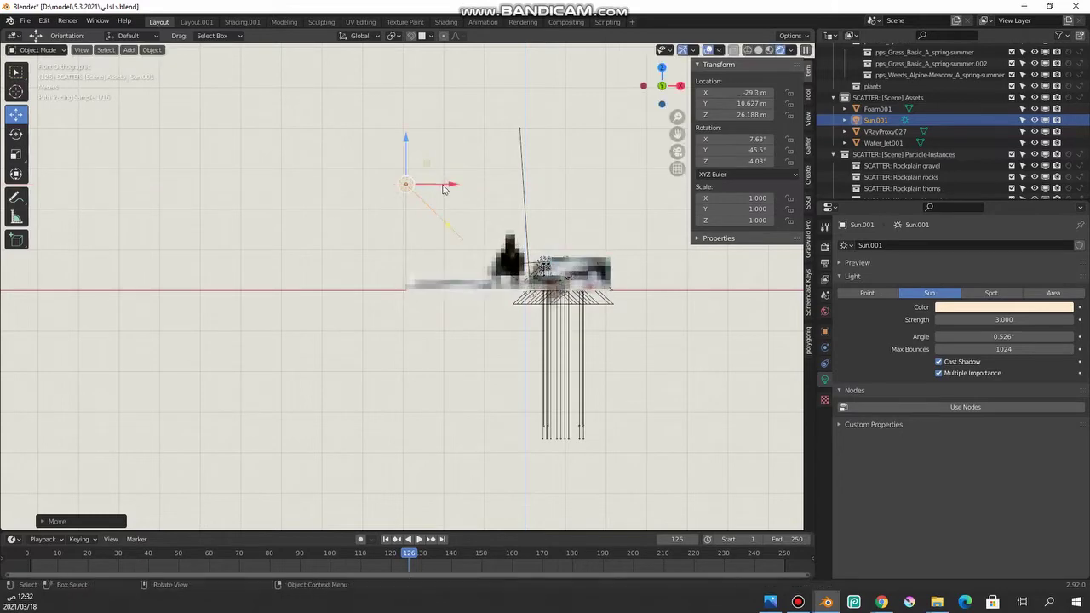
pyautogui.press('KP_7')
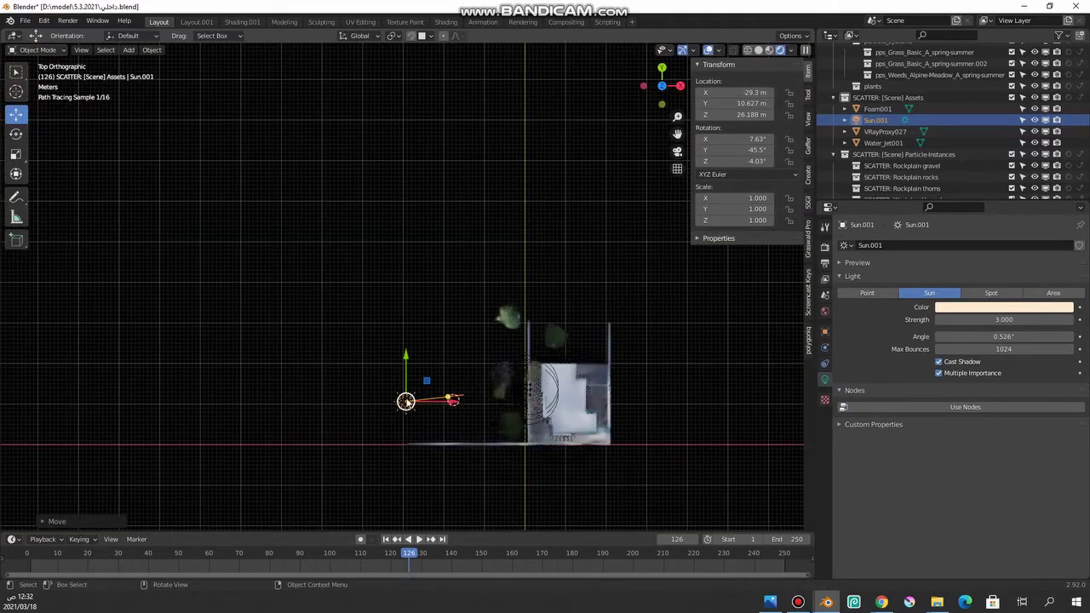
pyautogui.moveTo(407, 403); pyautogui.dragTo(491, 347)
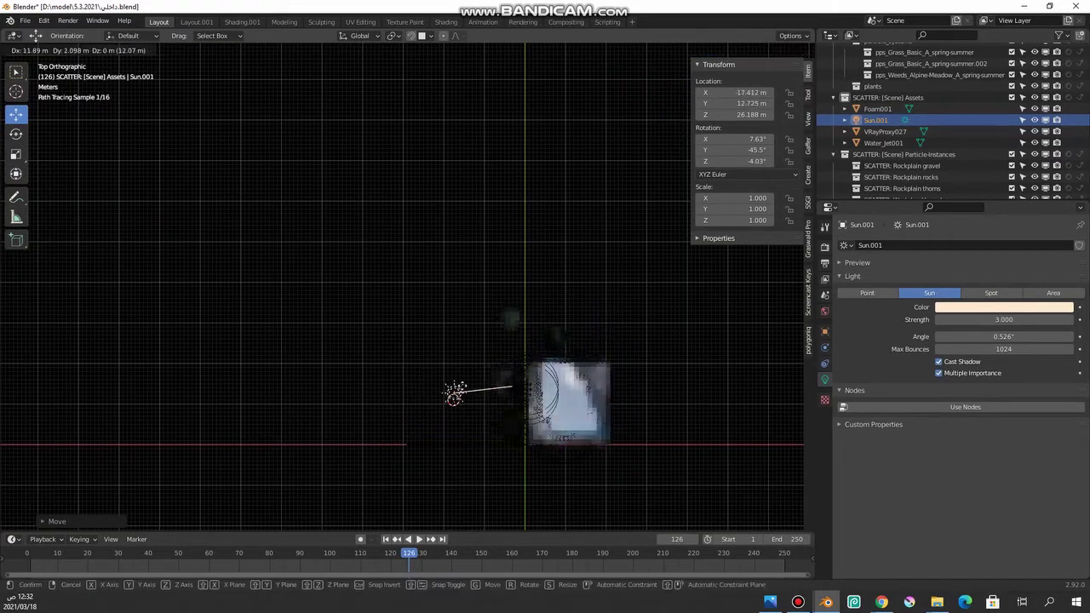
pyautogui.click(491, 348)
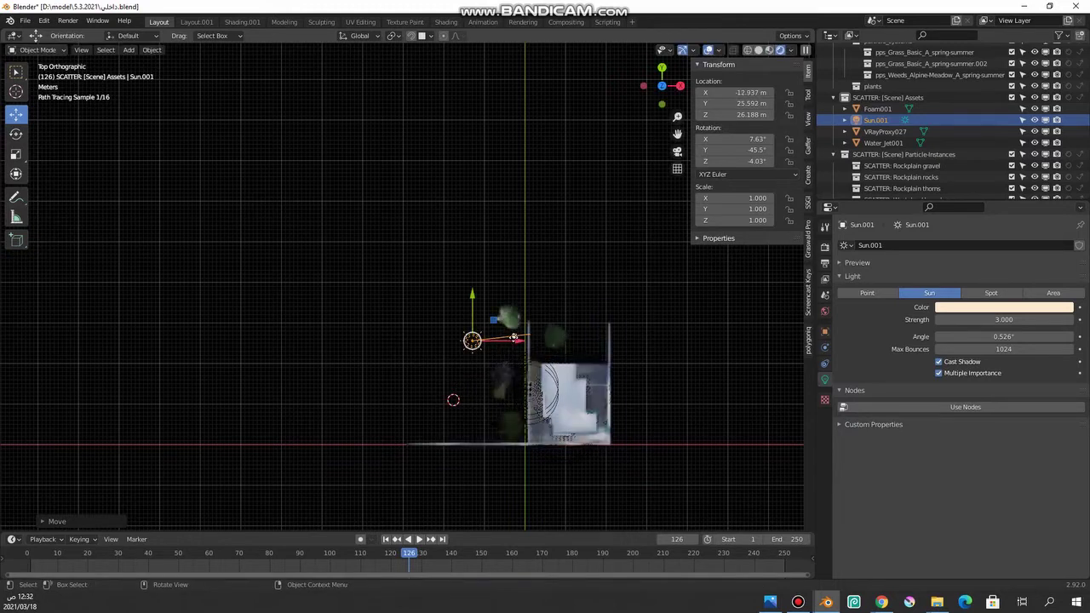
pyautogui.moveTo(529, 337); pyautogui.dragTo(519, 373)
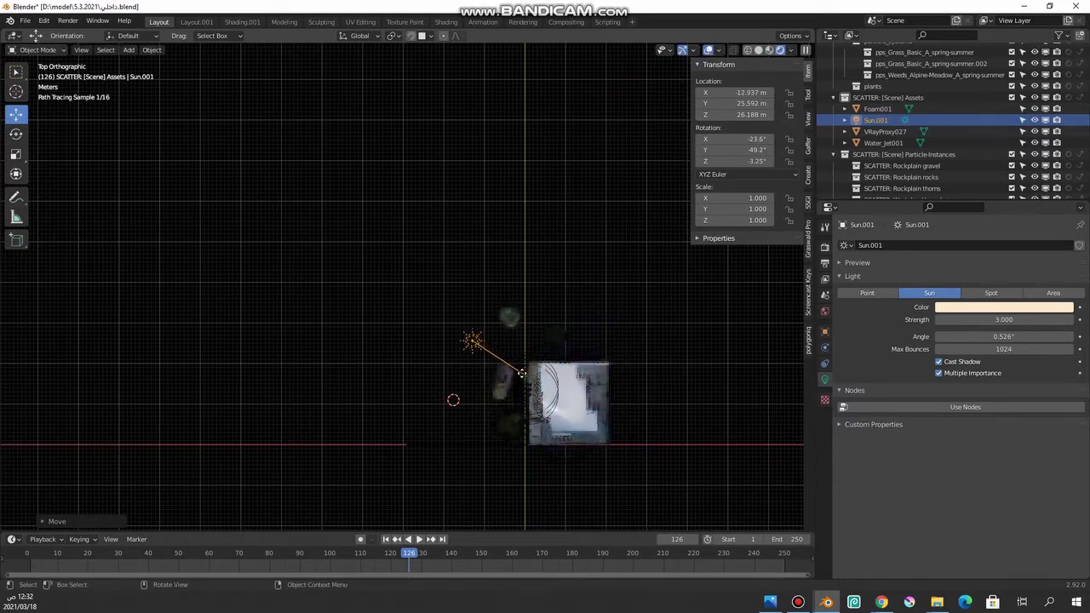
pyautogui.press('KP_0')
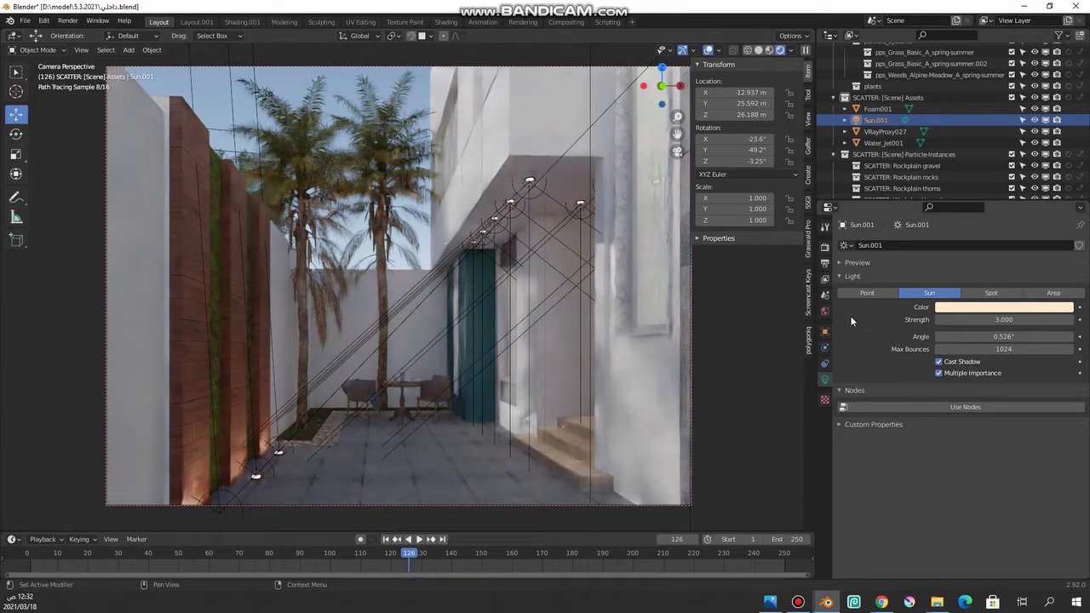
pyautogui.click(825, 312)
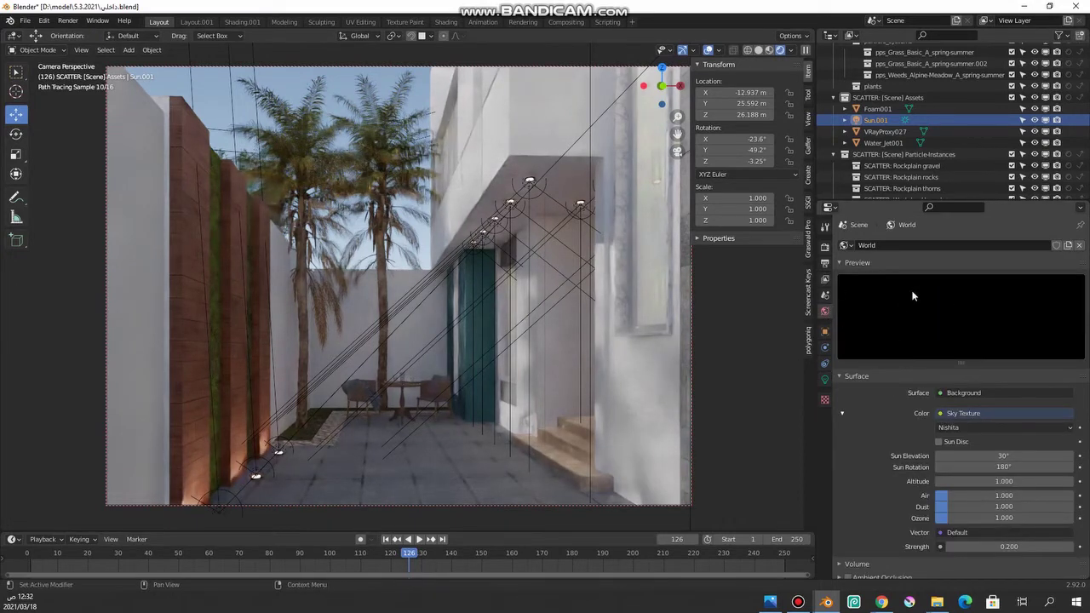
# Try a world Sky Texture strength of 1, then set it back to 0.2
pyautogui.scroll(-2, 996, 437)
pyautogui.scroll(-1, 996, 437)
pyautogui.click(1008, 478)
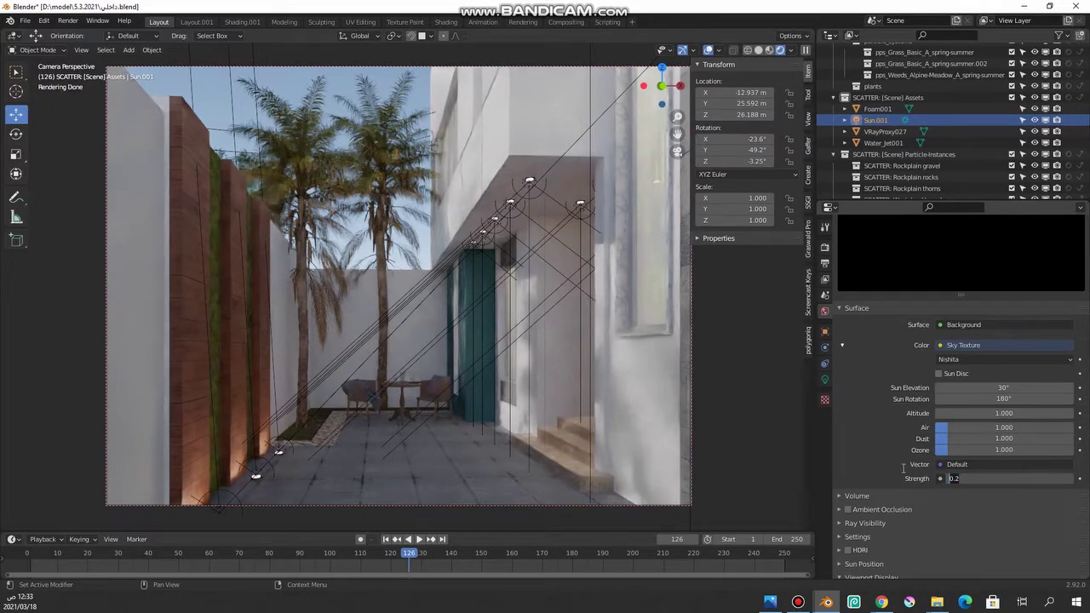
pyautogui.write('1')
pyautogui.press('Return')
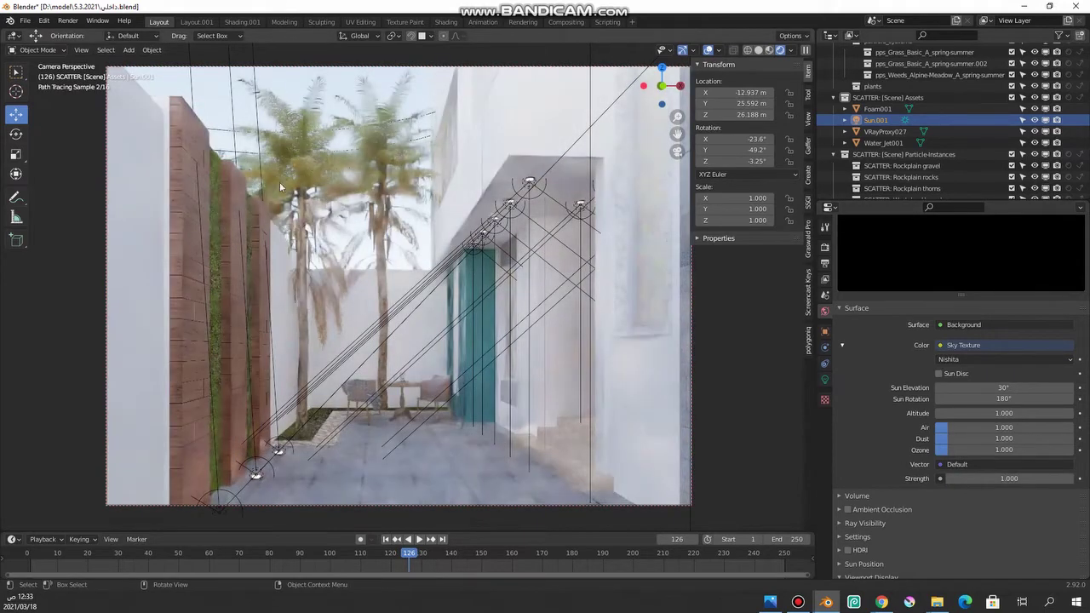
pyautogui.click(1011, 479)
pyautogui.press('BackSpace')
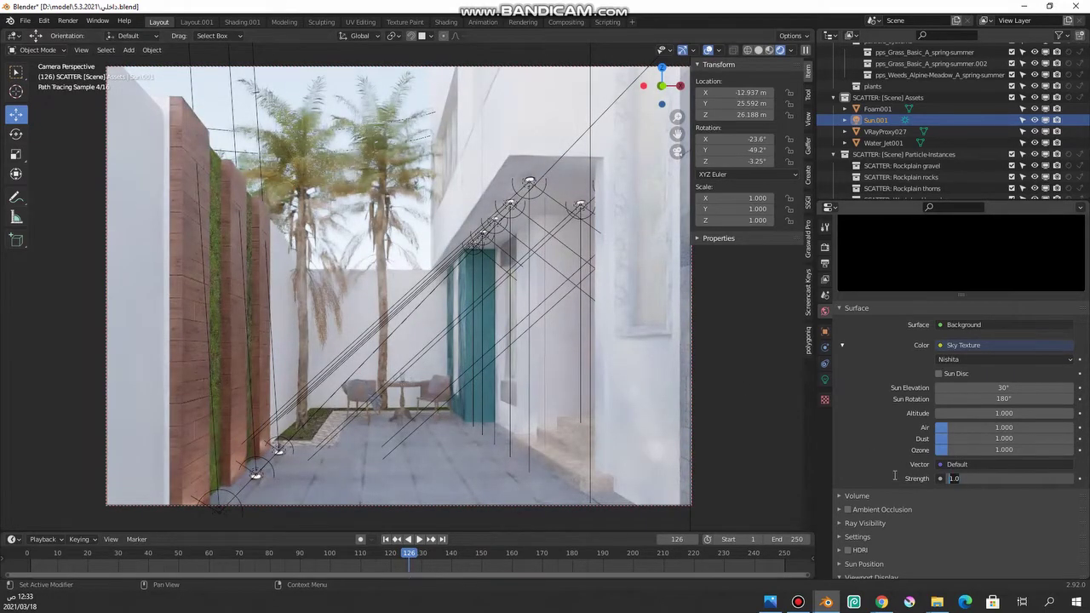
pyautogui.write('2')
pyautogui.write('0.200')
pyautogui.press('Return')
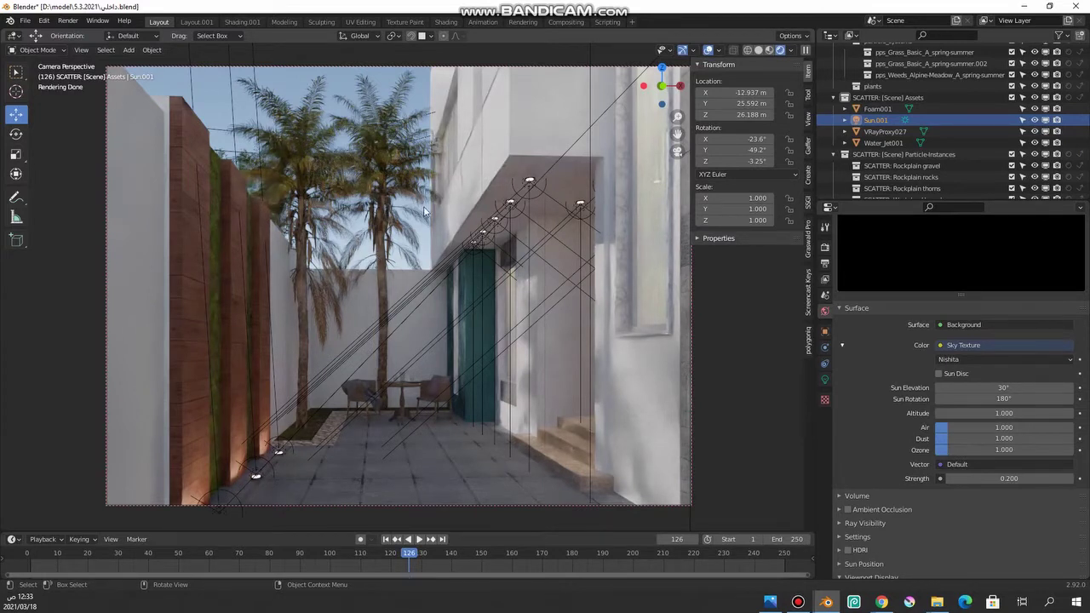
pyautogui.press('shift')
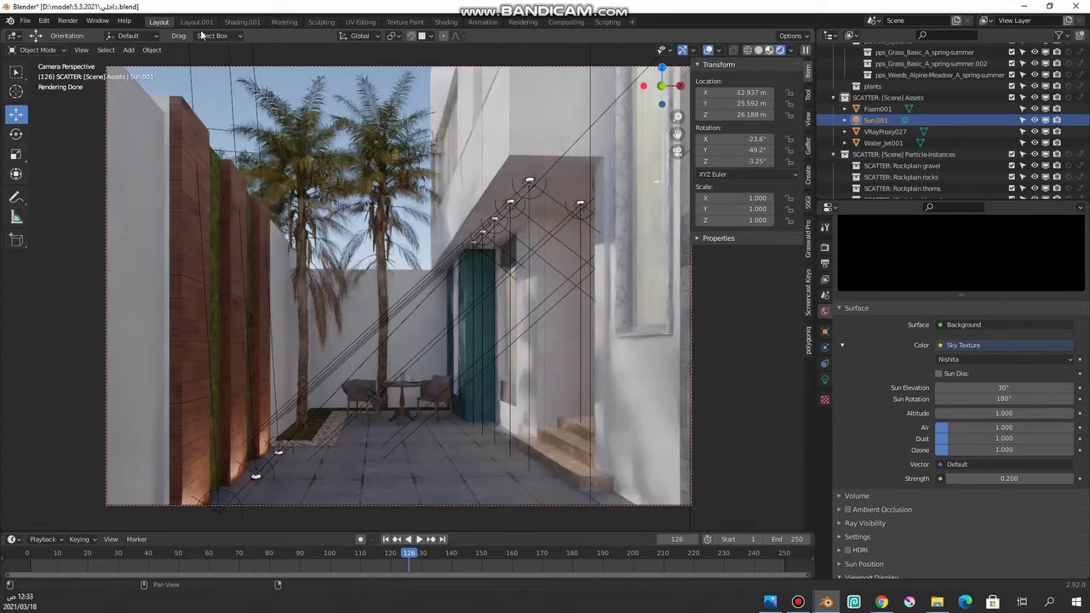
# In the Layout.001 workspace, show the camera view with Rendered shading in the right viewport
pyautogui.click(768, 49)
pyautogui.click(203, 23)
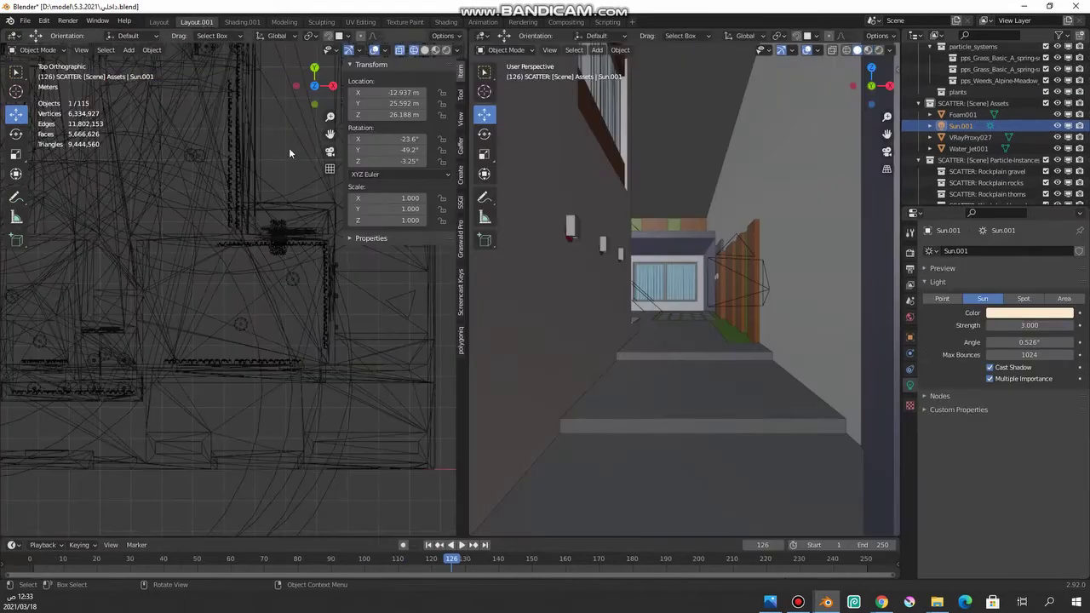
pyautogui.scroll(-2, 187, 361)
pyautogui.scroll(-2, 238, 327)
pyautogui.scroll(-2, 266, 413)
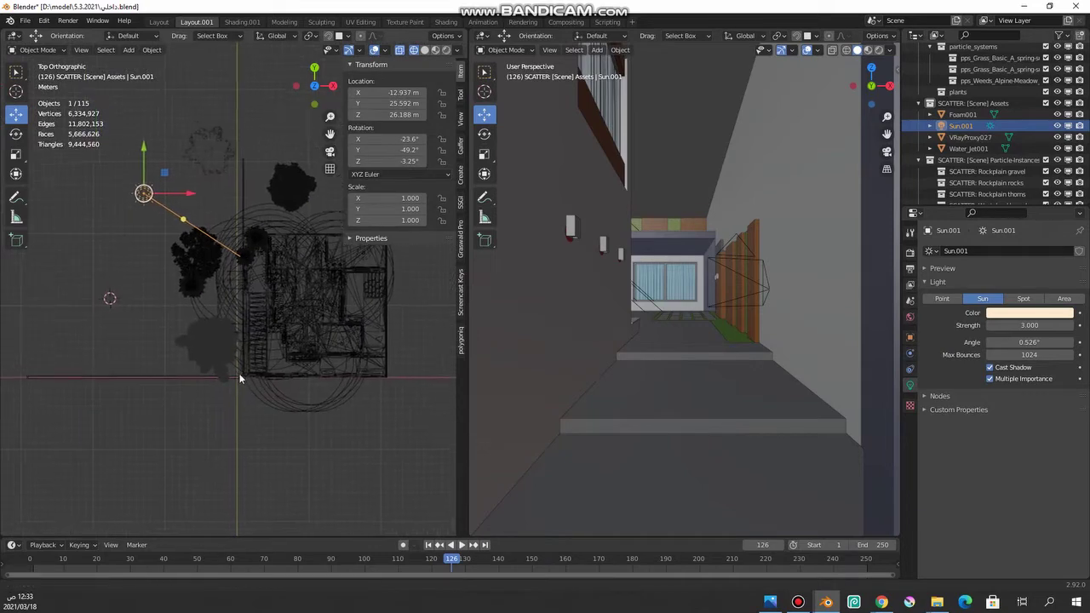
pyautogui.hotkey('alt', 'a')
pyautogui.press('KP_0')
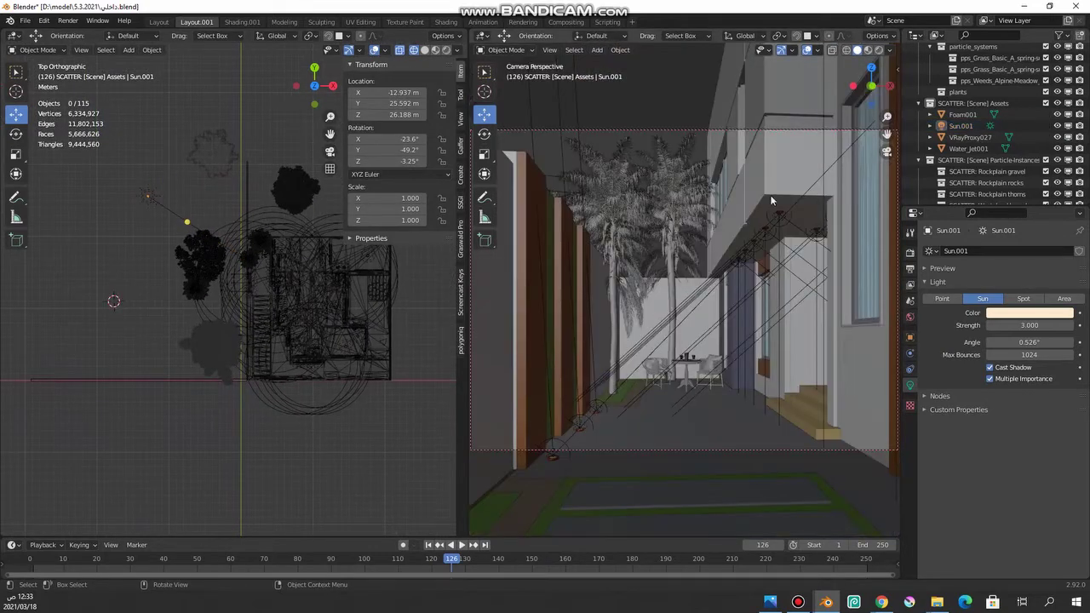
pyautogui.click(878, 51)
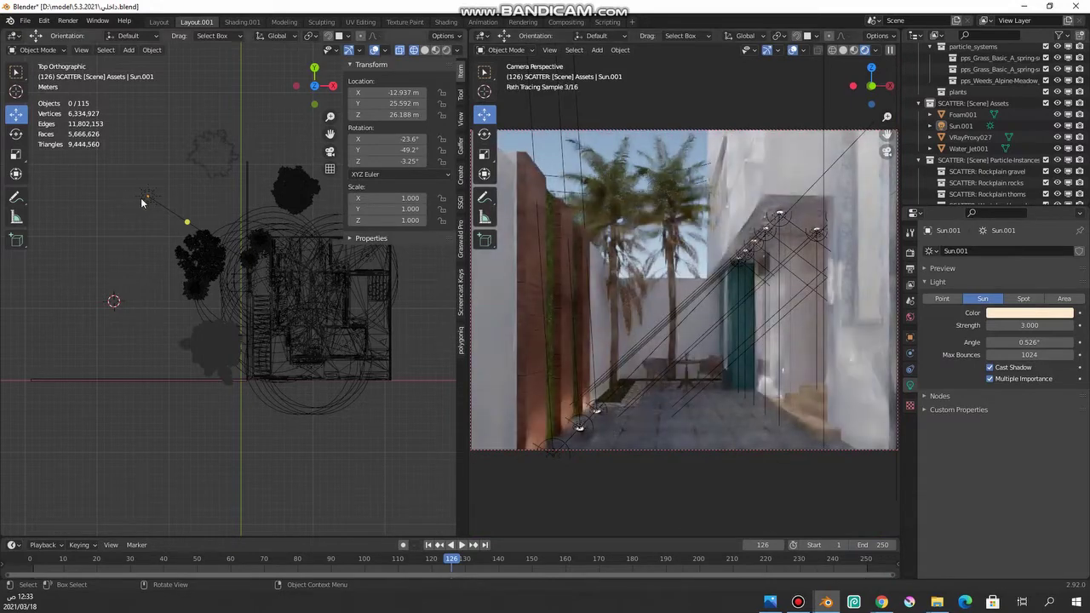
# Move Sun.001 to a new spot near the trees and return to the Layout workspace
pyautogui.click(147, 198)
pyautogui.moveTo(146, 197)
pyautogui.mouseDown()
pyautogui.moveTo(154, 261)
pyautogui.moveTo(175, 266)
pyautogui.mouseUp()
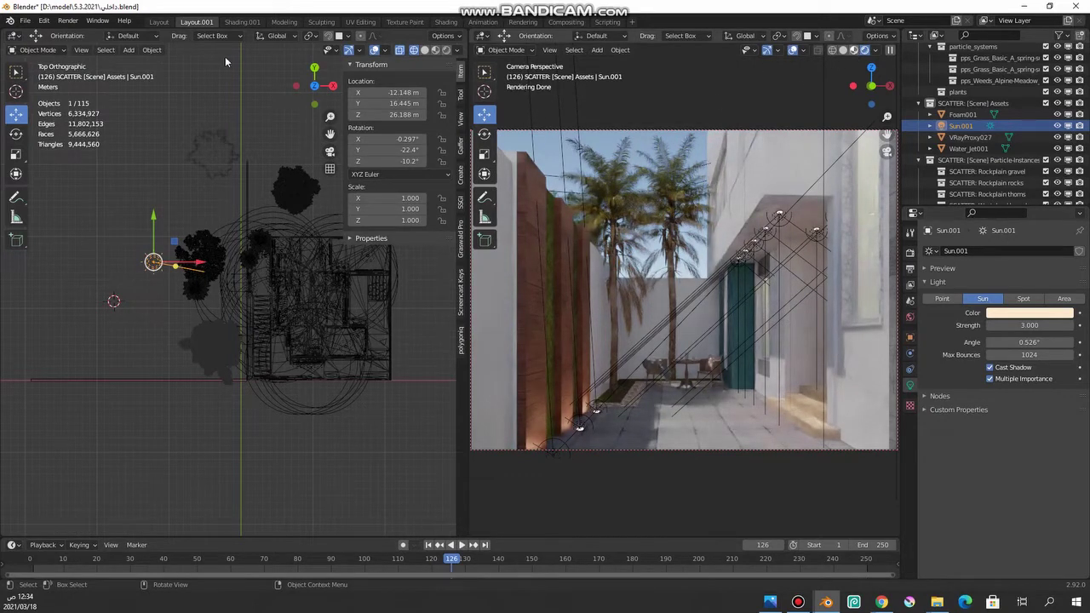
pyautogui.click(159, 21)
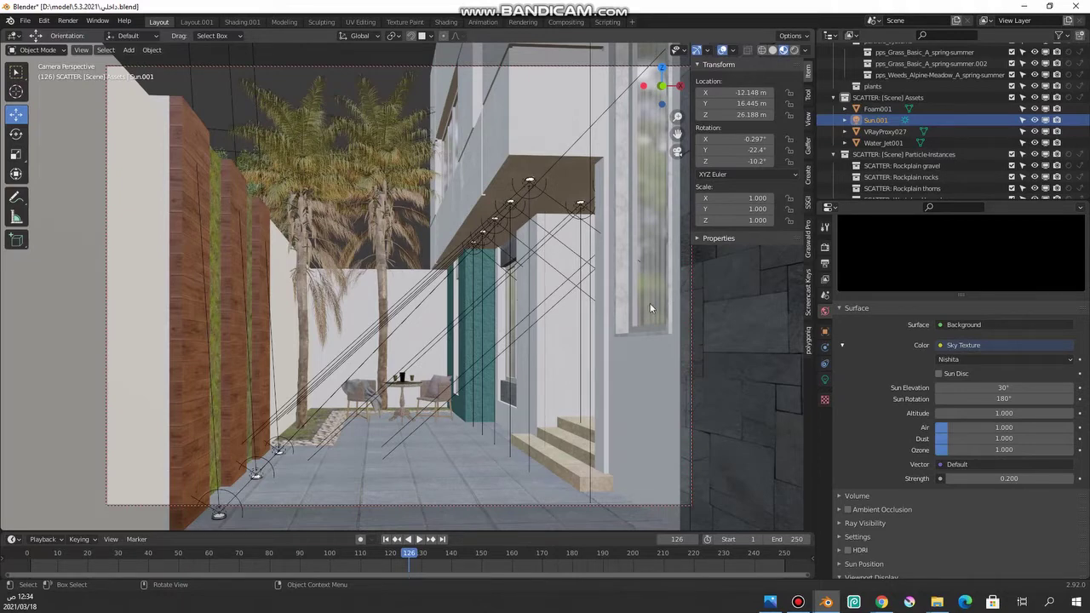
pyautogui.moveTo(573, 332)
pyautogui.mouseDown(button='middle')
pyautogui.moveTo(401, 304)
pyautogui.moveTo(474, 336)
pyautogui.mouseUp(button='middle')
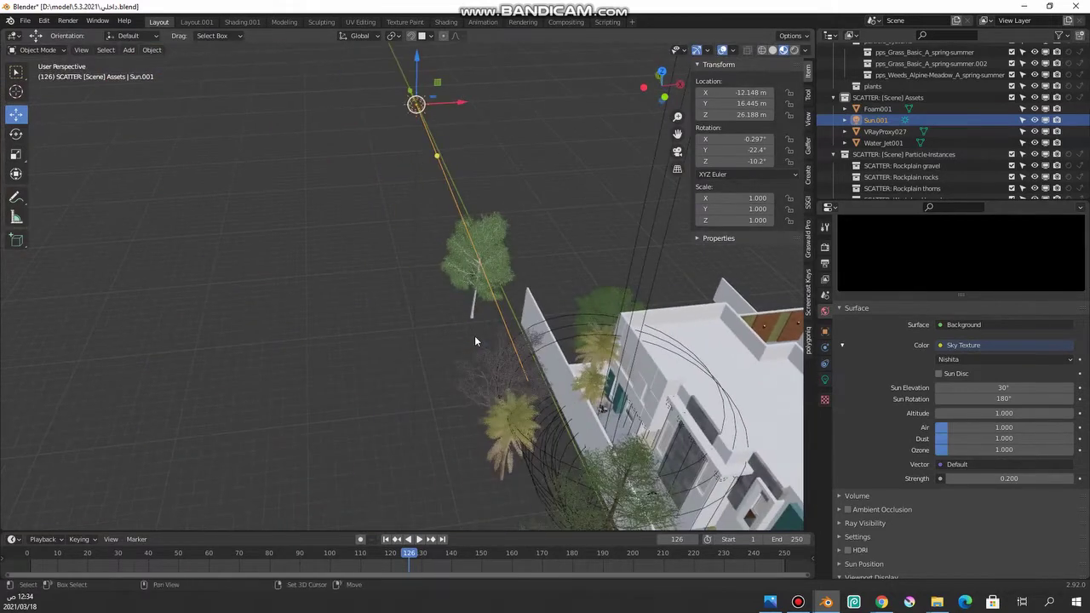
# Set the Sun.001 strength to 0
pyautogui.hotkey('alt', 'a')
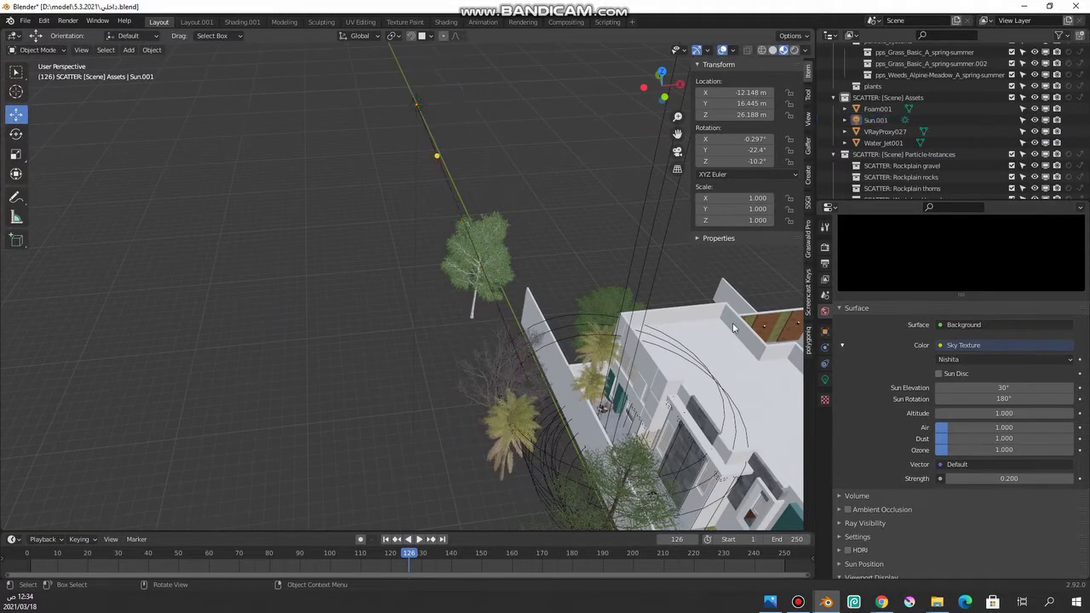
pyautogui.click(824, 380)
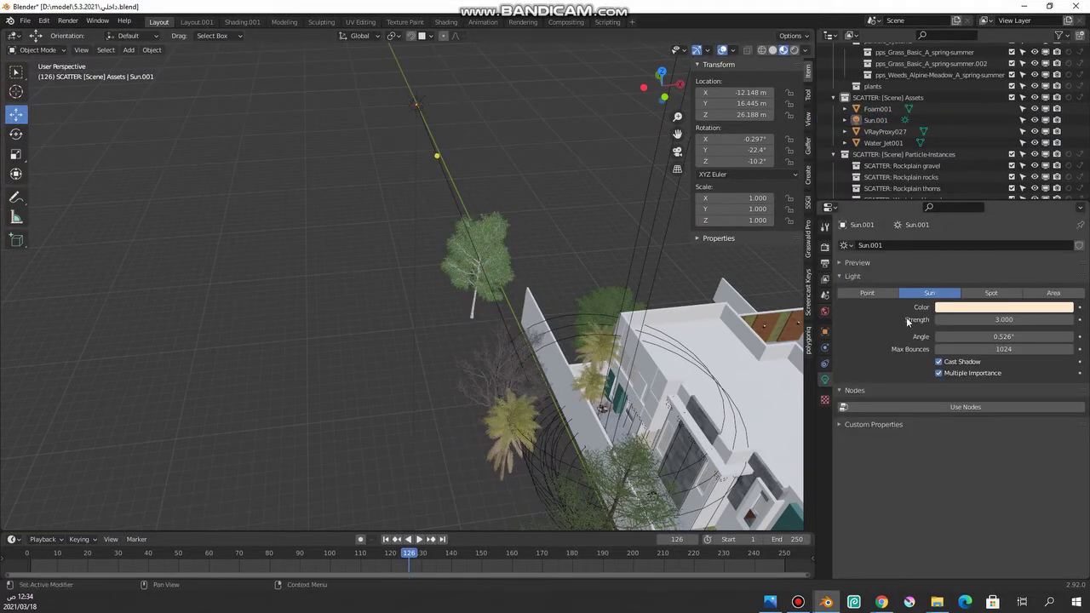
pyautogui.click(997, 320)
pyautogui.press('BackSpace')
pyautogui.press('BackSpace')
pyautogui.press('BackSpace')
pyautogui.write('0')
pyautogui.press('Return')
# Toggle Sun.001's viewport visibility in the Outliner, leaving it shown
pyautogui.moveTo(954, 203); pyautogui.dragTo(954, 295)
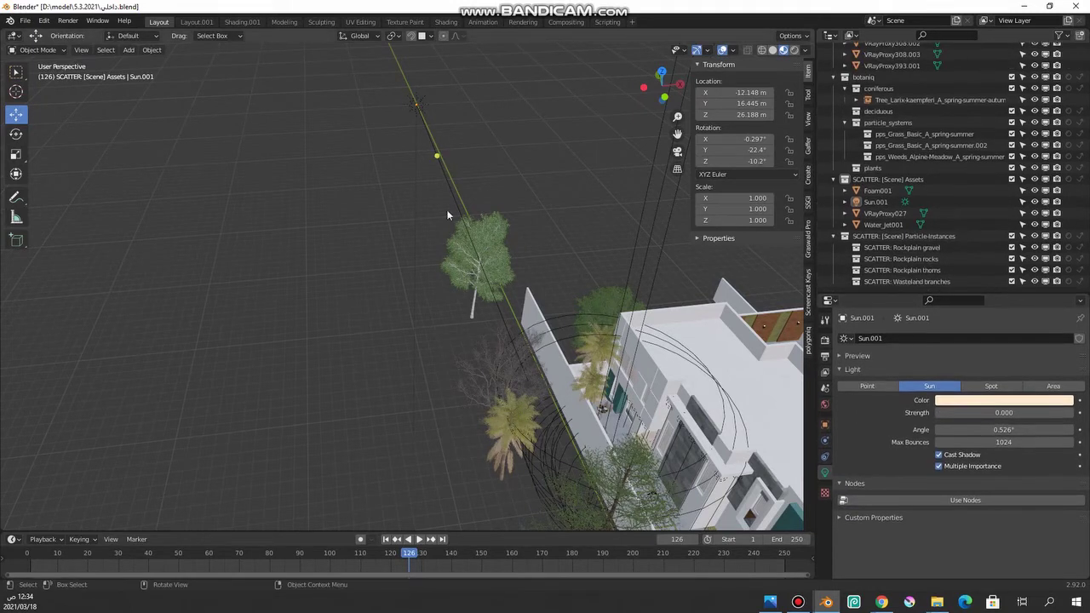
pyautogui.click(416, 106)
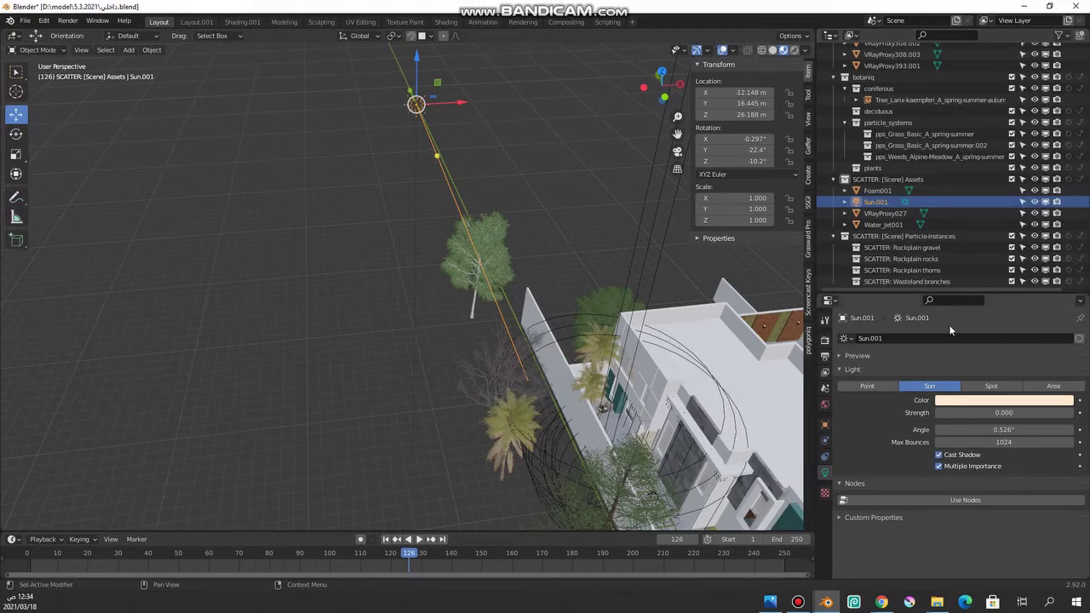
pyautogui.click(1046, 202)
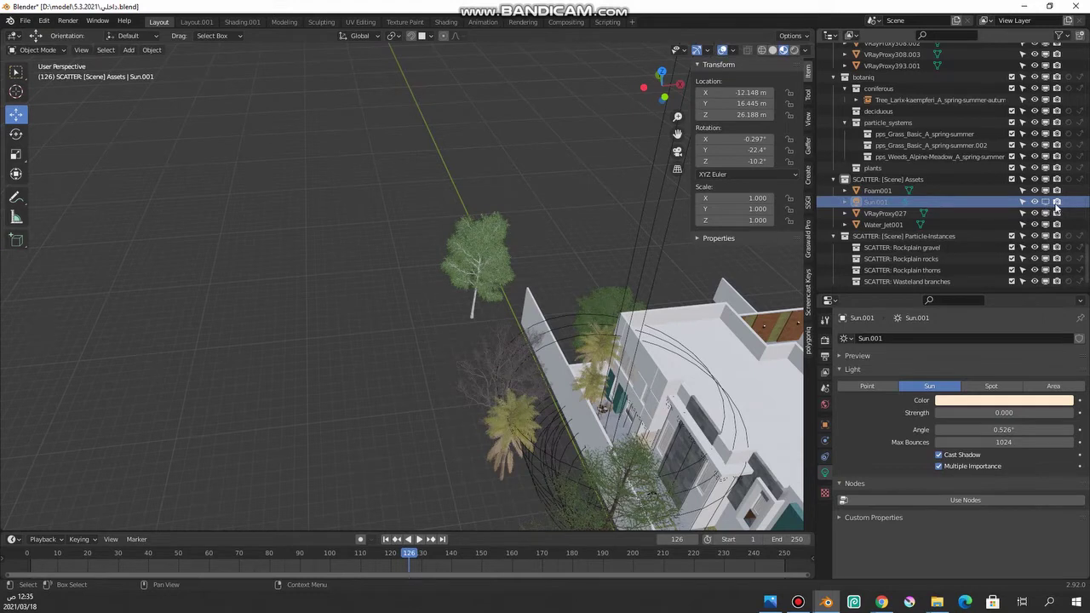
pyautogui.click(1045, 204)
pyautogui.click(1046, 203)
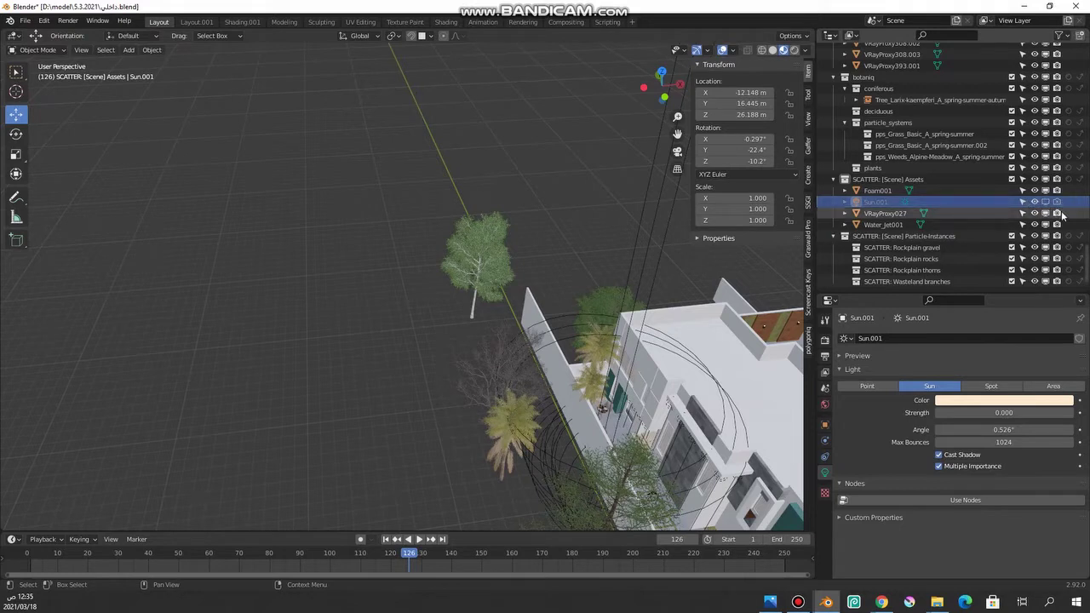
pyautogui.click(1046, 203)
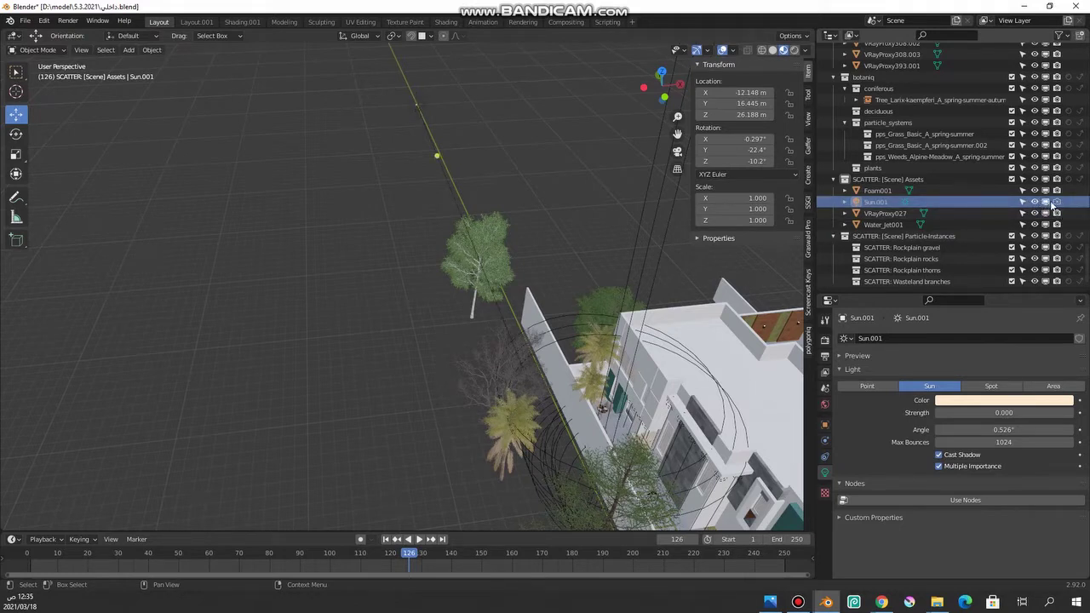
# Zoom in and orbit to look down into the courtyard
pyautogui.scroll(3, 953, 168)
pyautogui.scroll(2, 933, 102)
pyautogui.scroll(3, 911, 43)
pyautogui.scroll(3, 913, 38)
pyautogui.scroll(-5, 910, 111)
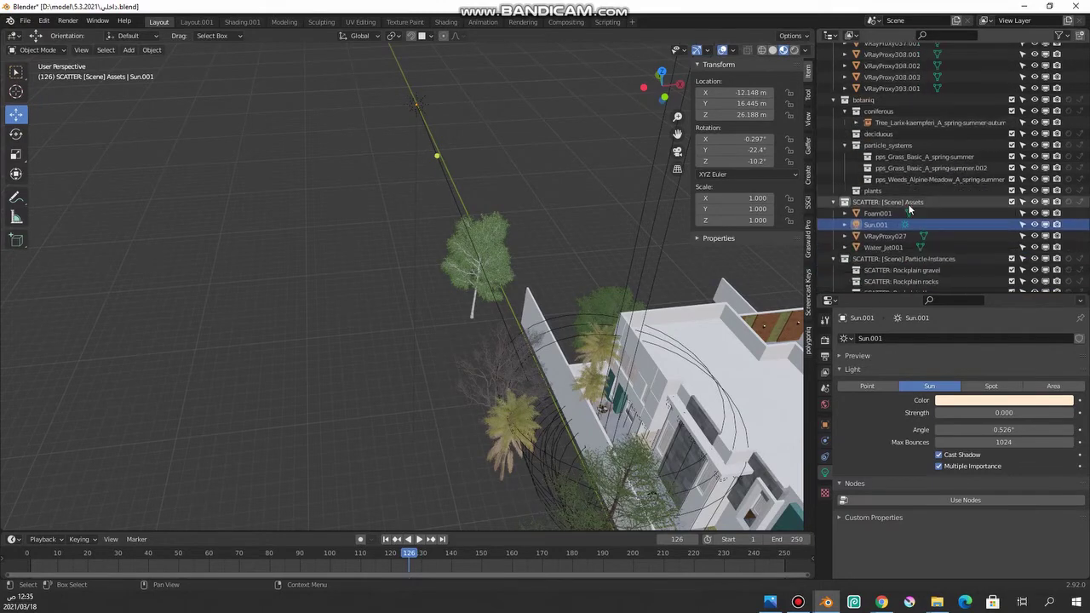
pyautogui.scroll(3, 511, 378)
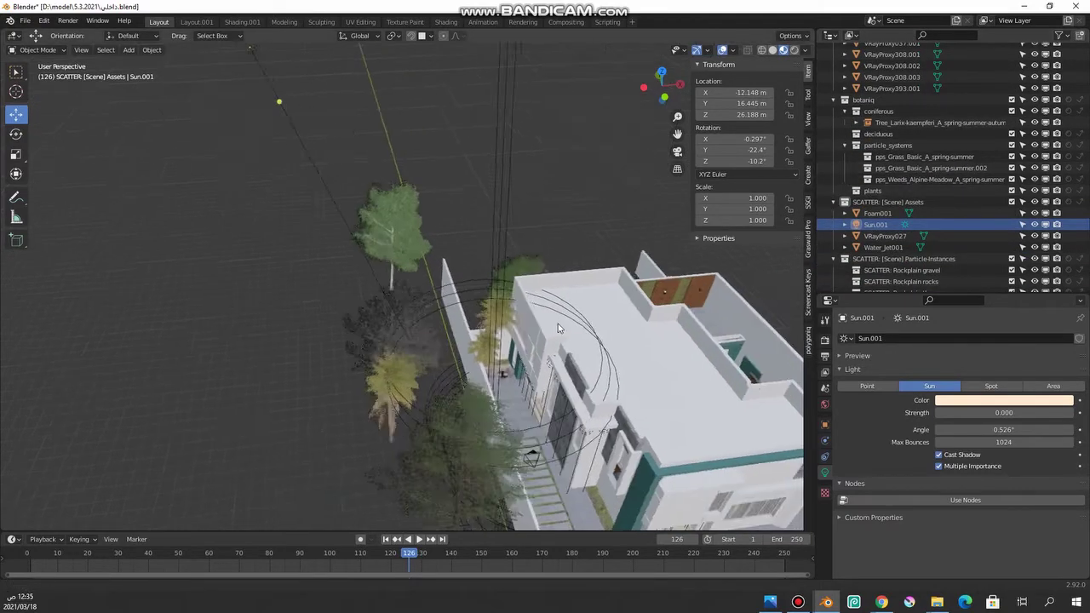
pyautogui.scroll(3, 390, 379)
pyautogui.scroll(3, 374, 400)
pyautogui.scroll(3, 358, 416)
pyautogui.moveTo(358, 416); pyautogui.dragTo(307, 396, button='middle')
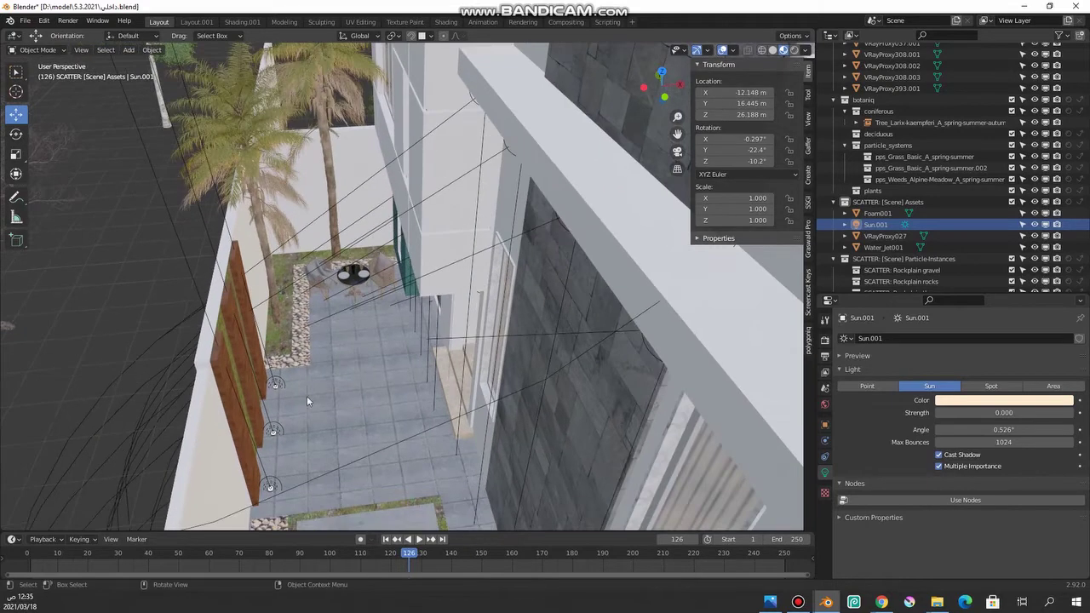
# Select the courtyard wall light Point.050 and exclude it from rendering
pyautogui.click(265, 410)
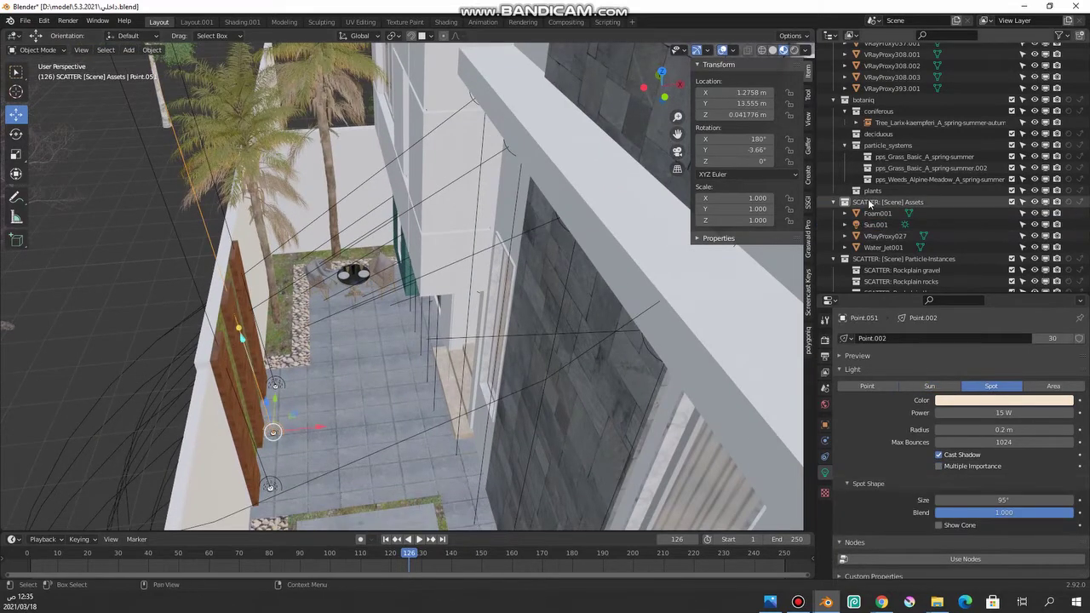
pyautogui.press('KP_Decimal')
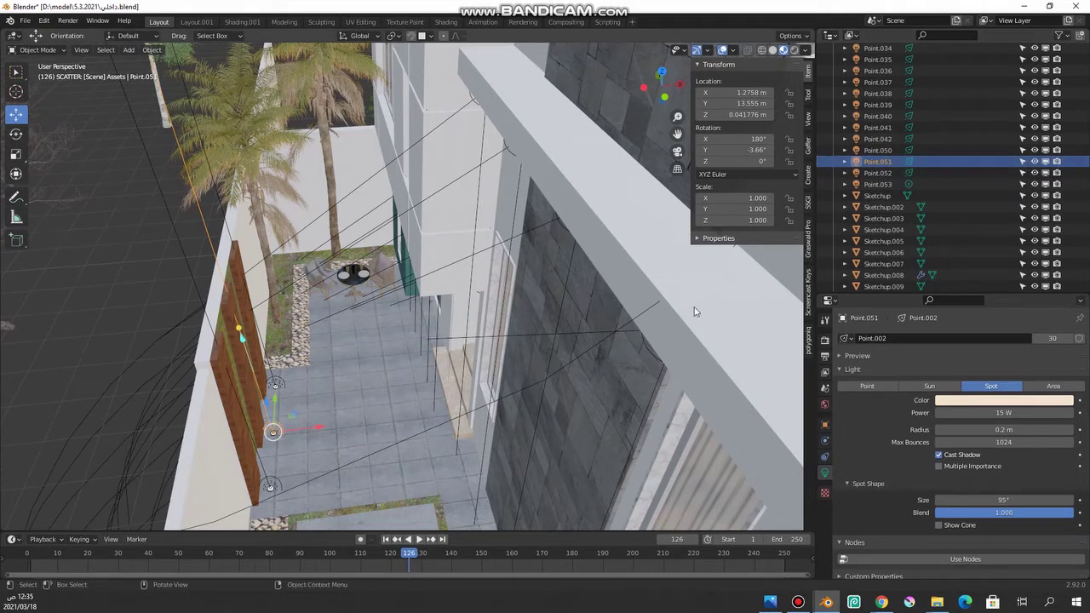
pyautogui.click(1047, 150)
pyautogui.click(1047, 150)
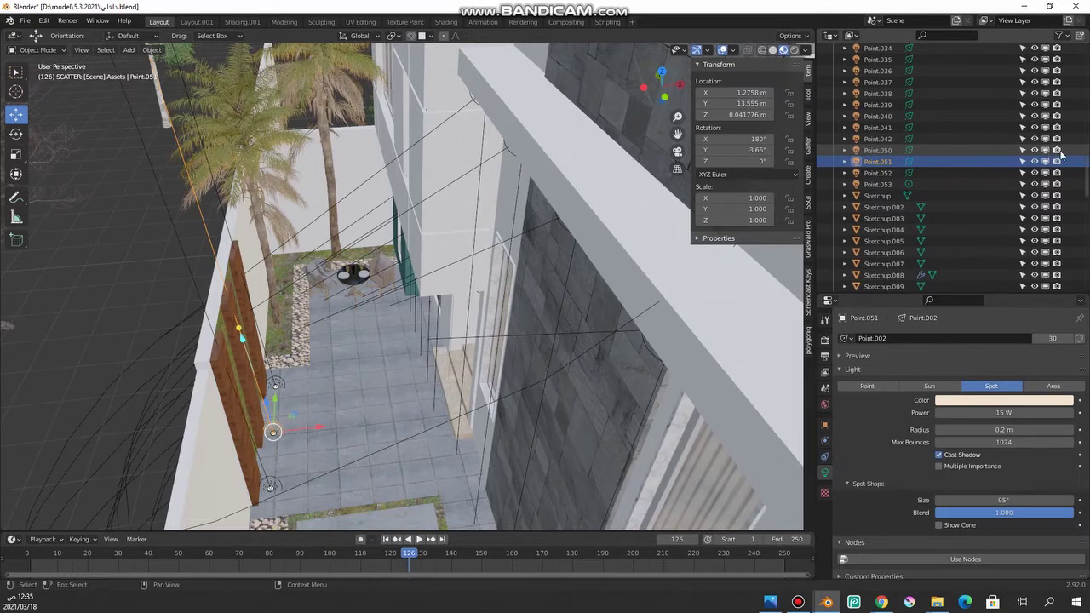
pyautogui.click(1057, 151)
# Select Sun.001, enlarge the Properties area, and show the World Sky Texture settings
pyautogui.scroll(5, 538, 272)
pyautogui.scroll(-5, 539, 272)
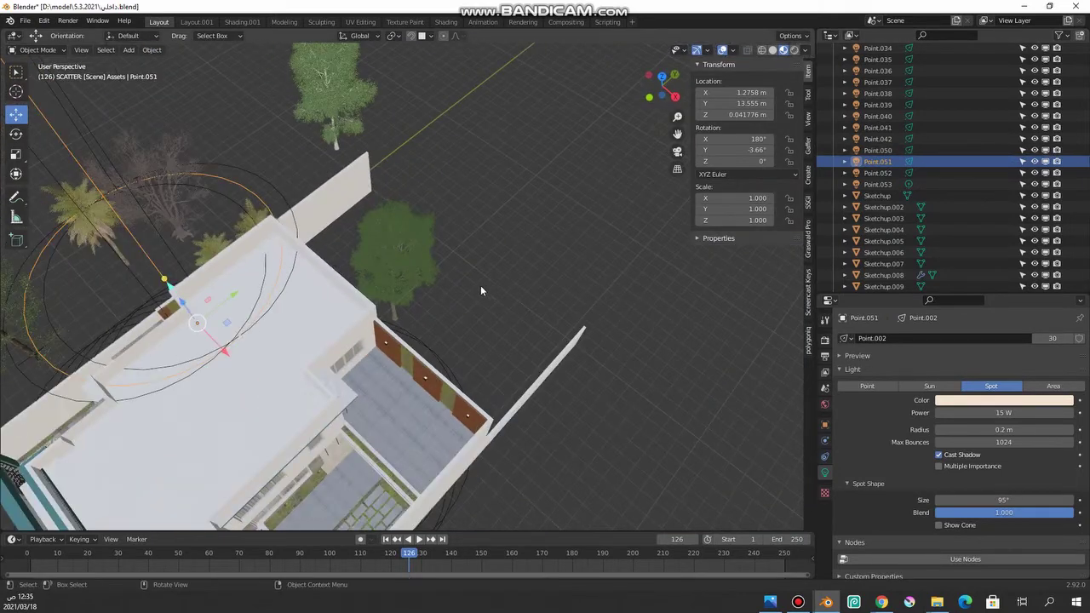
pyautogui.scroll(-3, 555, 286)
pyautogui.scroll(-2, 419, 163)
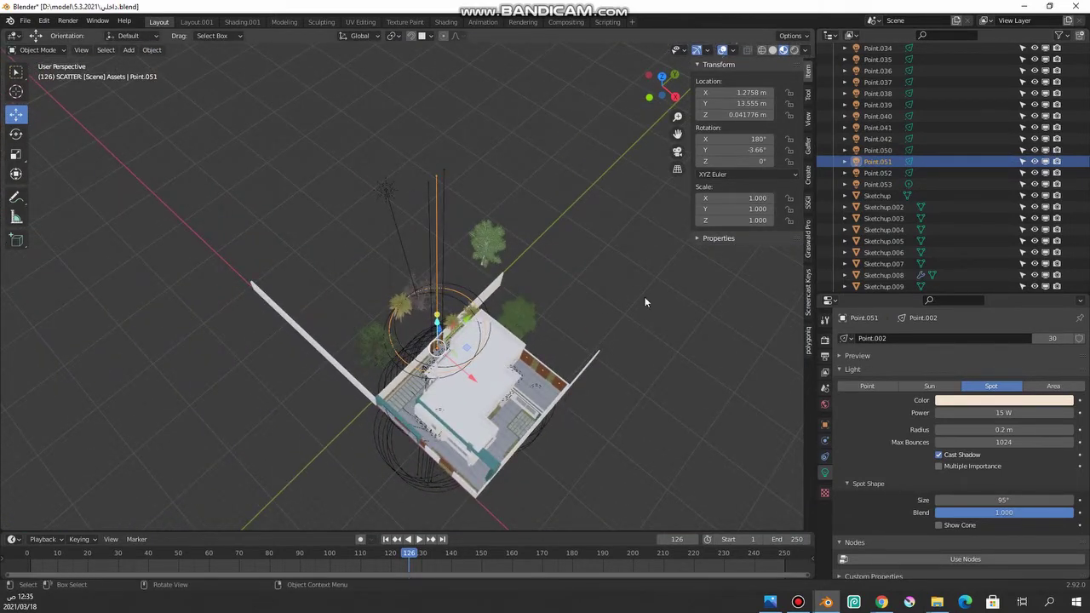
pyautogui.click(386, 189)
pyautogui.moveTo(385, 189)
pyautogui.mouseDown(button='middle')
pyautogui.moveTo(511, 315)
pyautogui.moveTo(462, 315)
pyautogui.mouseUp(button='middle')
pyautogui.scroll(3, 531, 328)
pyautogui.moveTo(903, 294); pyautogui.dragTo(908, 83)
pyautogui.click(824, 193)
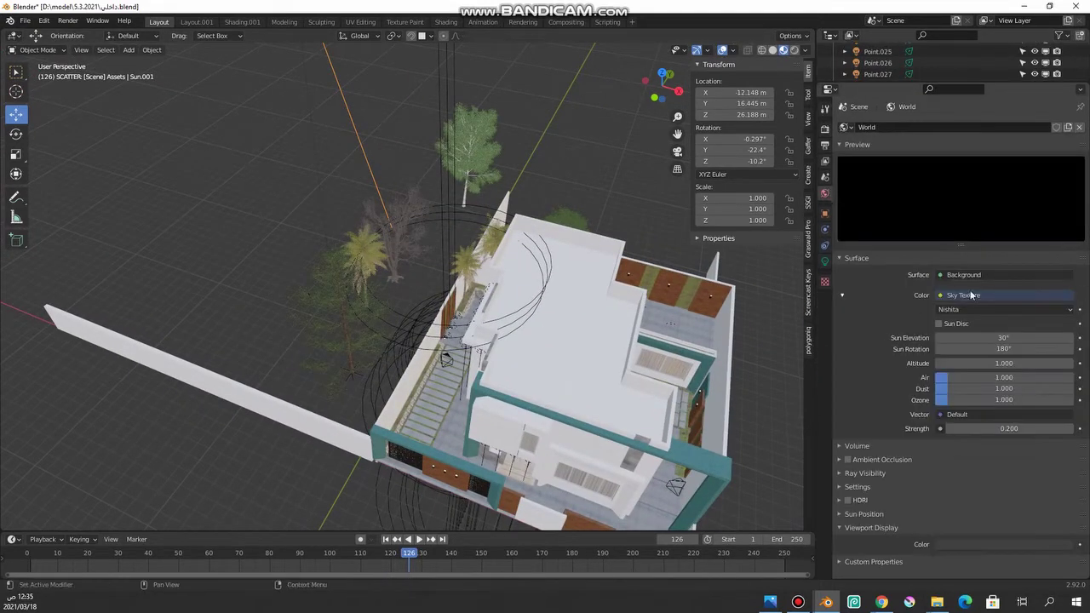
# Switch the world colour to an Environment Texture and view the camera fully rendered
pyautogui.click(942, 276)
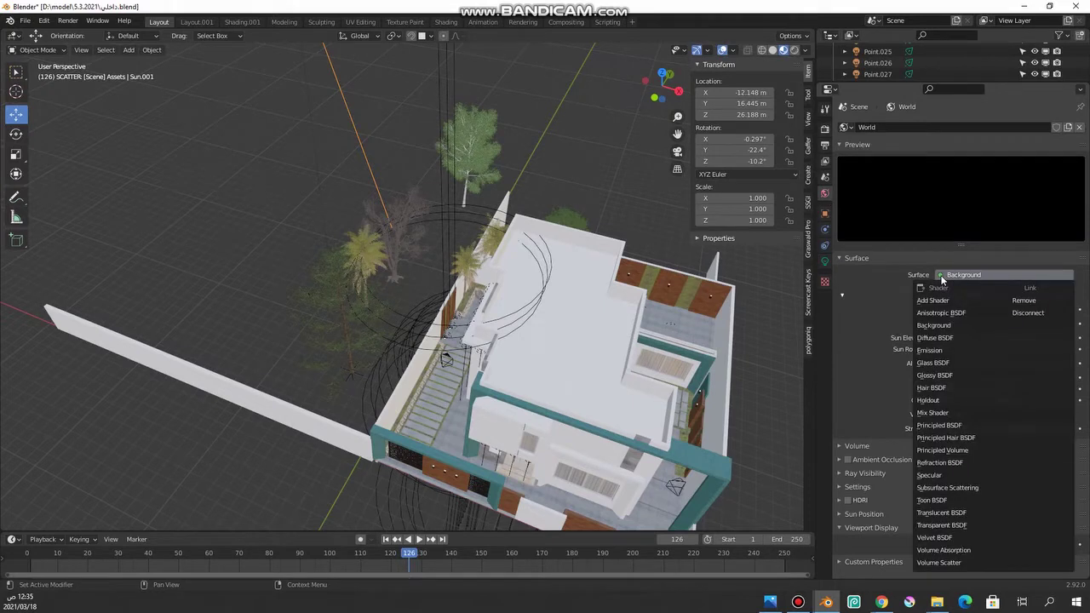
pyautogui.click(930, 324)
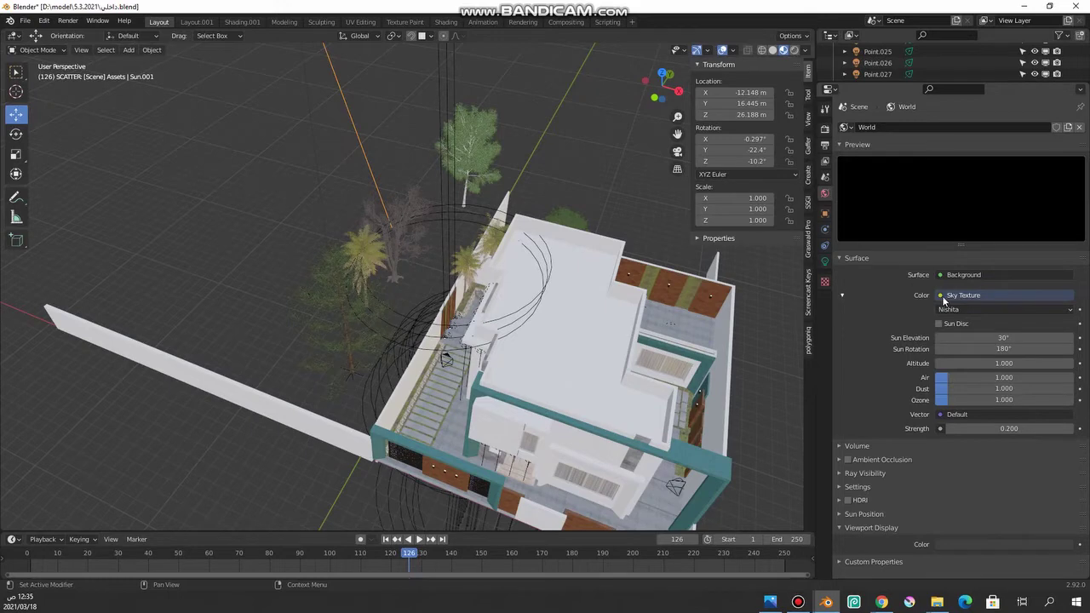
pyautogui.click(943, 296)
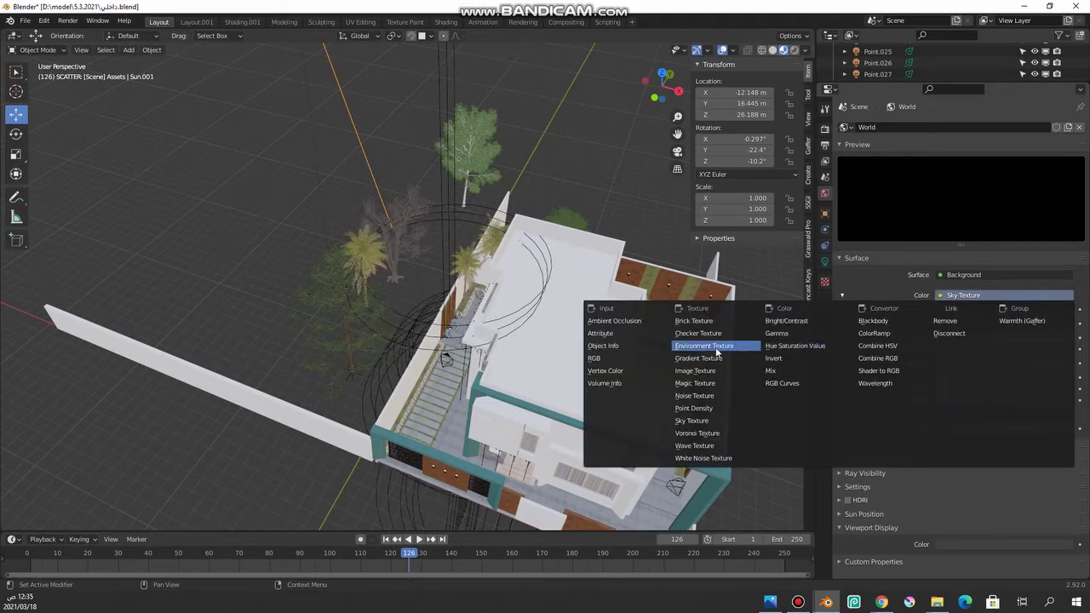
pyautogui.click(717, 352)
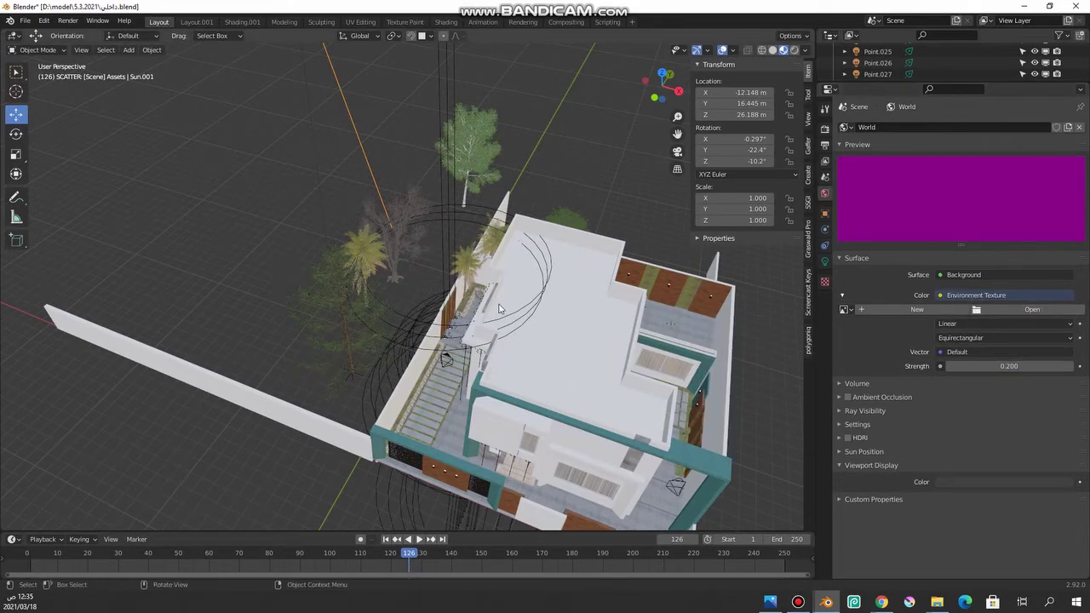
pyautogui.click(676, 151)
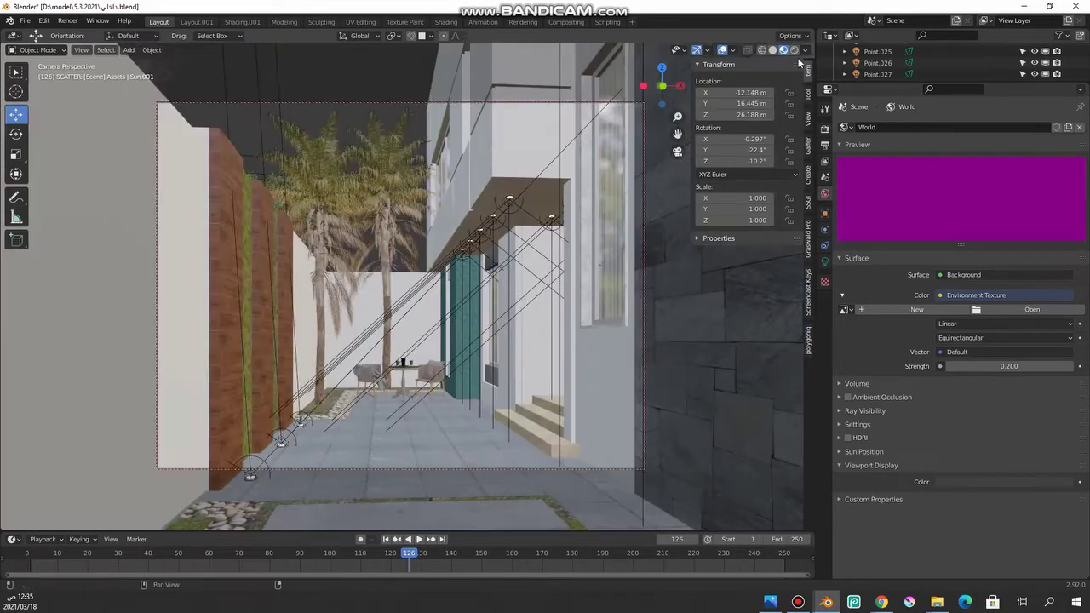
pyautogui.click(794, 50)
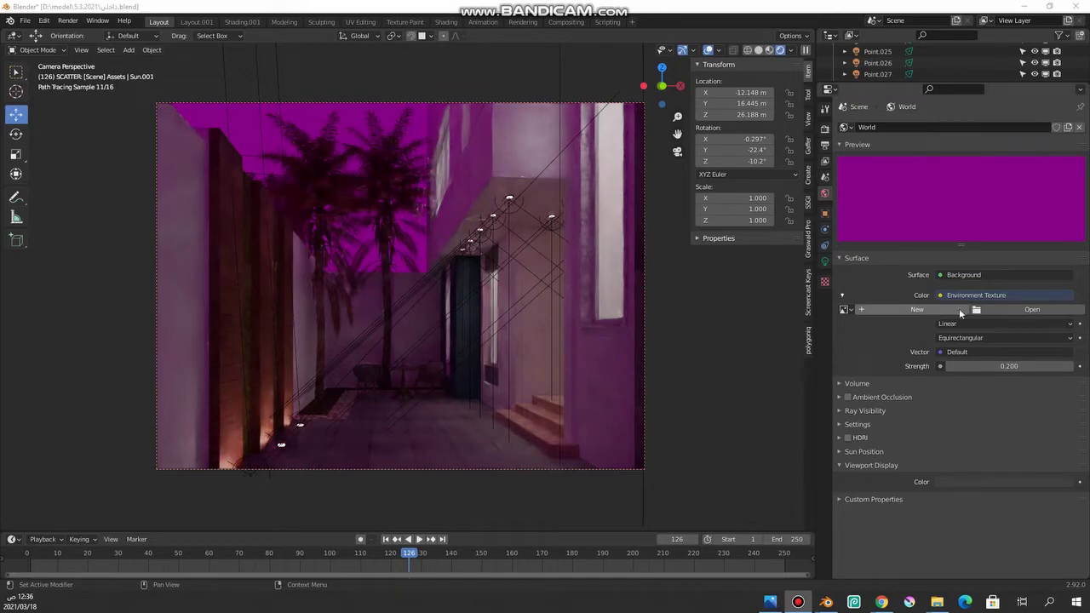
# Load 02_1.hdr from the sky HDR folder as the environment image
pyautogui.click(1024, 309)
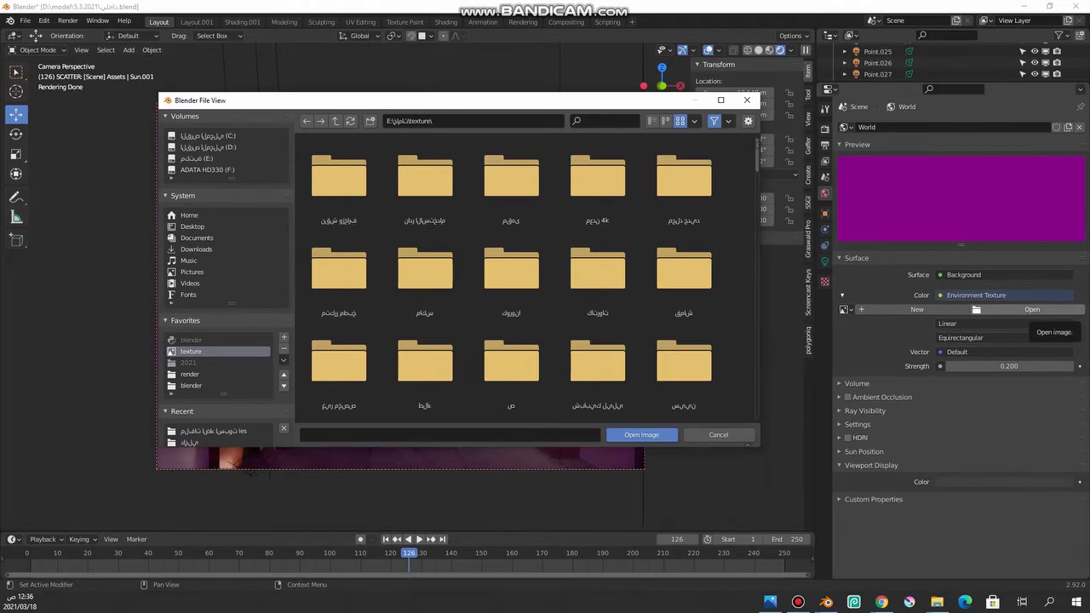
pyautogui.press('Escape')
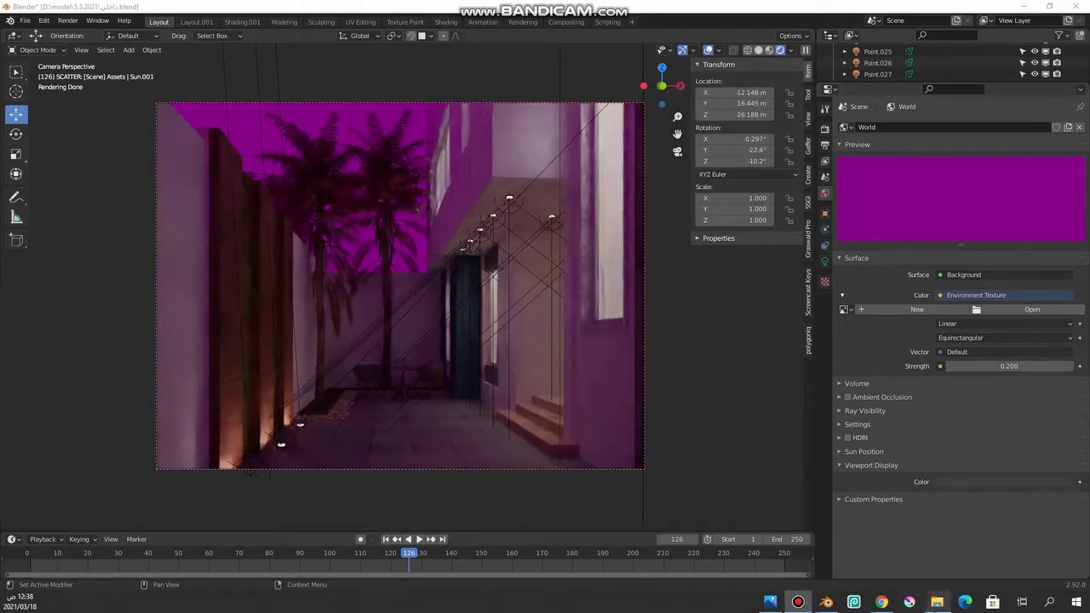
pyautogui.click(1032, 309)
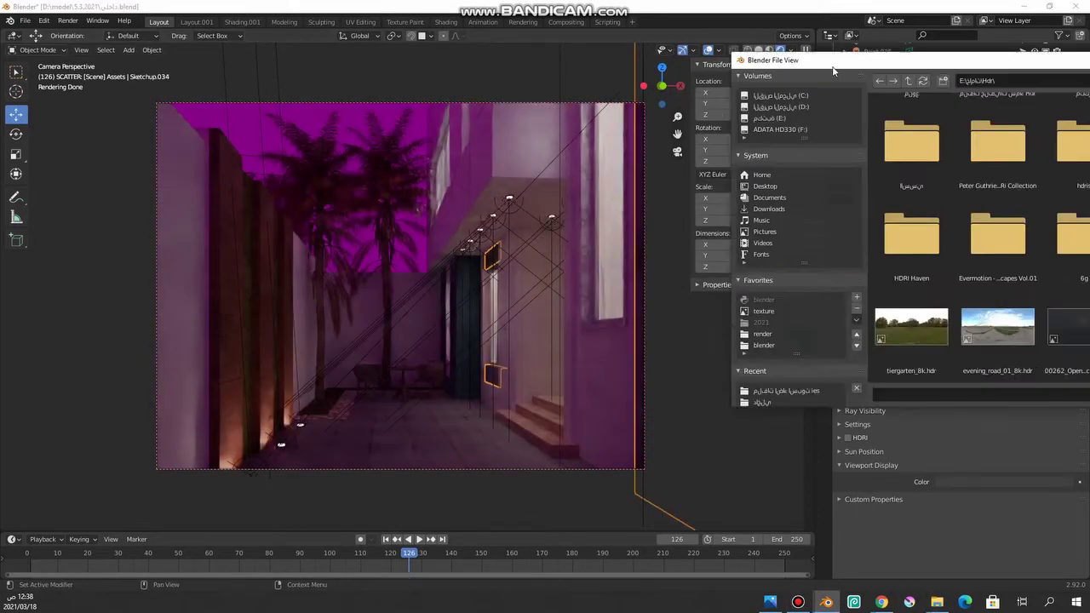
pyautogui.hotkey('ctrl', 'v')
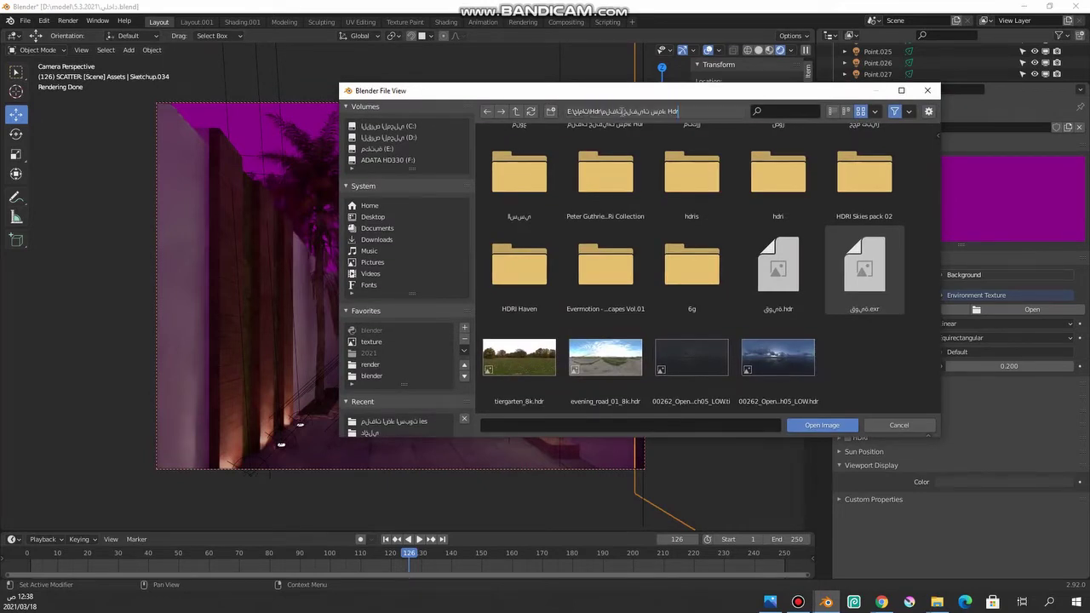
pyautogui.press('Return')
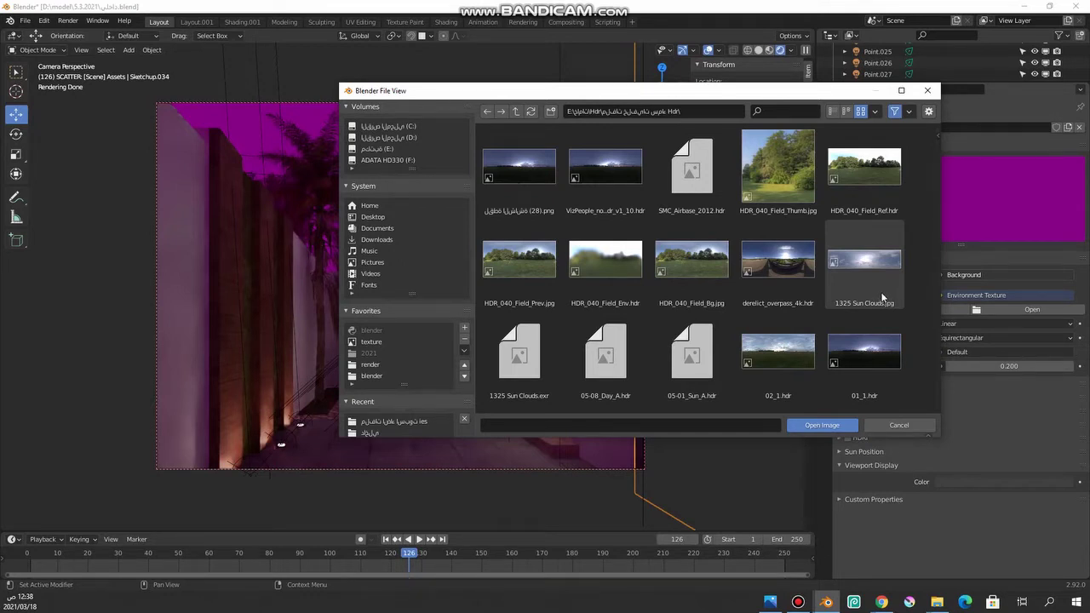
pyautogui.click(777, 359)
pyautogui.doubleClick(779, 362)
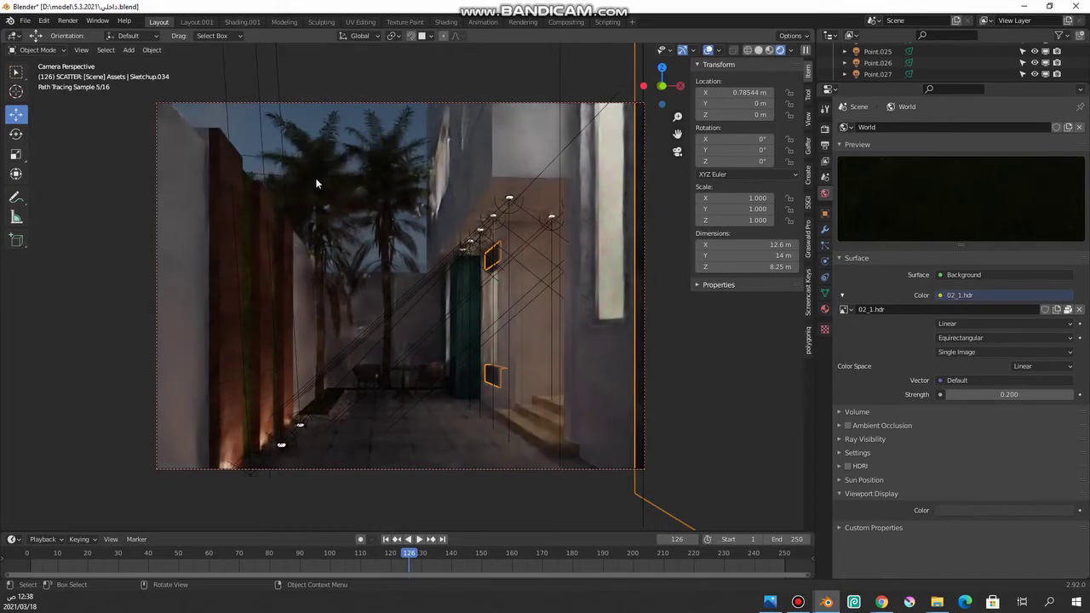
# Set the 02_1.hdr world's Strength value from 0.2 to 3.000
pyautogui.click(1005, 394)
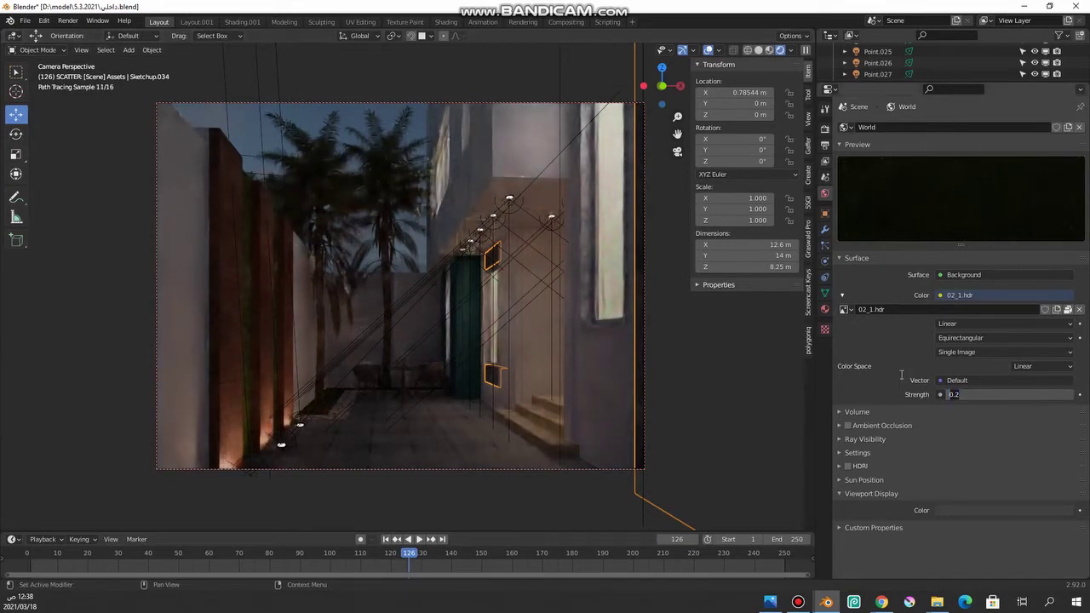
pyautogui.write('3')
pyautogui.press('Return')
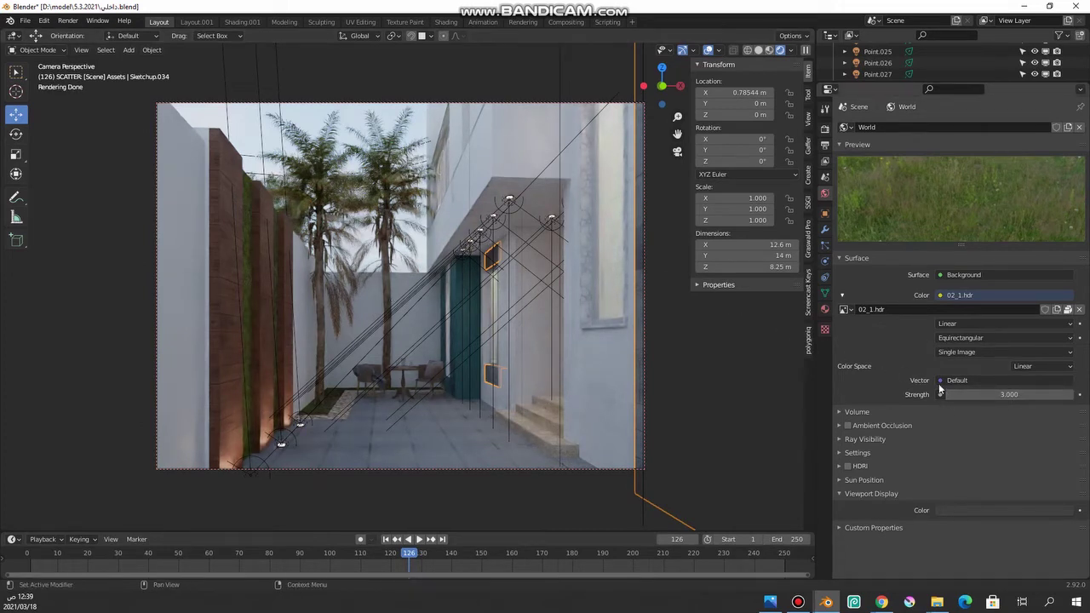
pyautogui.click(940, 380)
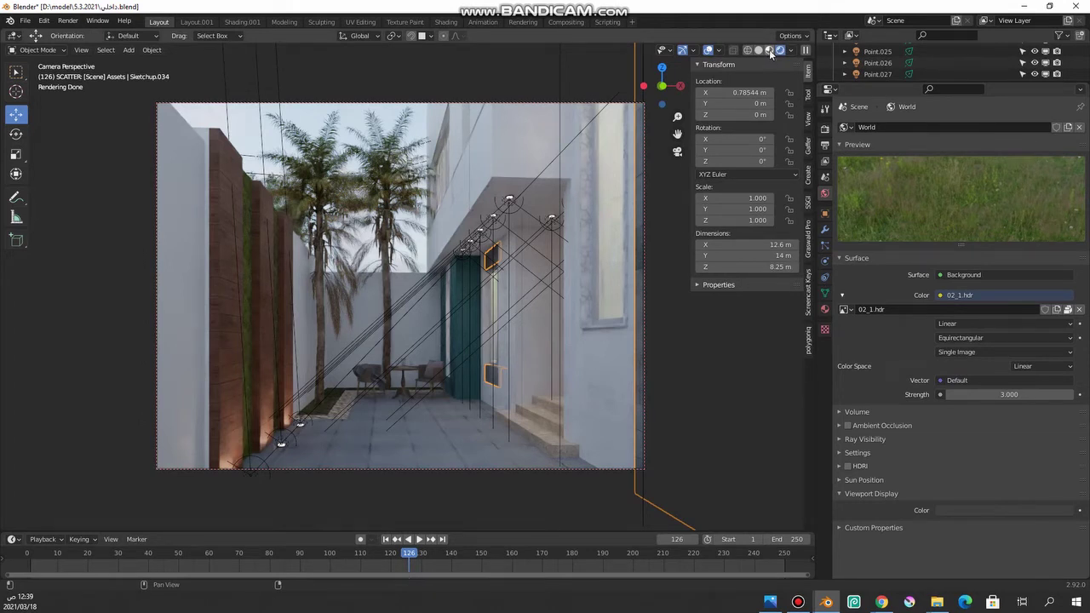
# Switch the camera view to Material Preview shading and zoom in on it
pyautogui.click(769, 50)
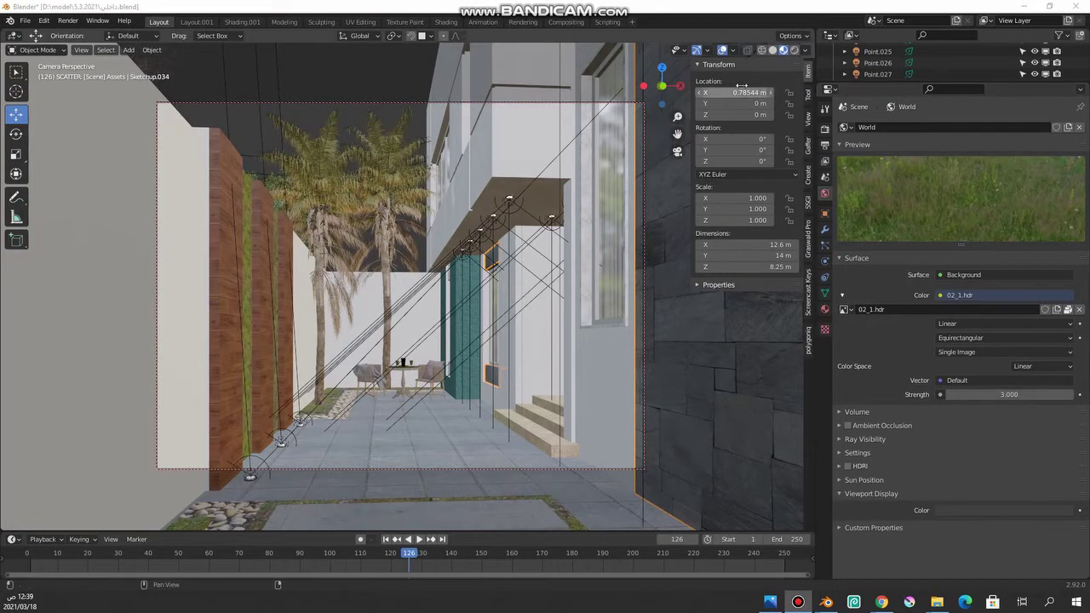
pyautogui.moveTo(678, 117); pyautogui.dragTo(677, 95)
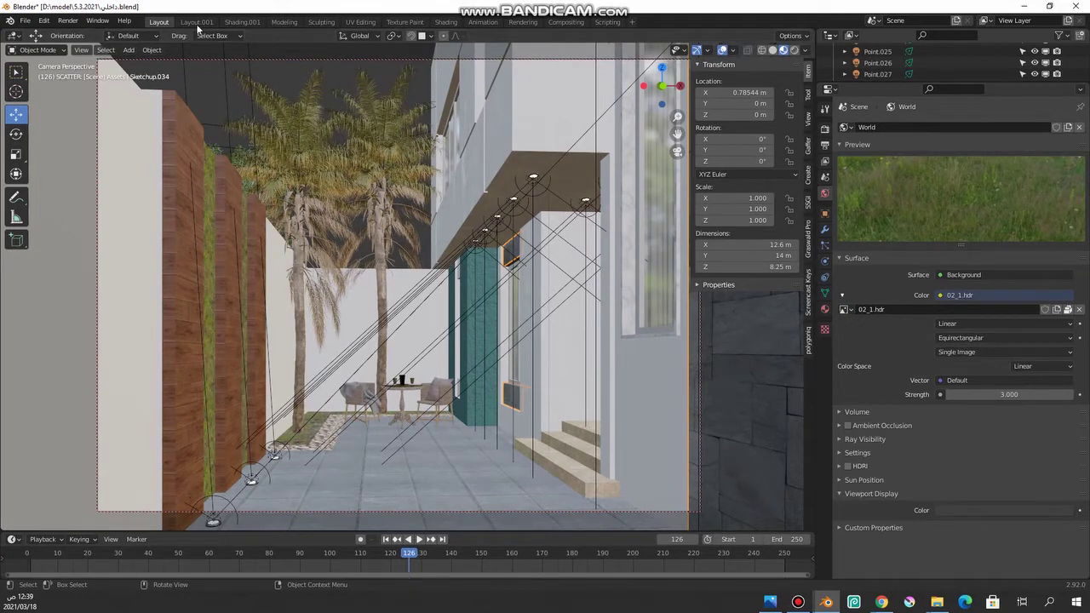
# In the Shading.001 workspace, frame an overview of the building and show the 02_1.hdr world settings
pyautogui.click(245, 22)
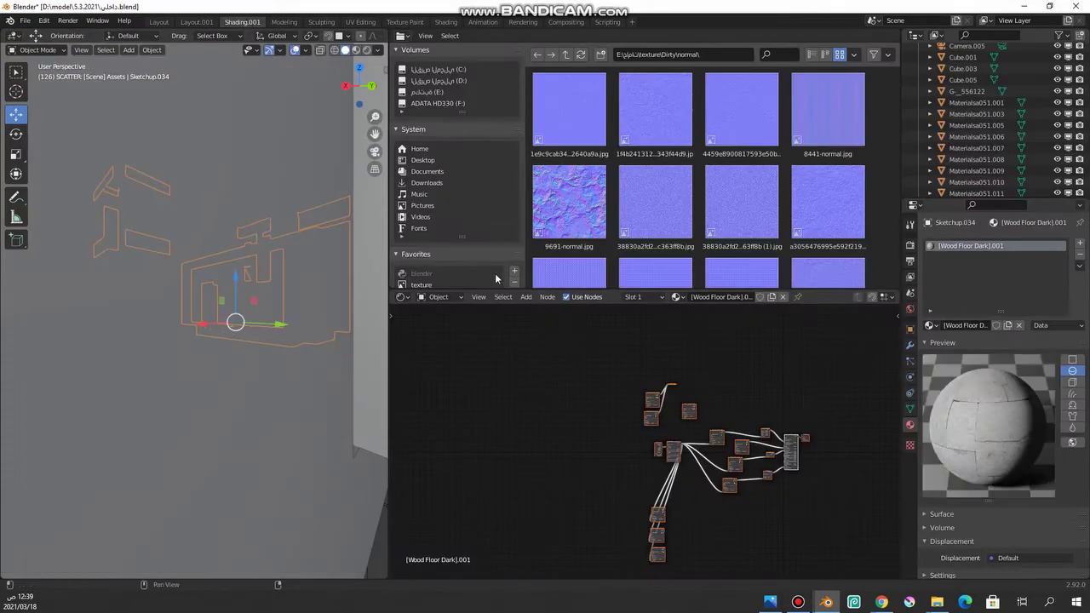
pyautogui.scroll(-1, 621, 422)
pyautogui.moveTo(270, 276); pyautogui.dragTo(242, 322, button='middle')
pyautogui.scroll(-3, 241, 323)
pyautogui.scroll(10, 247, 332)
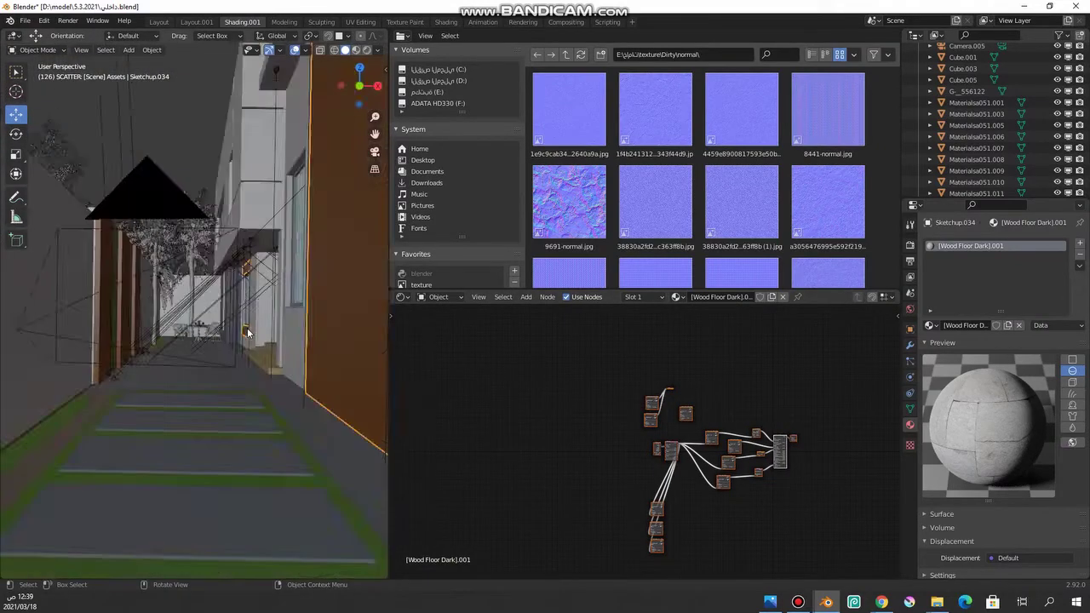
pyautogui.scroll(3, 247, 332)
pyautogui.moveTo(247, 332)
pyautogui.mouseDown(button='middle')
pyautogui.moveTo(272, 339)
pyautogui.moveTo(259, 315)
pyautogui.mouseUp(button='middle')
pyautogui.scroll(1, 272, 338)
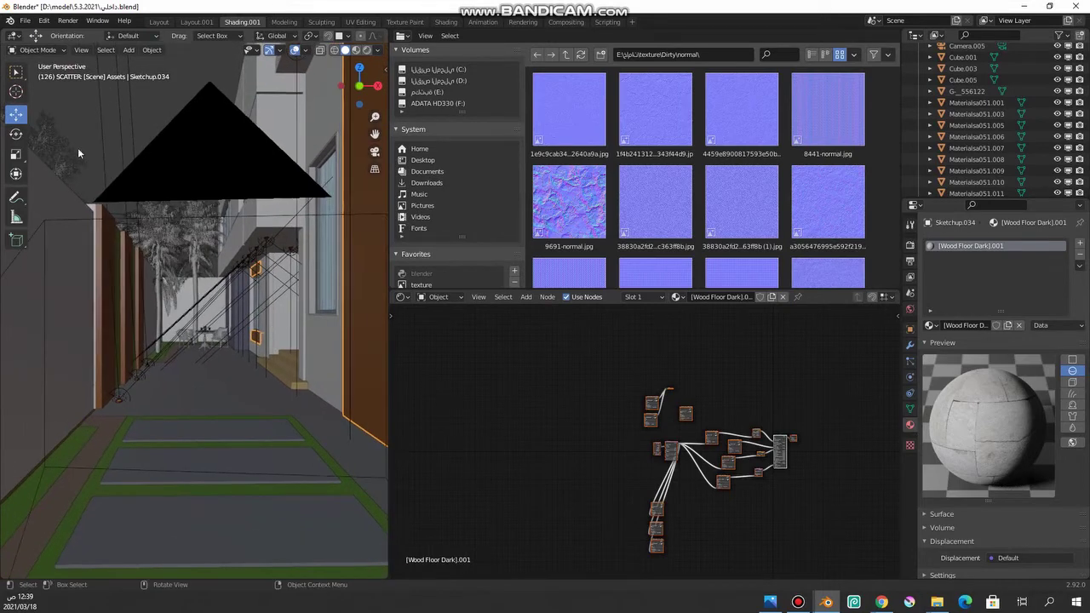
pyautogui.click(911, 311)
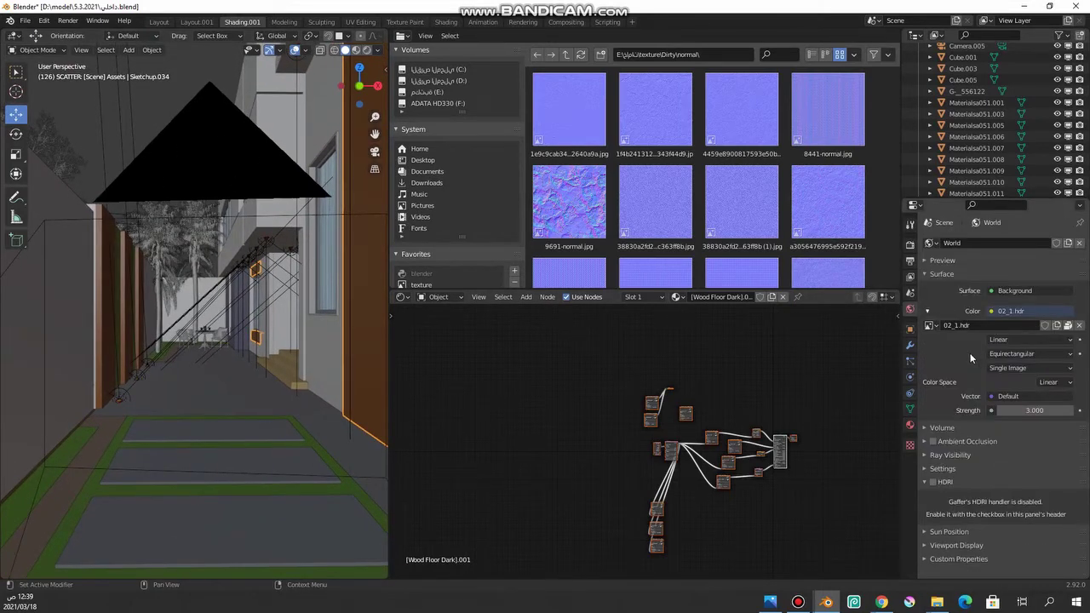
# Preview the courtyard in Rendered shading and switch the Shader Editor from Object to World
pyautogui.click(380, 51)
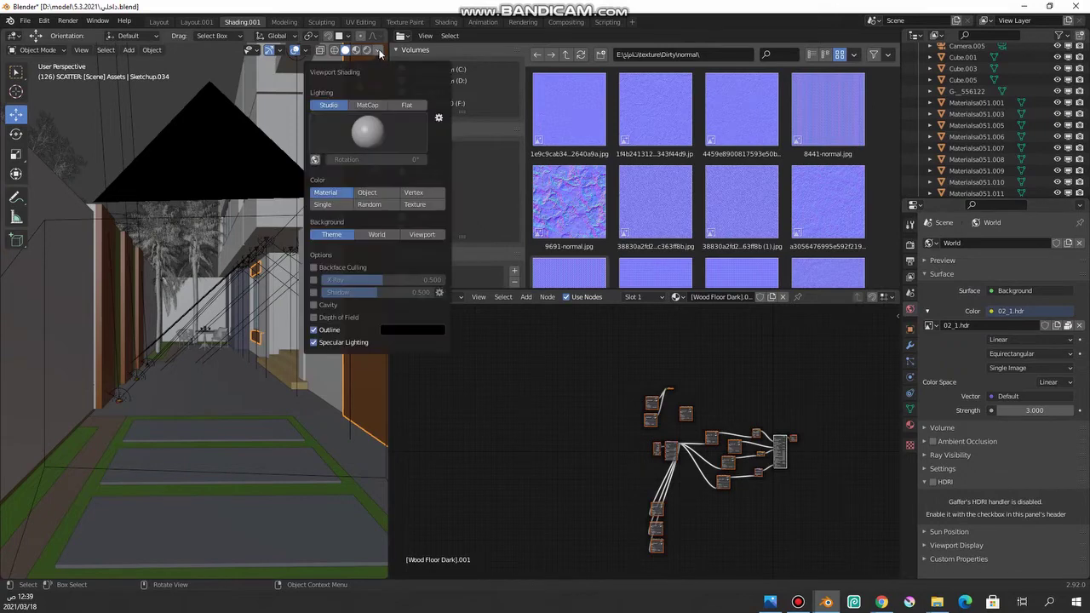
pyautogui.click(365, 50)
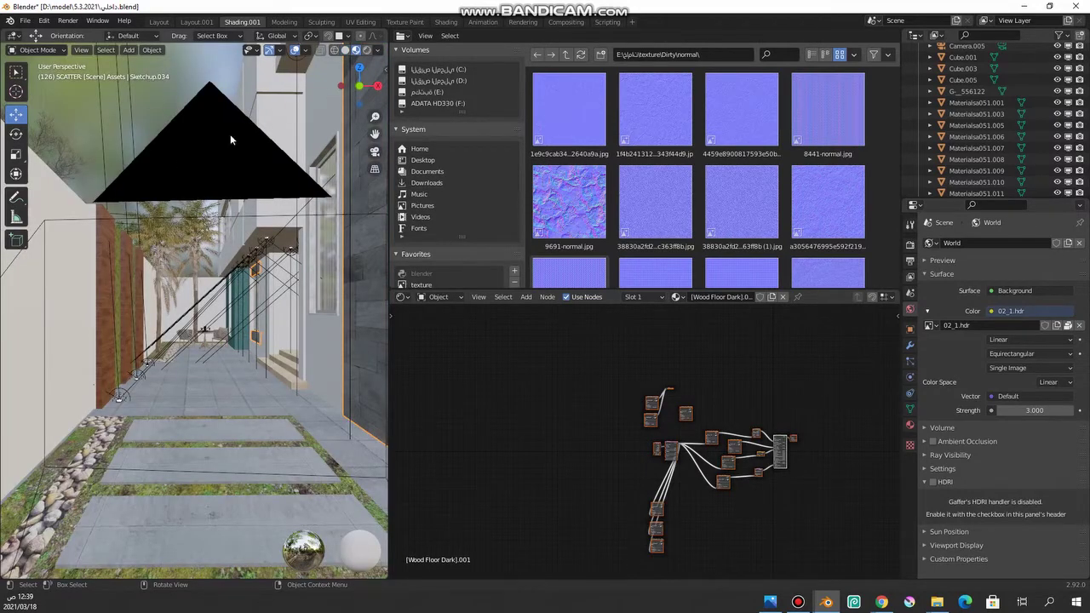
pyautogui.click(379, 49)
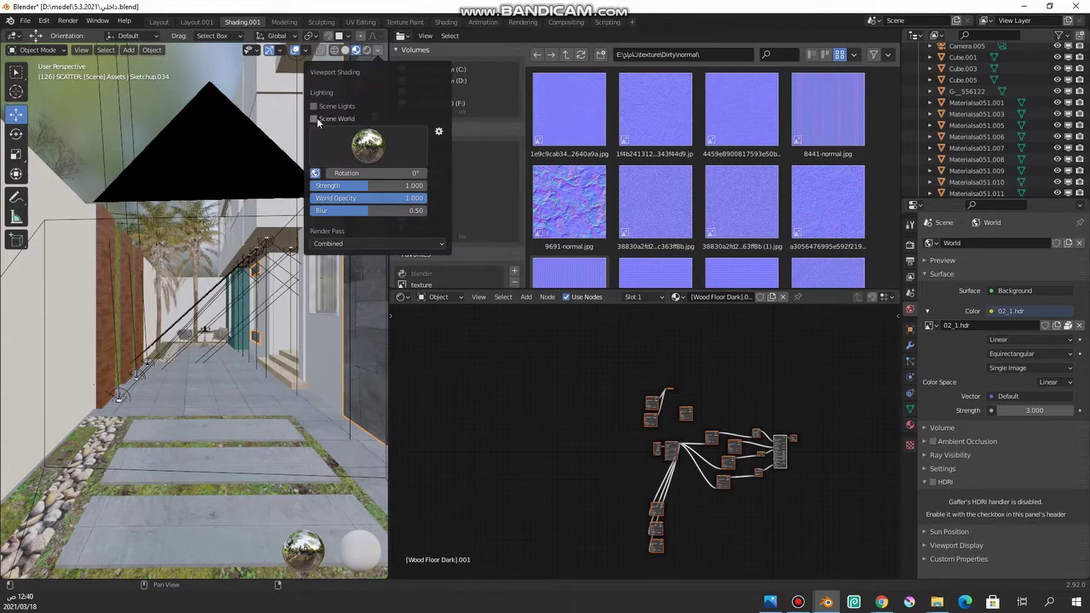
pyautogui.moveTo(281, 170)
pyautogui.mouseDown(button='middle')
pyautogui.moveTo(181, 248)
pyautogui.moveTo(317, 367)
pyautogui.moveTo(194, 166)
pyautogui.moveTo(242, 281)
pyautogui.moveTo(375, 358)
pyautogui.mouseUp(button='middle')
pyautogui.scroll(-1, 598, 415)
pyautogui.moveTo(599, 411); pyautogui.dragTo(603, 386, button='middle')
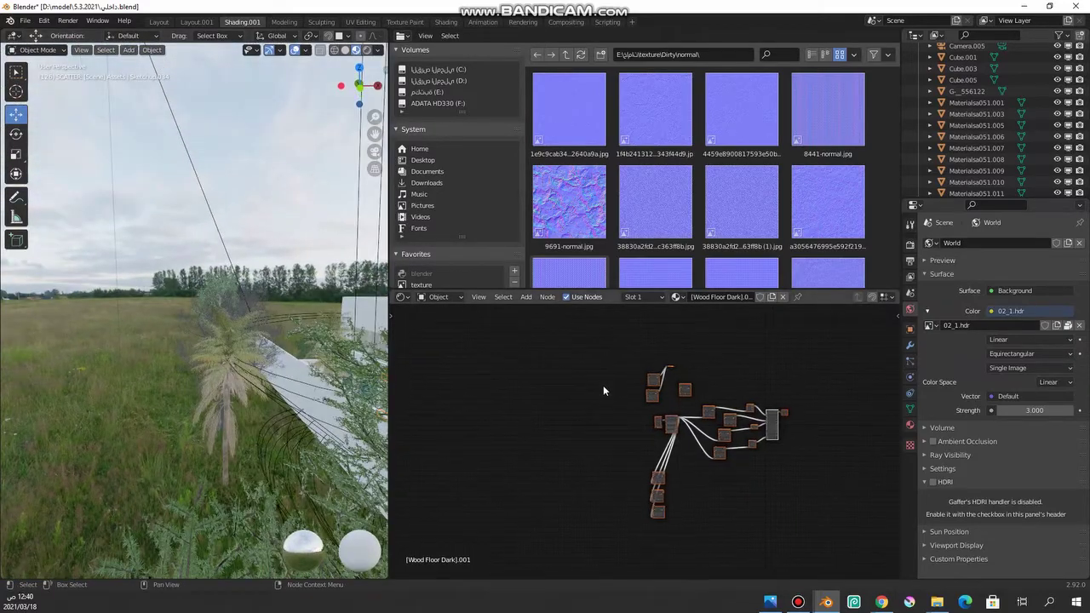
pyautogui.scroll(2, 578, 337)
pyautogui.scroll(2, 545, 375)
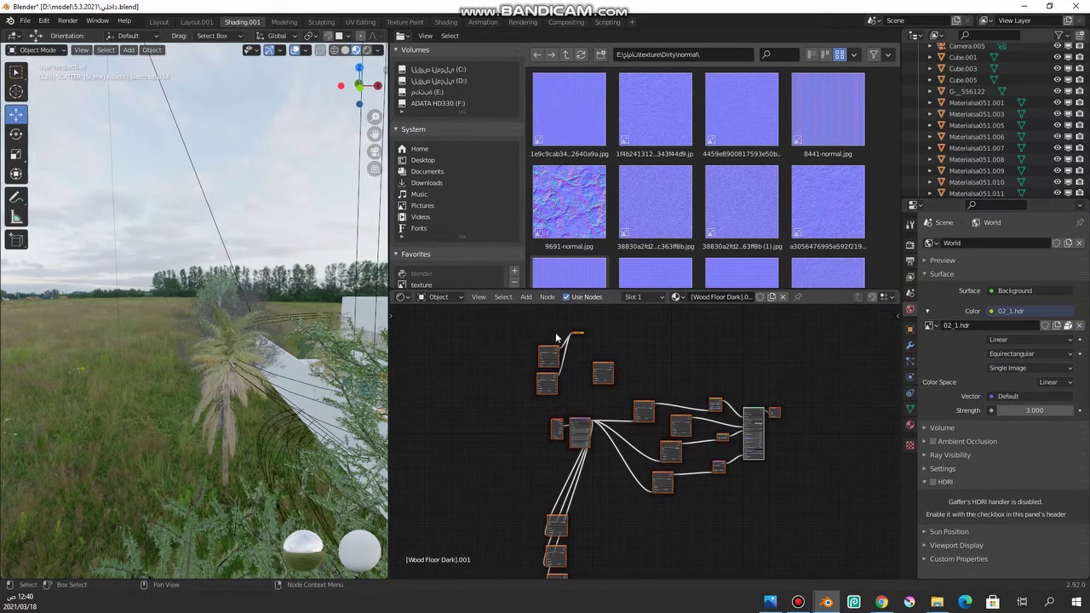
pyautogui.click(458, 297)
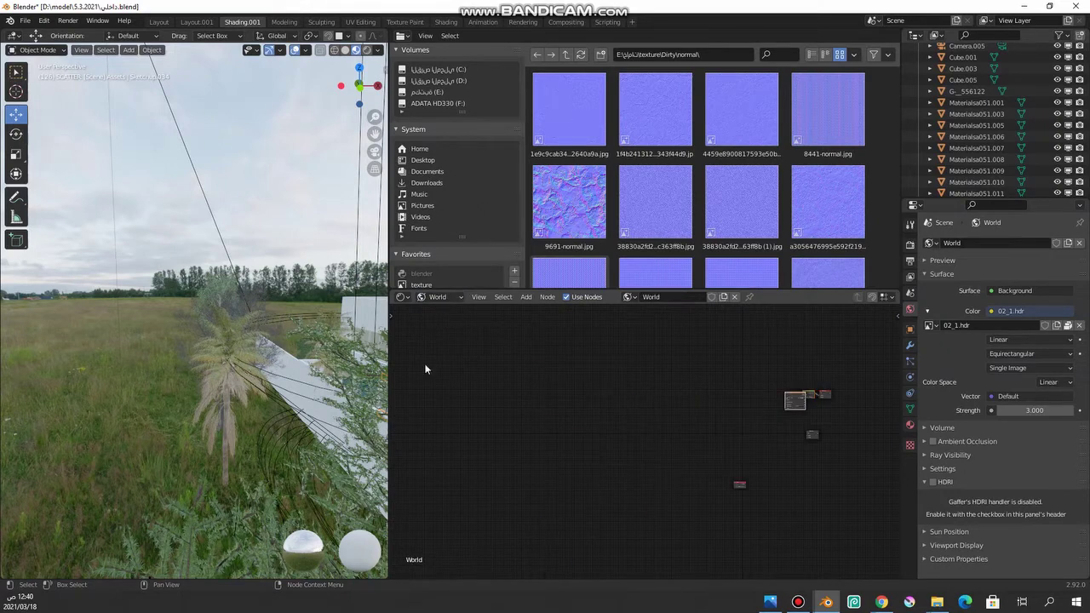
# Spread out the 02_1.hdr and Background nodes, then add Texture Coordinate and Mapping nodes with Ctrl+T
pyautogui.moveTo(784, 433); pyautogui.dragTo(689, 428, button='middle')
pyautogui.scroll(3, 748, 382)
pyautogui.scroll(2, 746, 379)
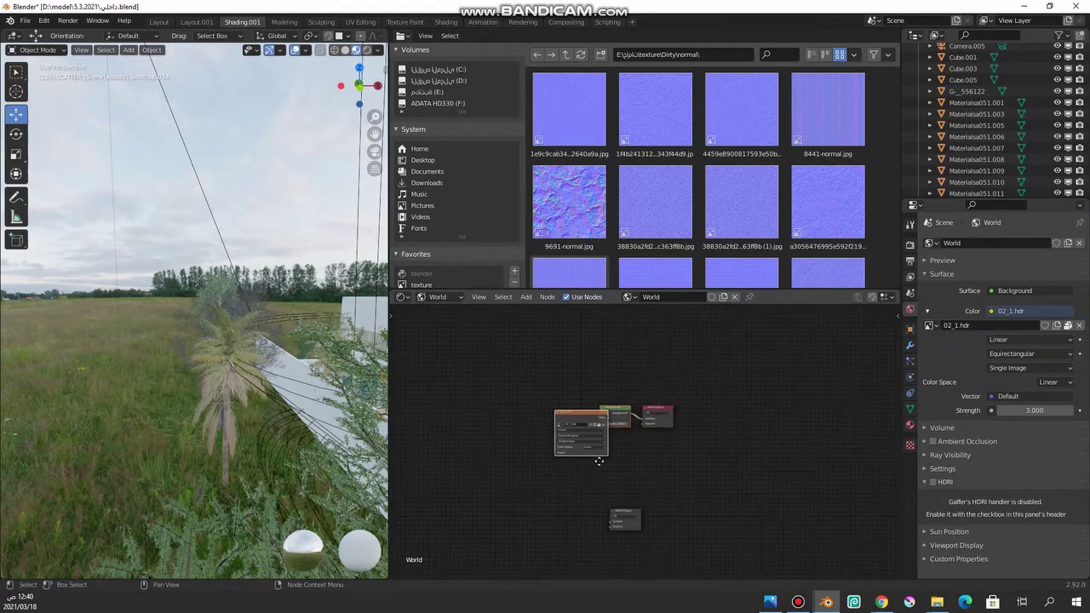
pyautogui.scroll(1, 682, 409)
pyautogui.scroll(3, 649, 424)
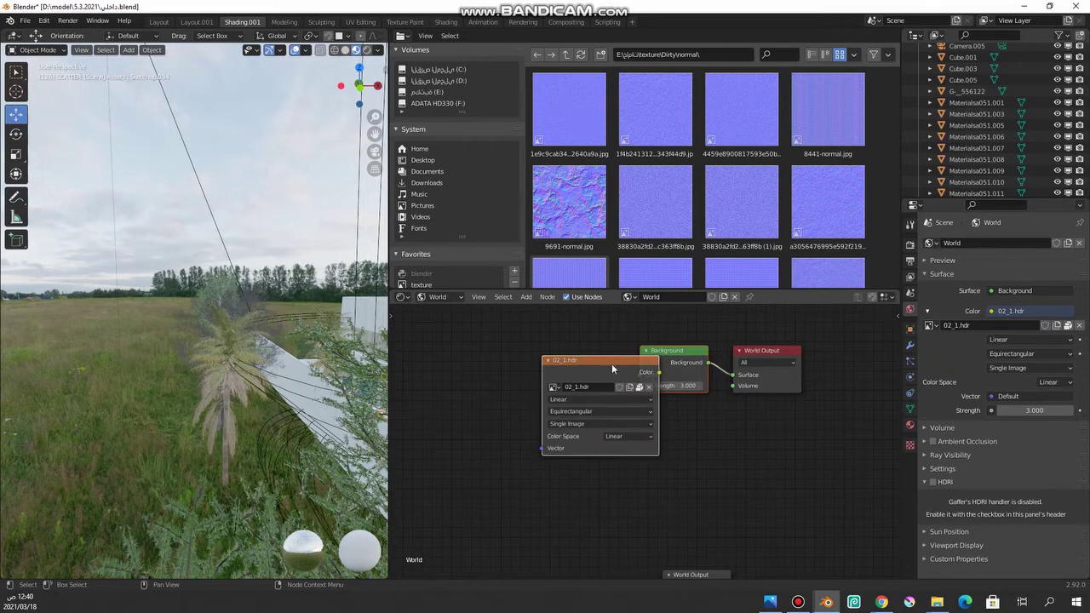
pyautogui.moveTo(611, 371); pyautogui.dragTo(503, 369)
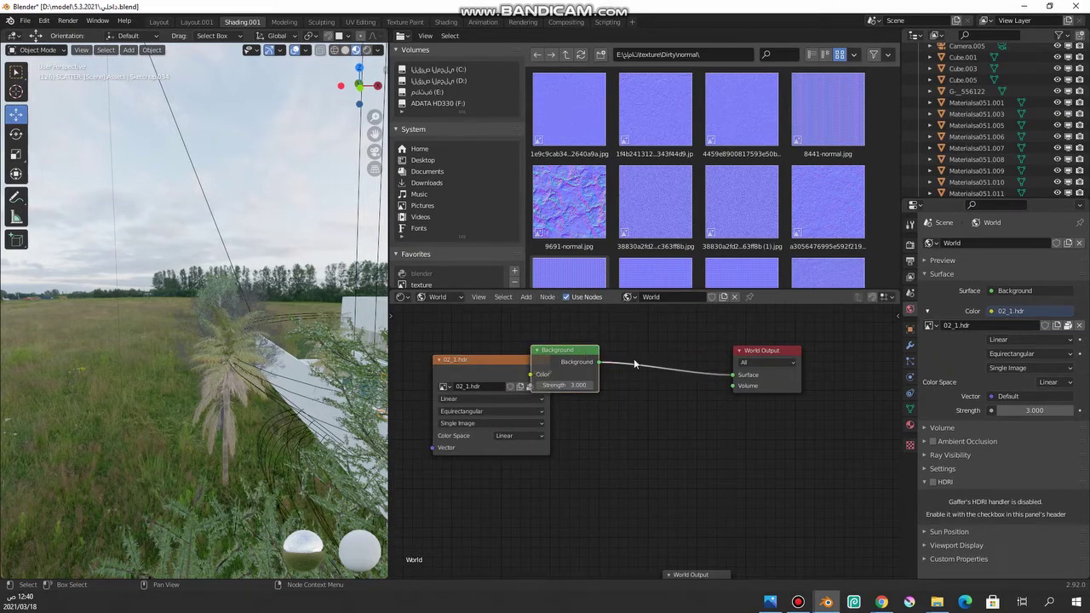
pyautogui.moveTo(610, 362); pyautogui.dragTo(691, 369)
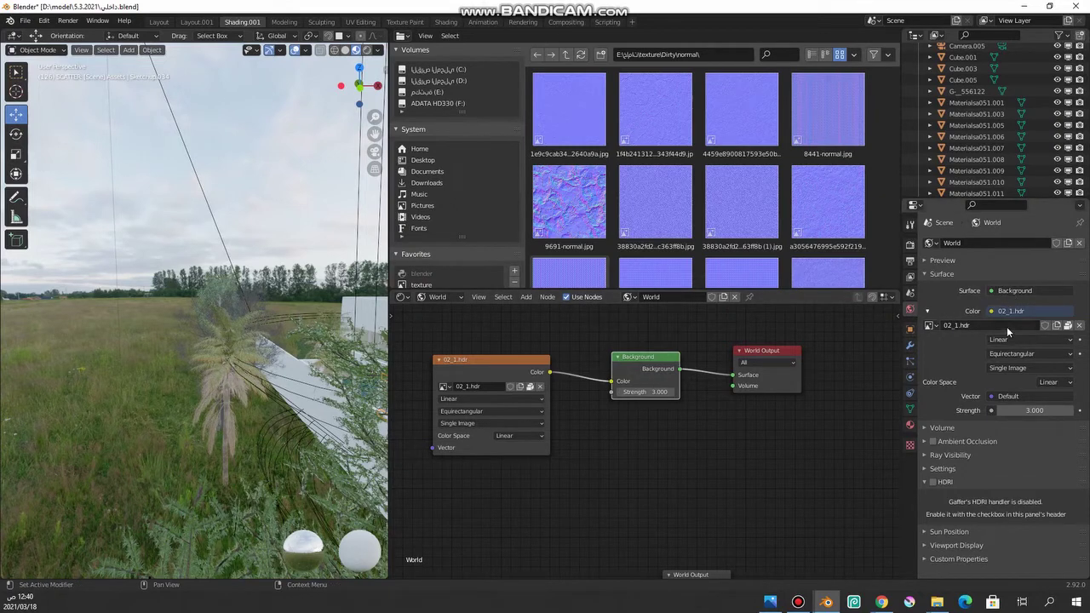
pyautogui.moveTo(467, 370); pyautogui.dragTo(693, 360, button='middle')
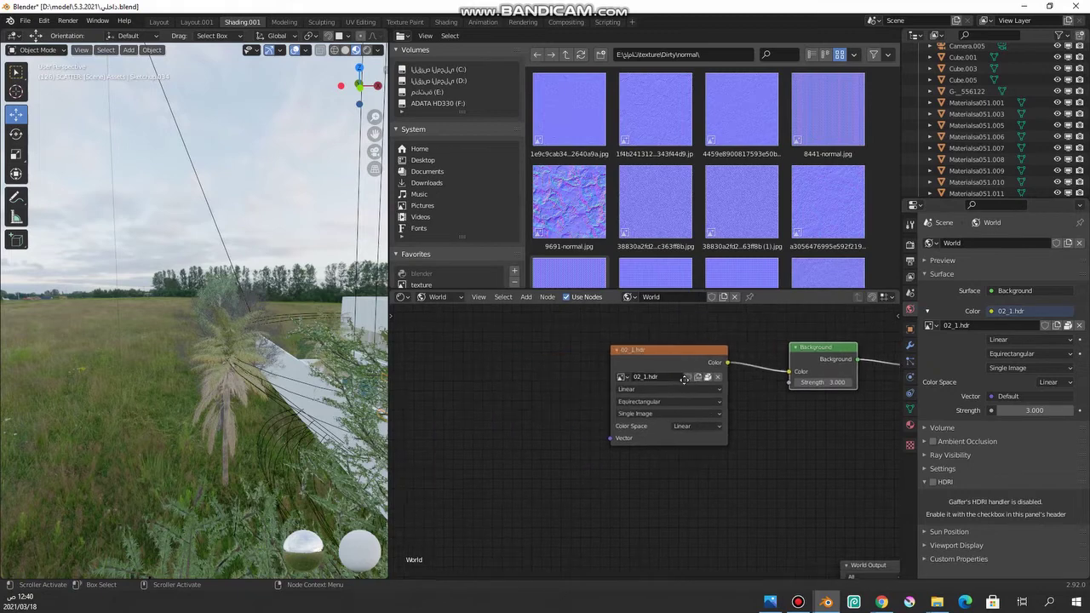
pyautogui.click(703, 353)
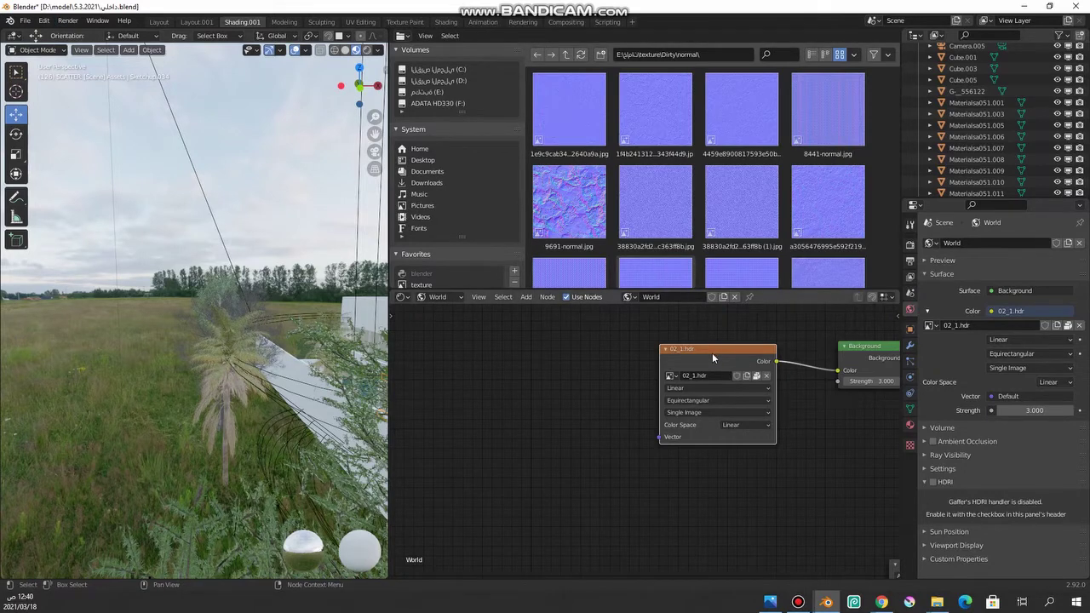
pyautogui.hotkey('ctrl', 't')
# Place the new Mapping nodes and set the HDRI Mapping Scale to 0.3, 0.5, 0.7
pyautogui.moveTo(675, 450); pyautogui.dragTo(747, 449, button='middle')
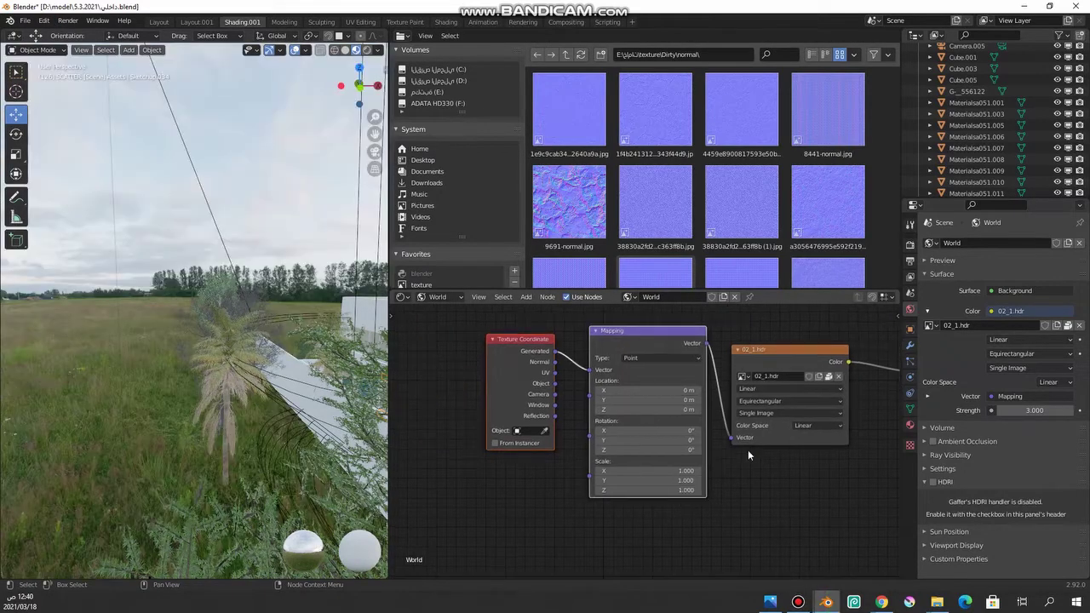
pyautogui.scroll(1, 723, 477)
pyautogui.scroll(1, 695, 503)
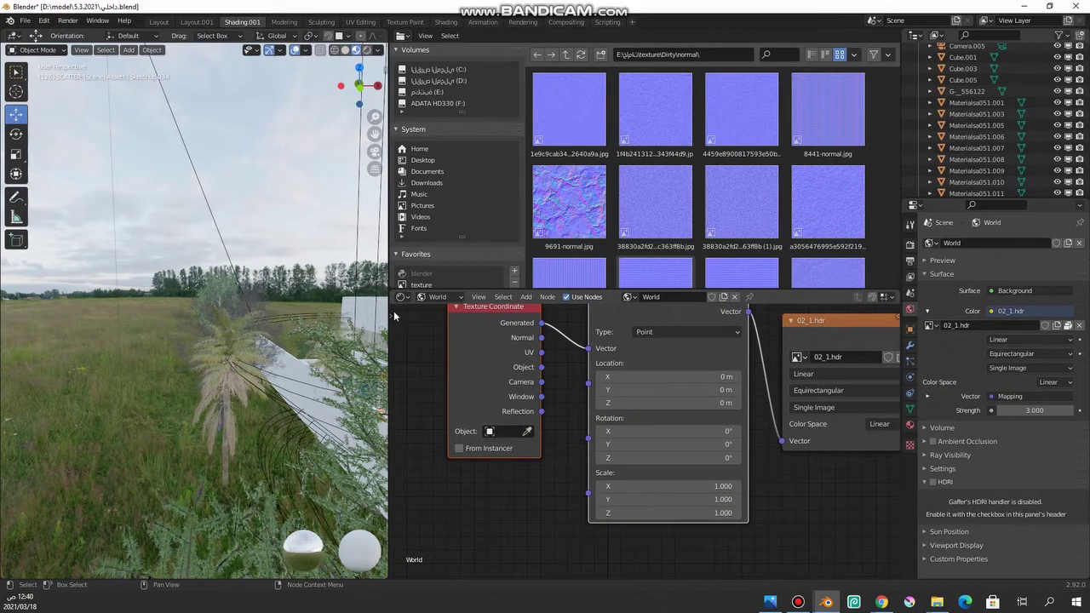
pyautogui.moveTo(390, 315); pyautogui.dragTo(412, 317)
pyautogui.click(681, 512)
pyautogui.write('0.3')
pyautogui.press('Return')
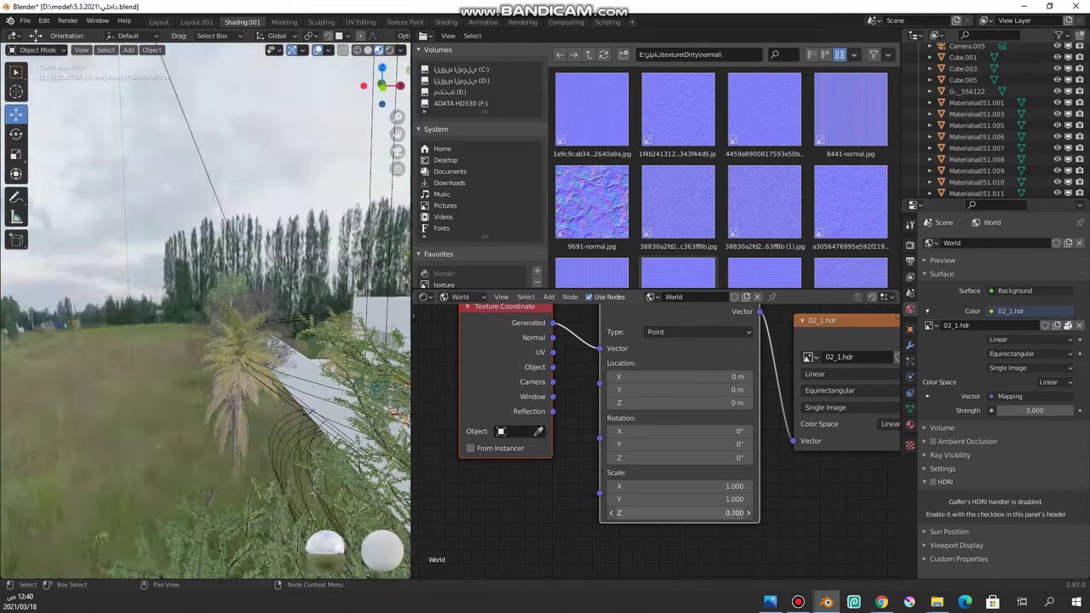
pyautogui.moveTo(681, 513)
pyautogui.mouseDown()
pyautogui.moveTo(715, 513)
pyautogui.moveTo(733, 499)
pyautogui.moveTo(681, 499)
pyautogui.moveTo(732, 486)
pyautogui.moveTo(681, 487)
pyautogui.moveTo(749, 457)
pyautogui.mouseUp()
# Rotate the HDRI to 147° on Z, checking it through the camera in rendered preview
pyautogui.press('KP_0')
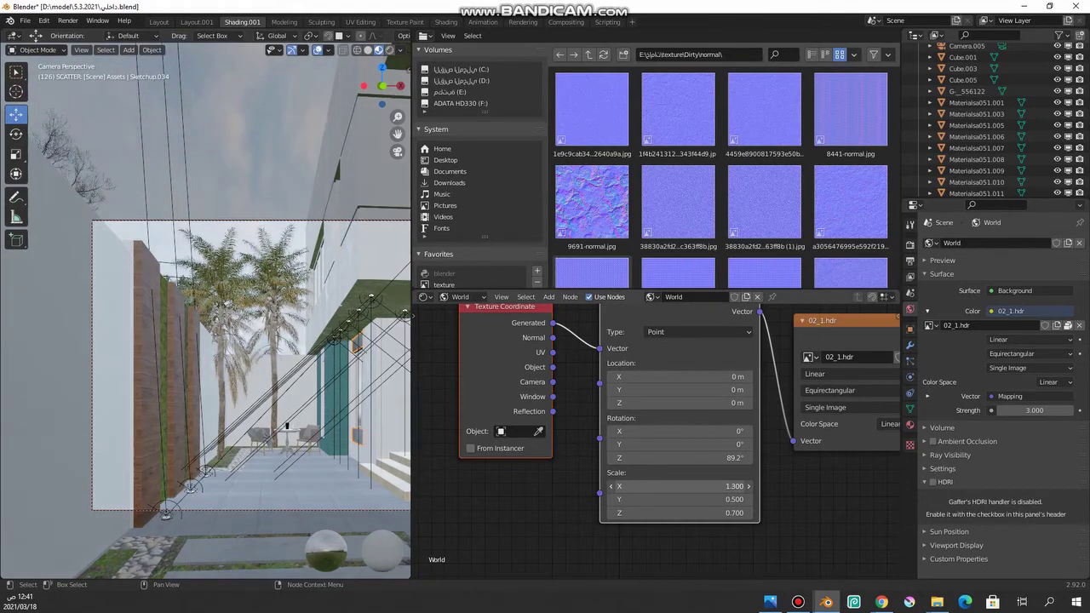
pyautogui.click(681, 457)
pyautogui.write('101')
pyautogui.press('Return')
pyautogui.moveTo(681, 458); pyautogui.dragTo(715, 457)
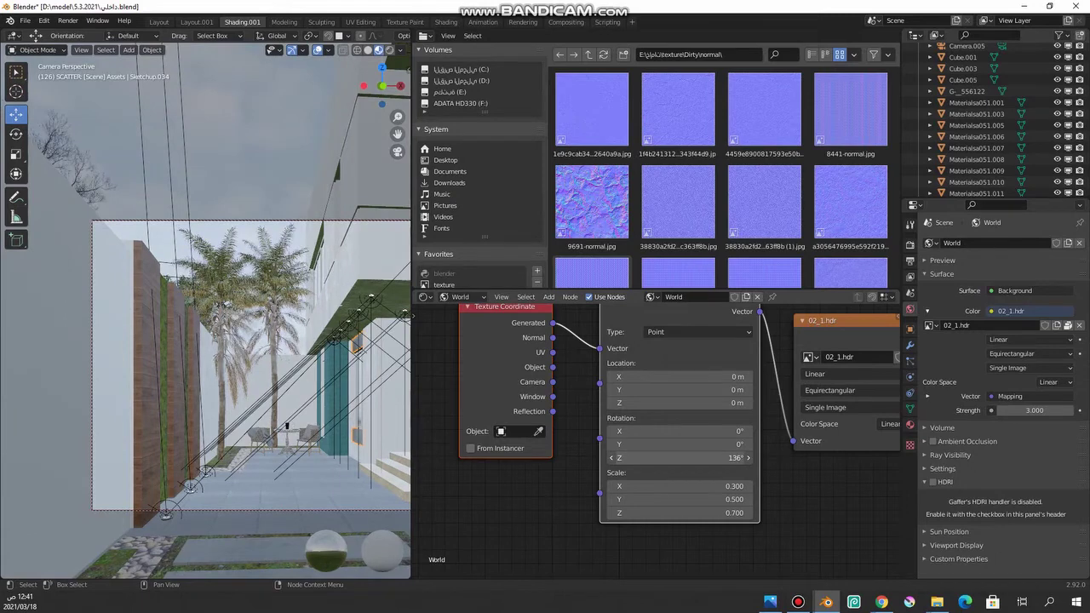
pyautogui.click(390, 50)
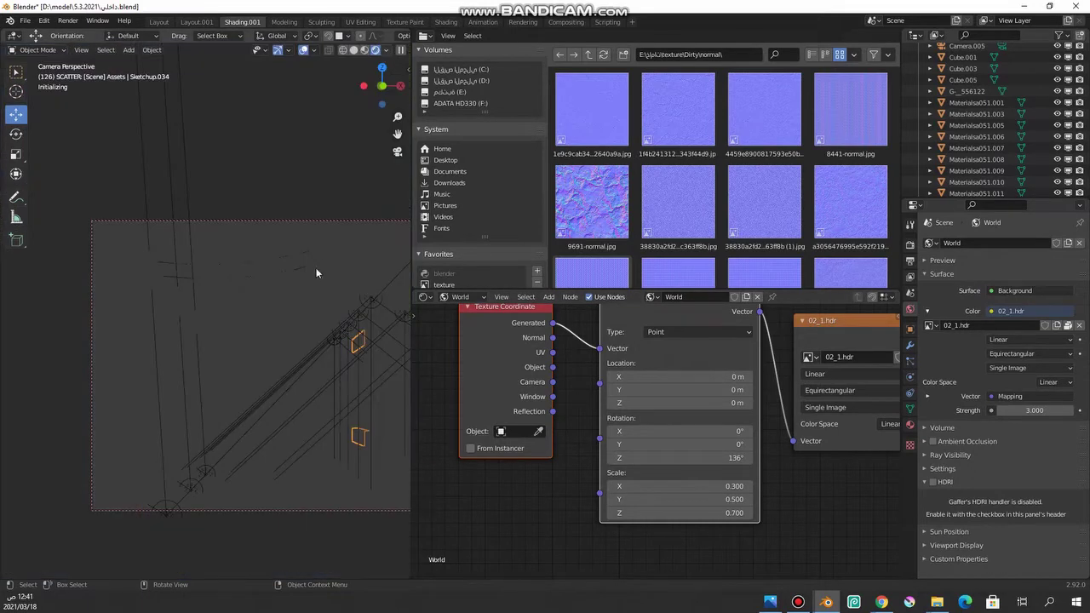
pyautogui.moveTo(293, 285)
pyautogui.mouseDown(button='middle')
pyautogui.moveTo(195, 305)
pyautogui.moveTo(213, 341)
pyautogui.mouseUp(button='middle')
pyautogui.scroll(5, 226, 370)
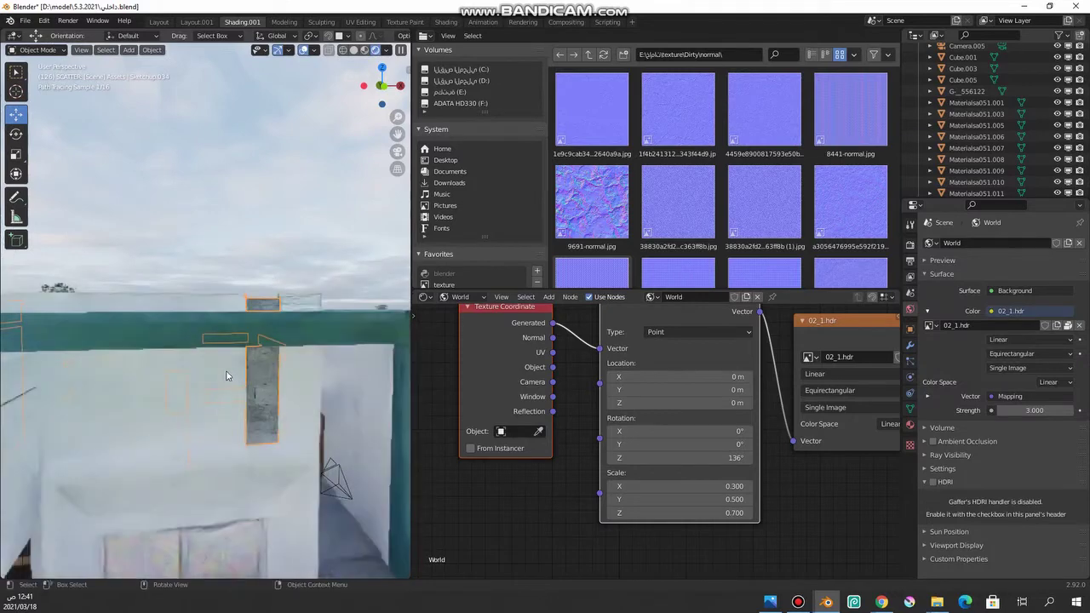
pyautogui.scroll(-5, 247, 383)
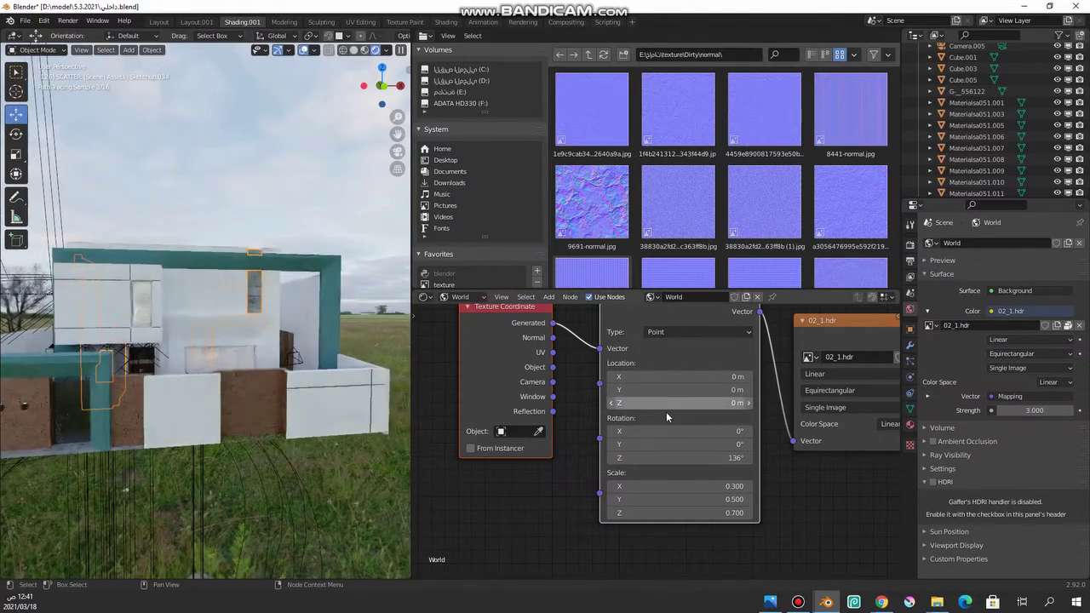
pyautogui.hotkey('ctrl', 'z')
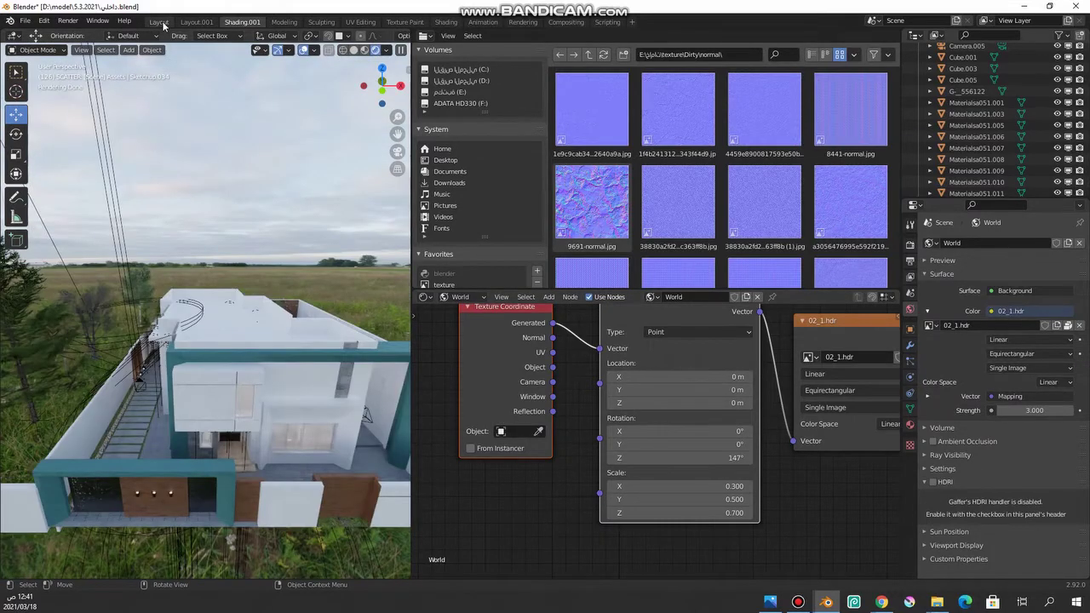
pyautogui.click(162, 22)
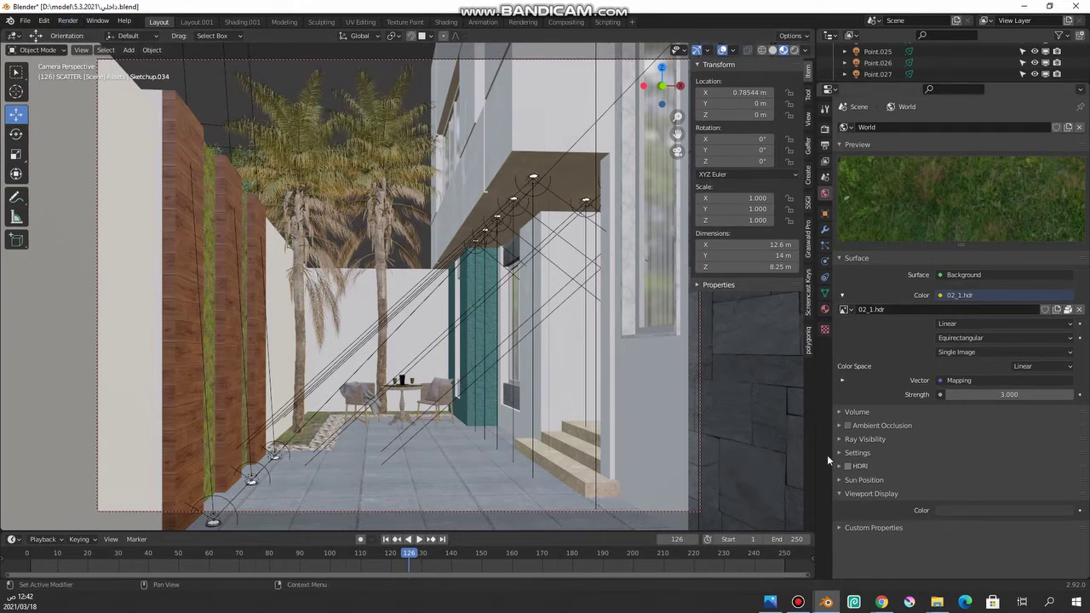
# Go to Edit > Preferences > Add-ons, launch Install…, and move the File View window aside
pyautogui.click(43, 19)
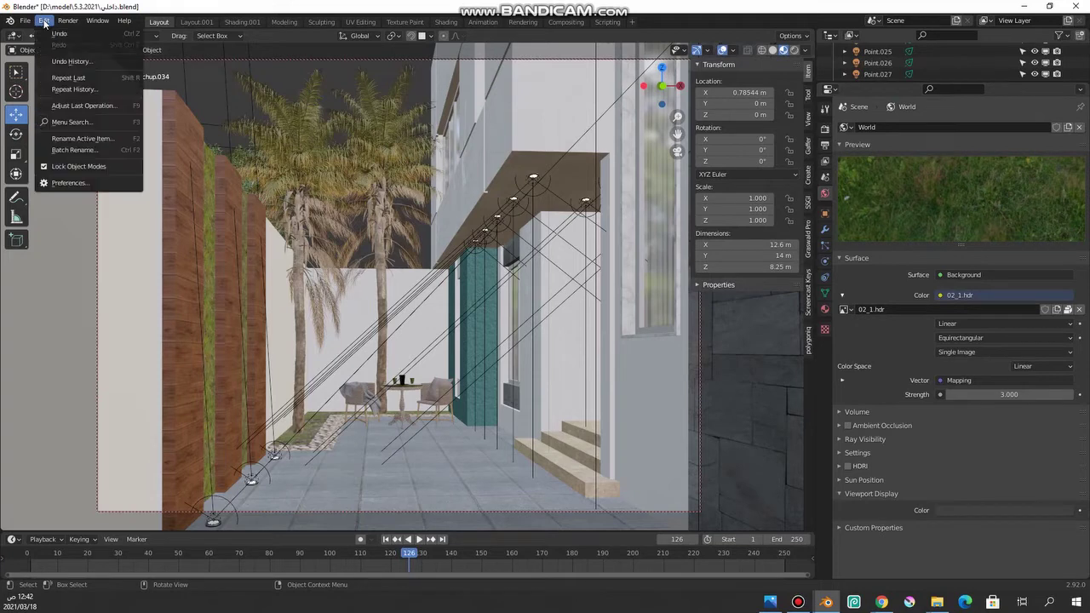
pyautogui.click(86, 184)
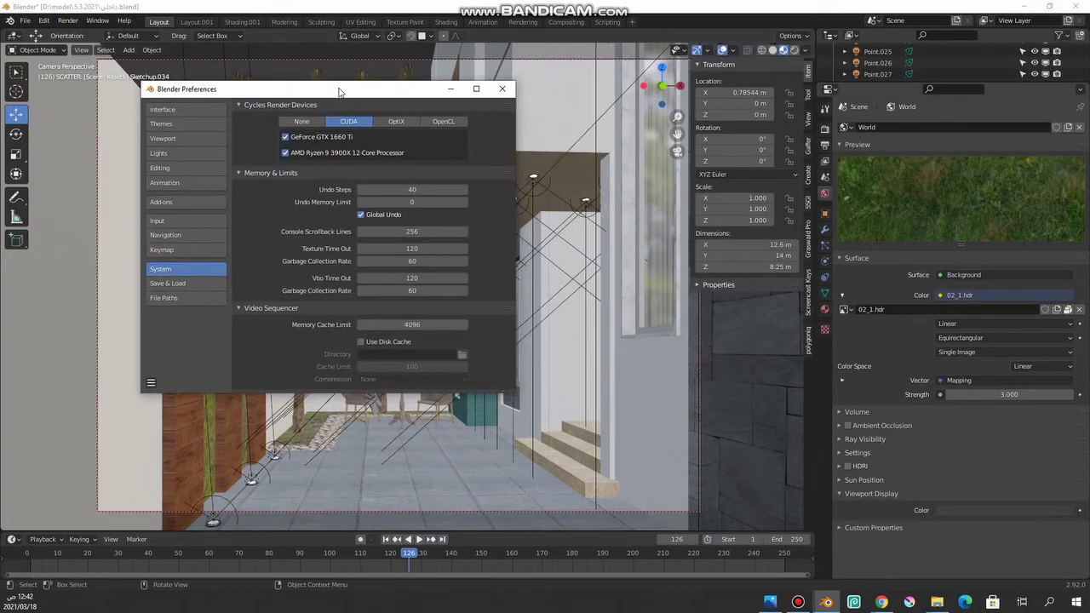
pyautogui.click(168, 205)
pyautogui.click(435, 111)
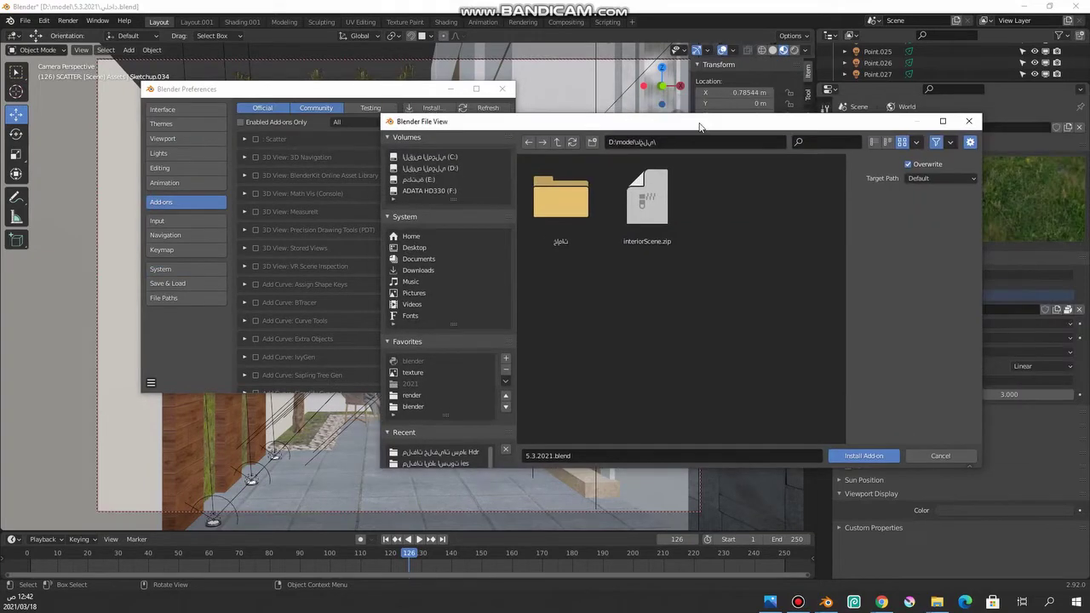
pyautogui.moveTo(613, 134); pyautogui.dragTo(1075, 104)
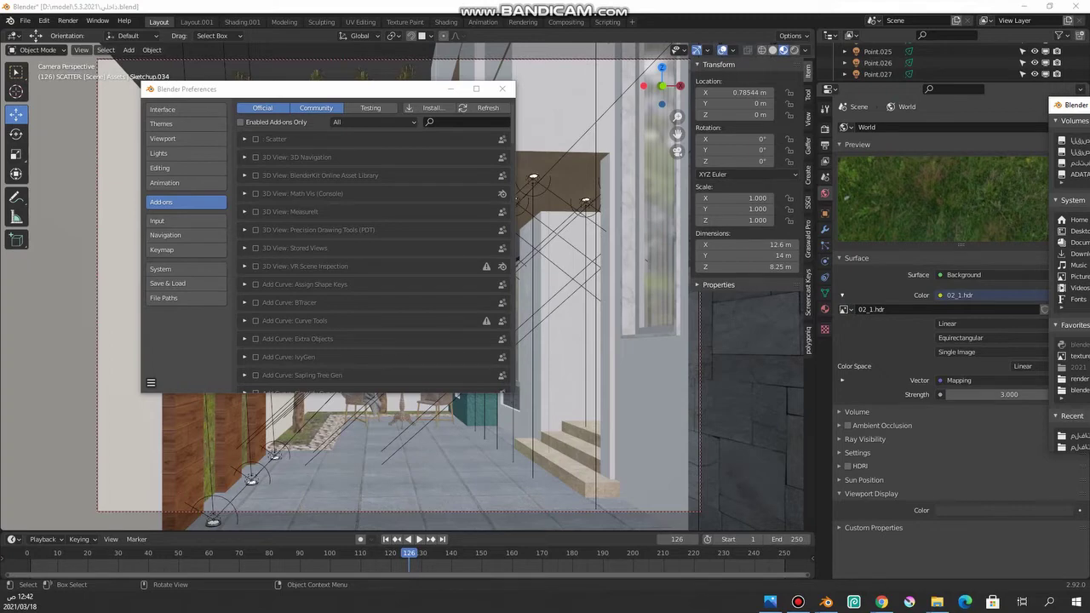
# Copy the path of the folder holding Gaffer-master.zip and return to Preferences
pyautogui.click(938, 602)
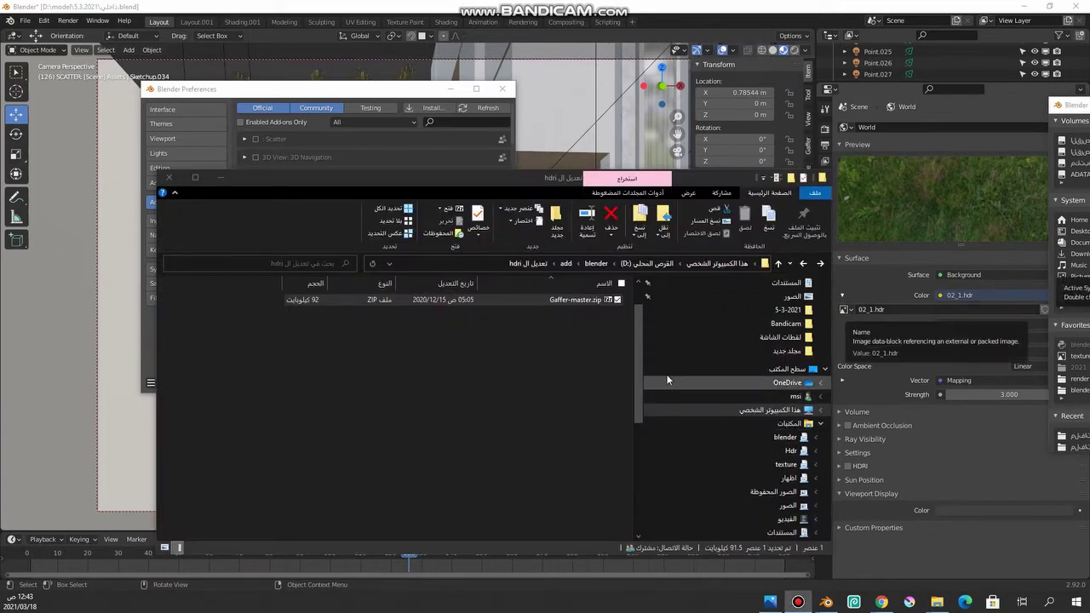
pyautogui.rightClick(478, 260)
pyautogui.click(460, 275)
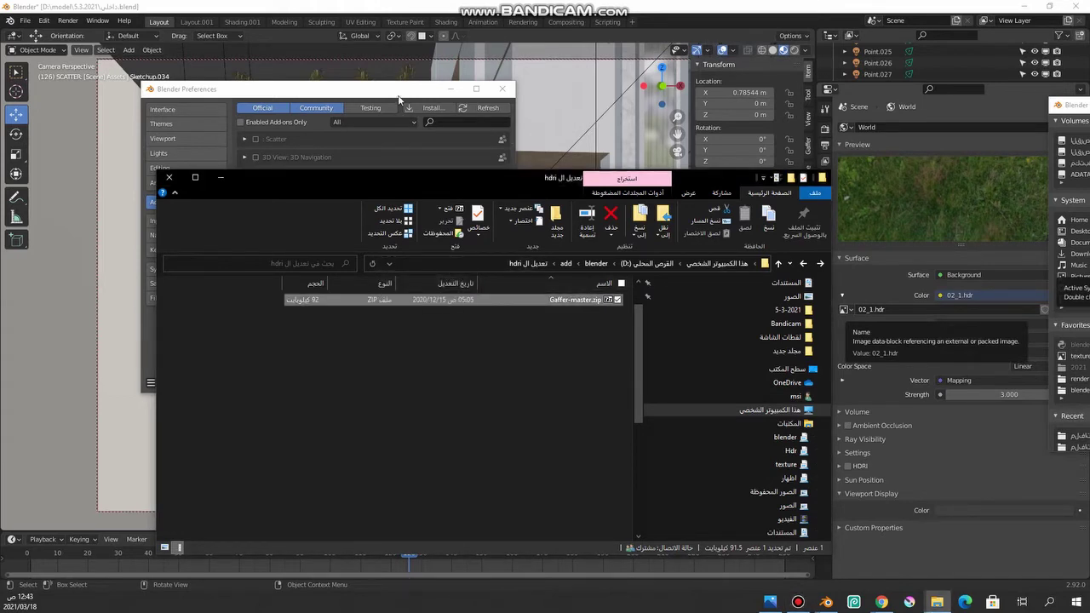
pyautogui.click(399, 97)
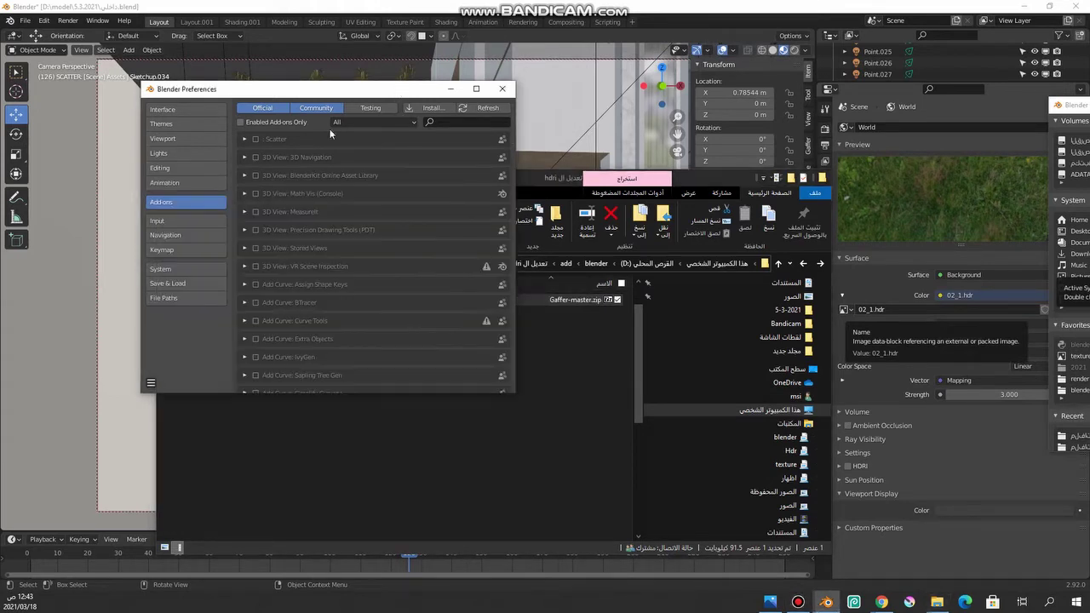
# Install the Gaffer-master.zip add-on from the pasted hdri folder path
pyautogui.click(450, 120)
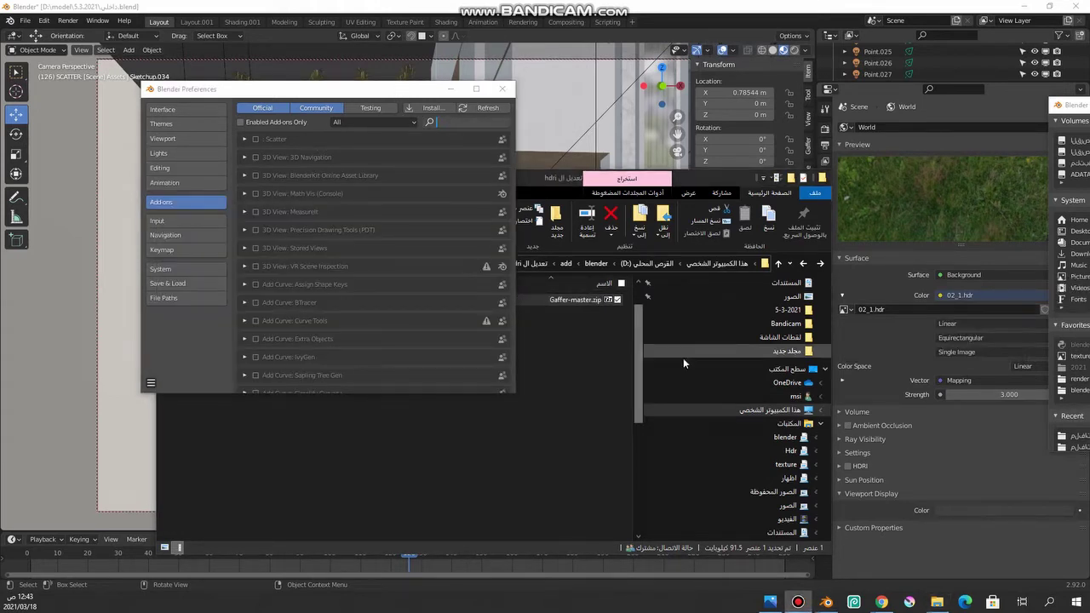
pyautogui.click(431, 107)
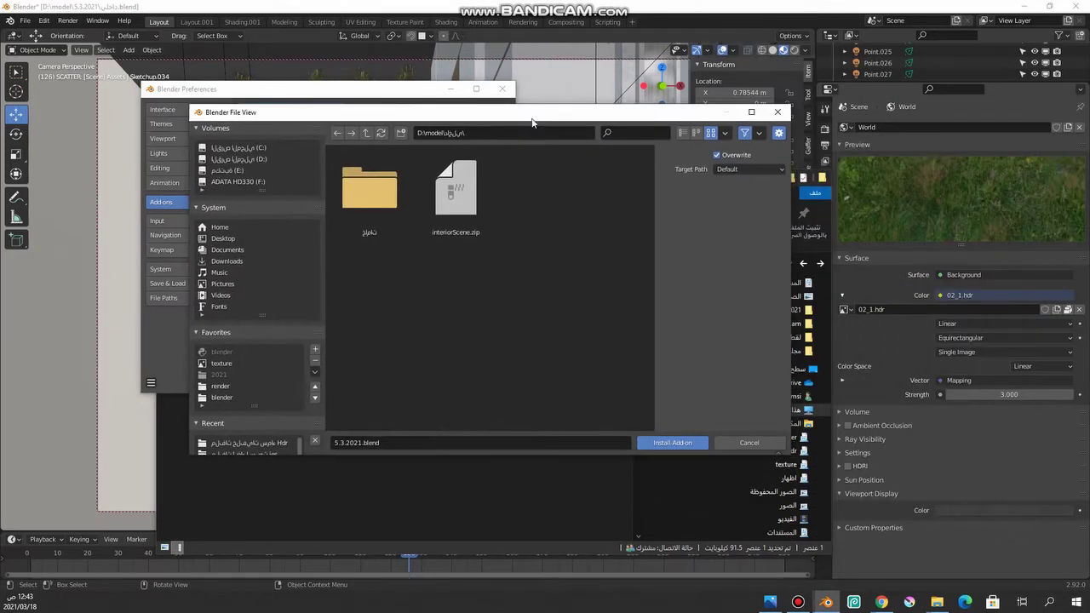
pyautogui.click(528, 132)
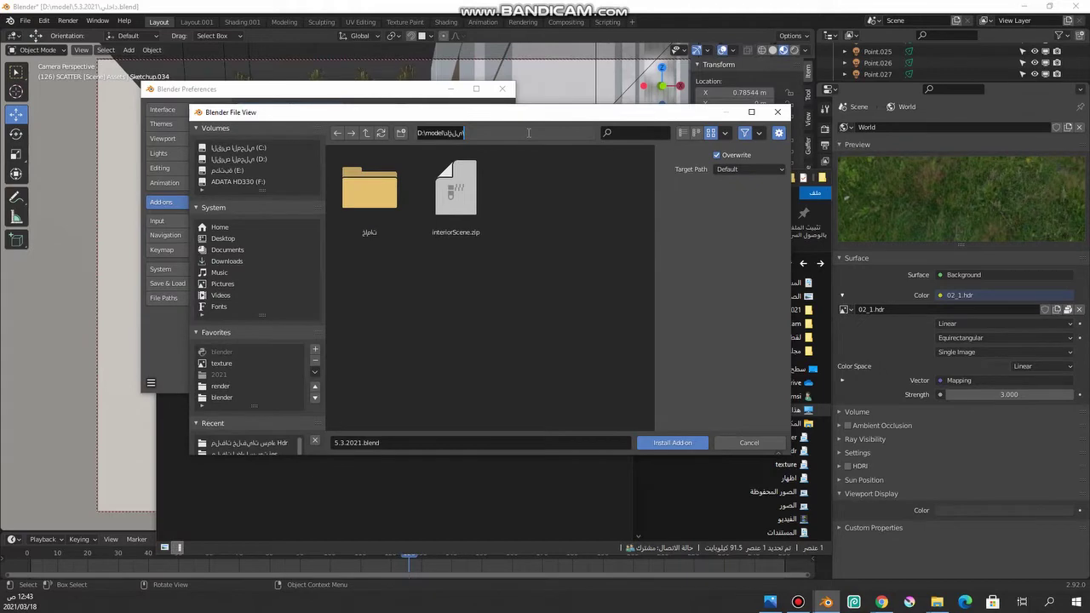
pyautogui.hotkey('ctrl', 'v')
pyautogui.press('Return')
pyautogui.click(371, 195)
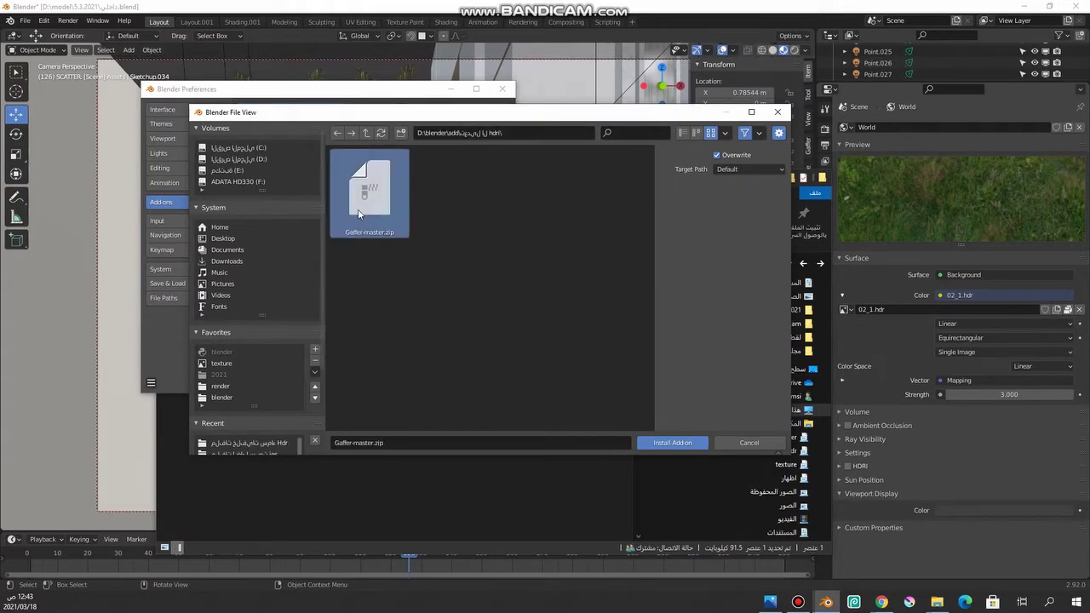
pyautogui.click(681, 444)
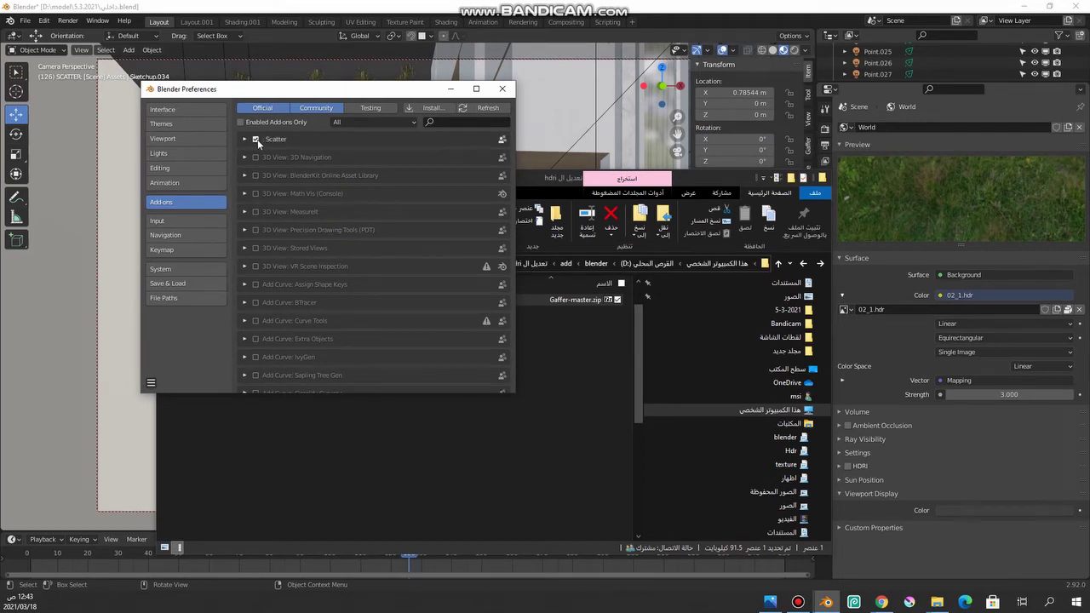
# Save the preferences and close the Preferences window
pyautogui.click(151, 382)
pyautogui.click(177, 359)
pyautogui.click(502, 89)
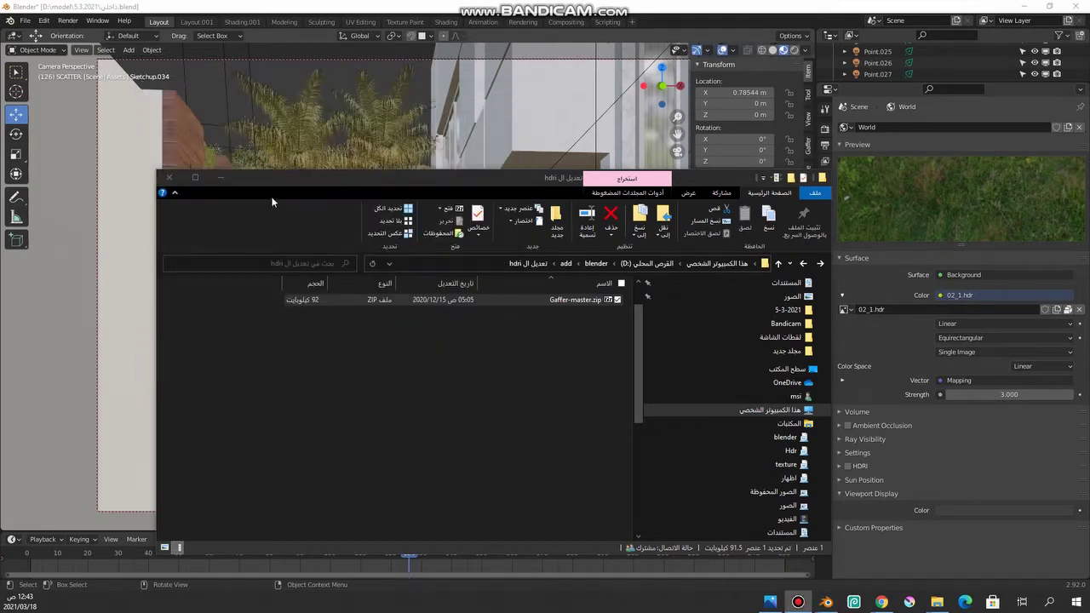
# Close File Explorer, collapse the world Surface panel and enlarge the properties area
pyautogui.click(226, 178)
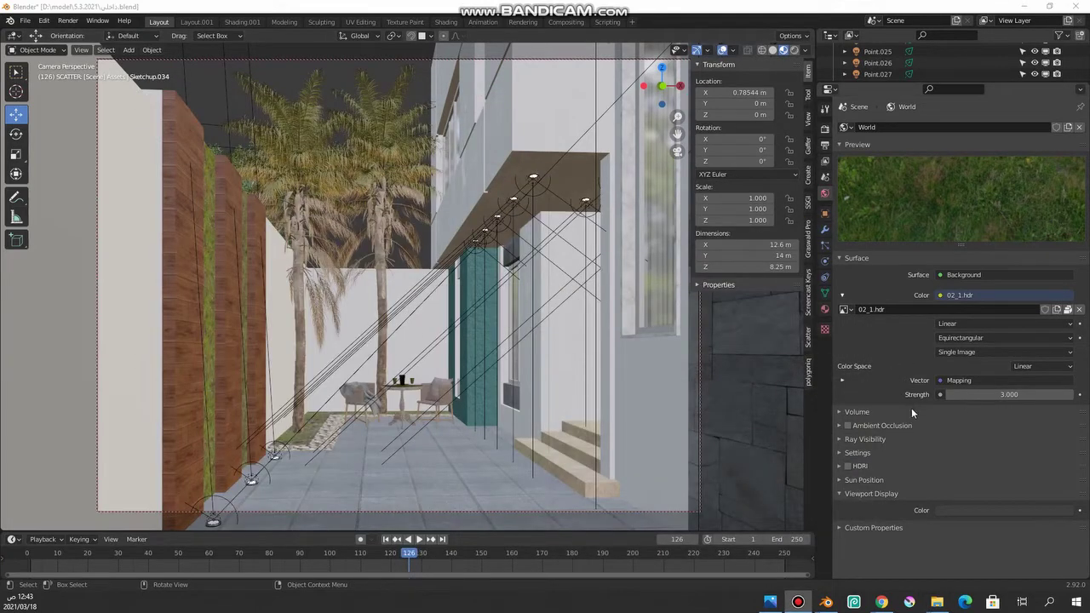
pyautogui.click(847, 258)
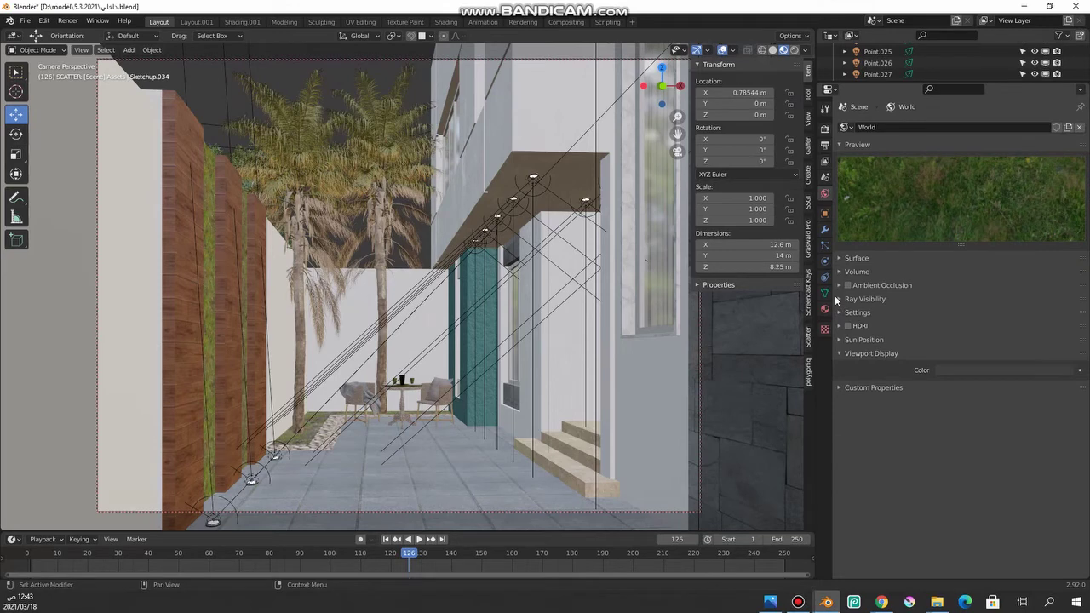
pyautogui.click(824, 309)
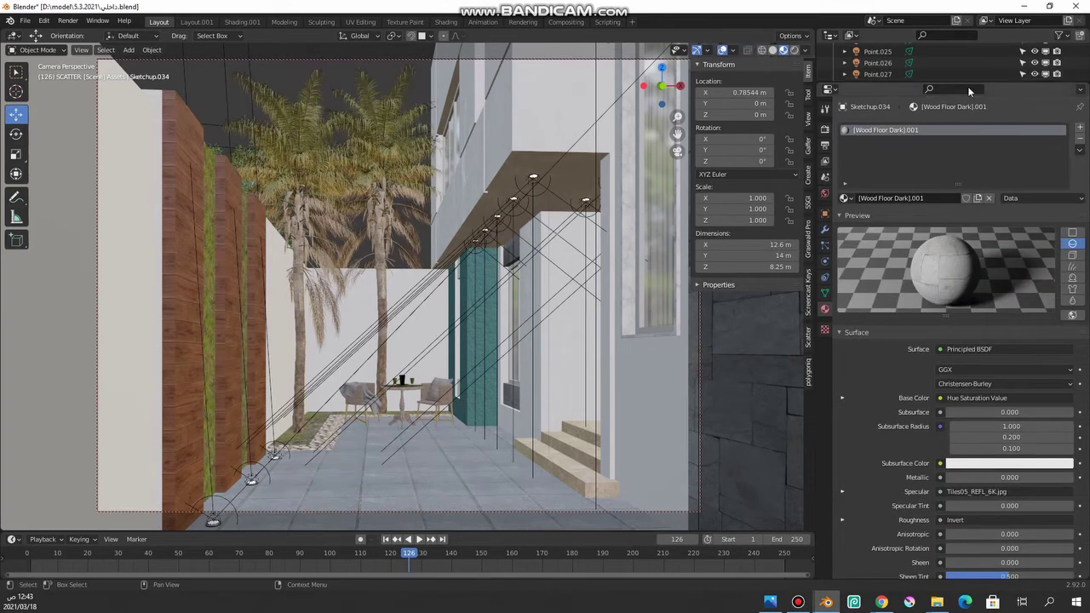
pyautogui.moveTo(967, 83); pyautogui.dragTo(968, 145)
pyautogui.click(824, 254)
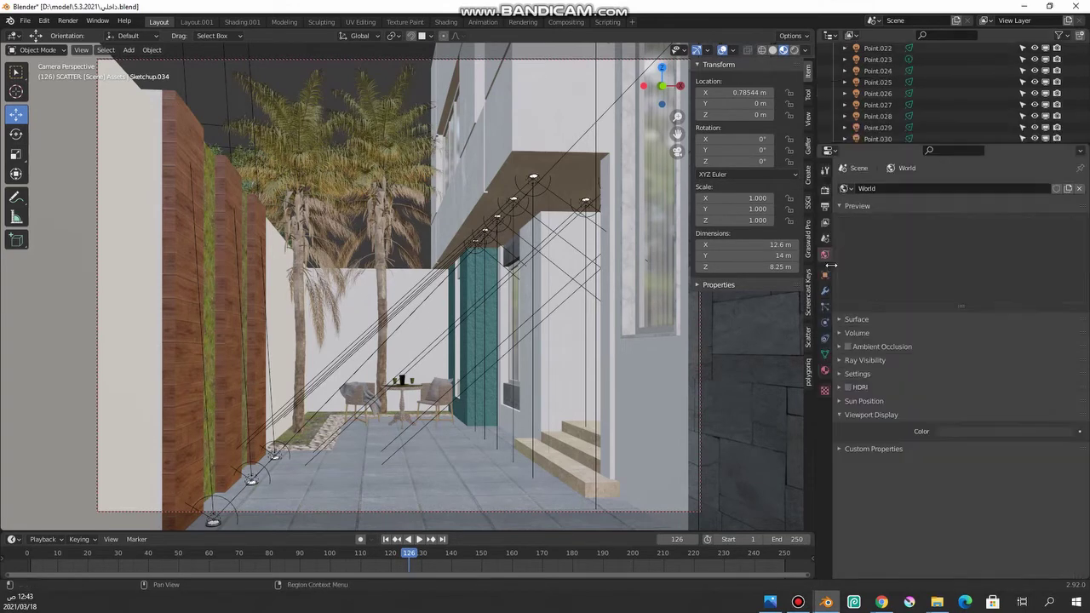
# Expand and enable Gaffer's HDRI lighting for the world, then browse the available HDRIs
pyautogui.click(846, 388)
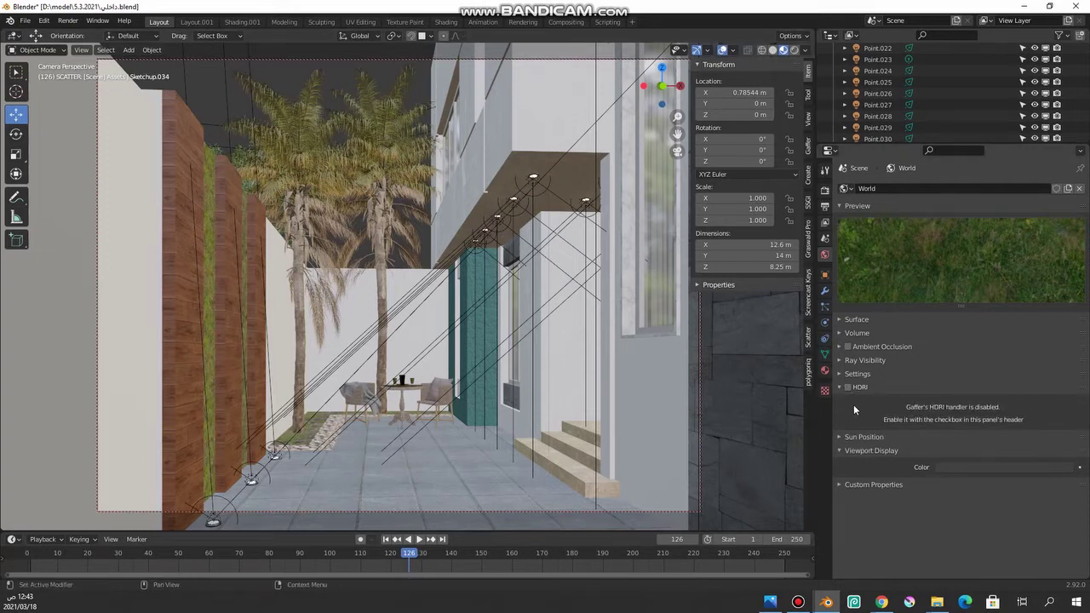
pyautogui.click(846, 388)
pyautogui.scroll(-2, 927, 457)
pyautogui.scroll(-3, 936, 392)
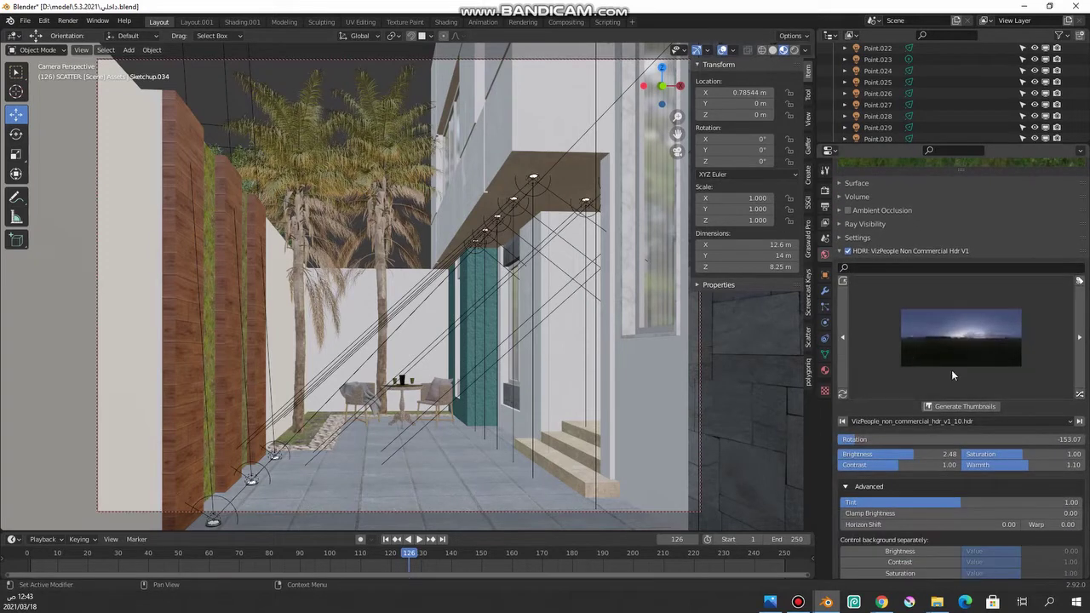
pyautogui.scroll(-2, 902, 328)
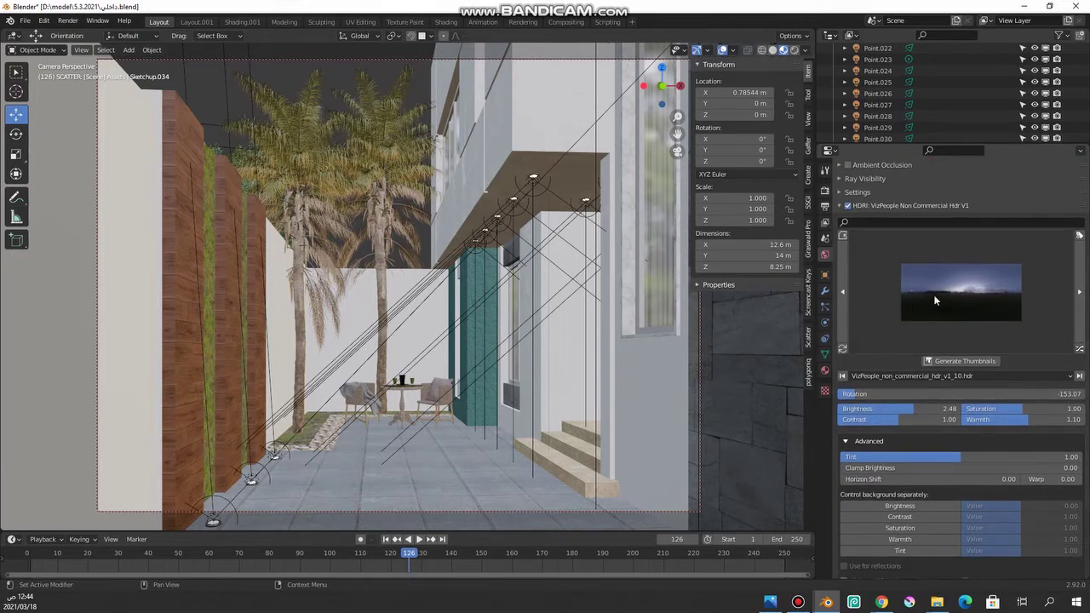
pyautogui.click(931, 293)
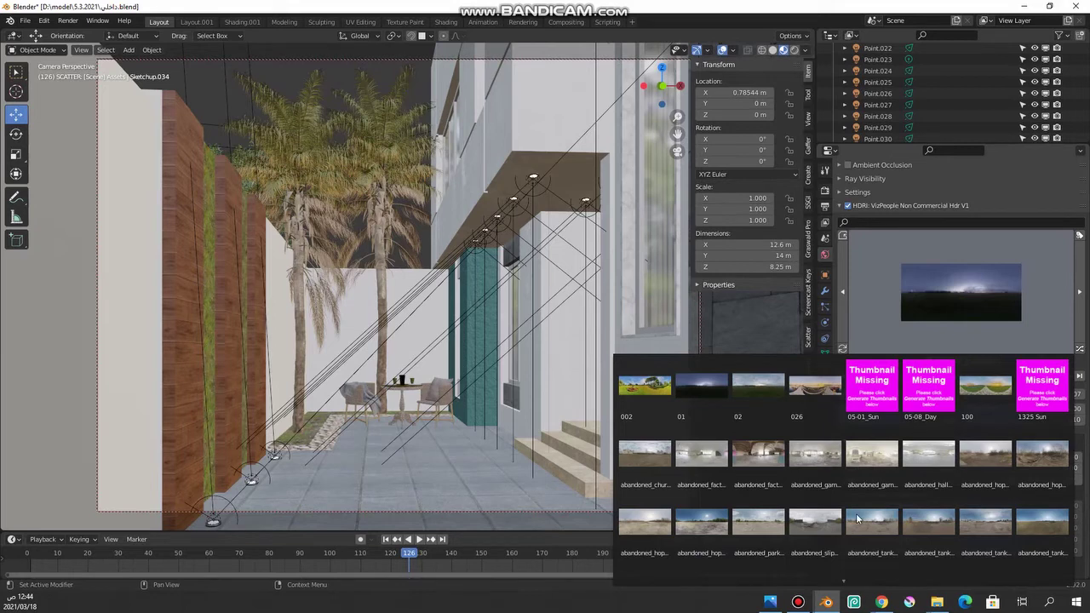
pyautogui.click(44, 21)
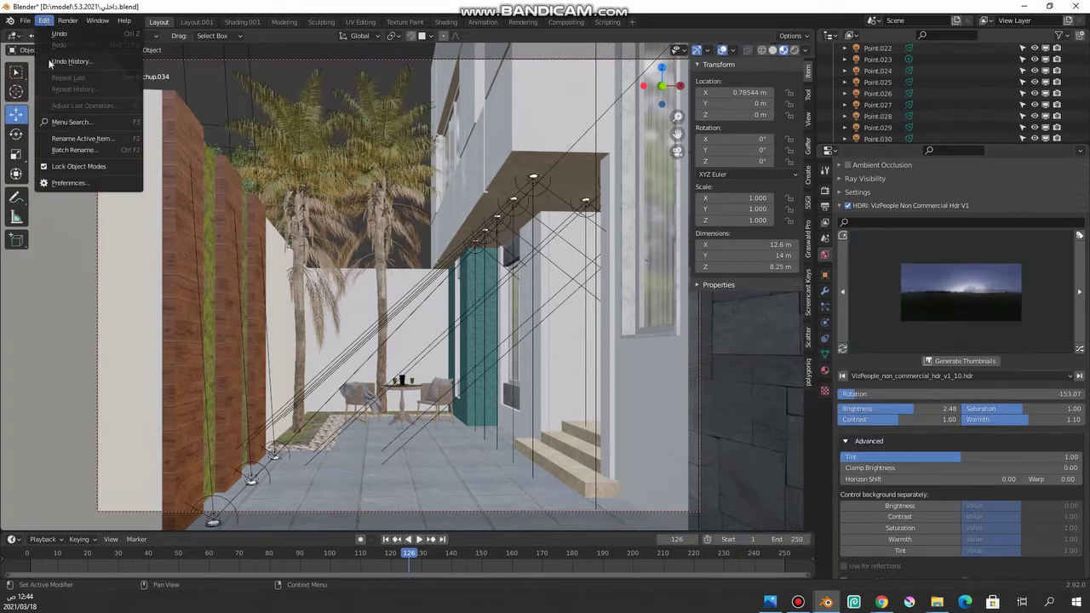
# Search Preferences add-ons for 'ga' and expand the Lighting: Gaffer details
pyautogui.click(71, 183)
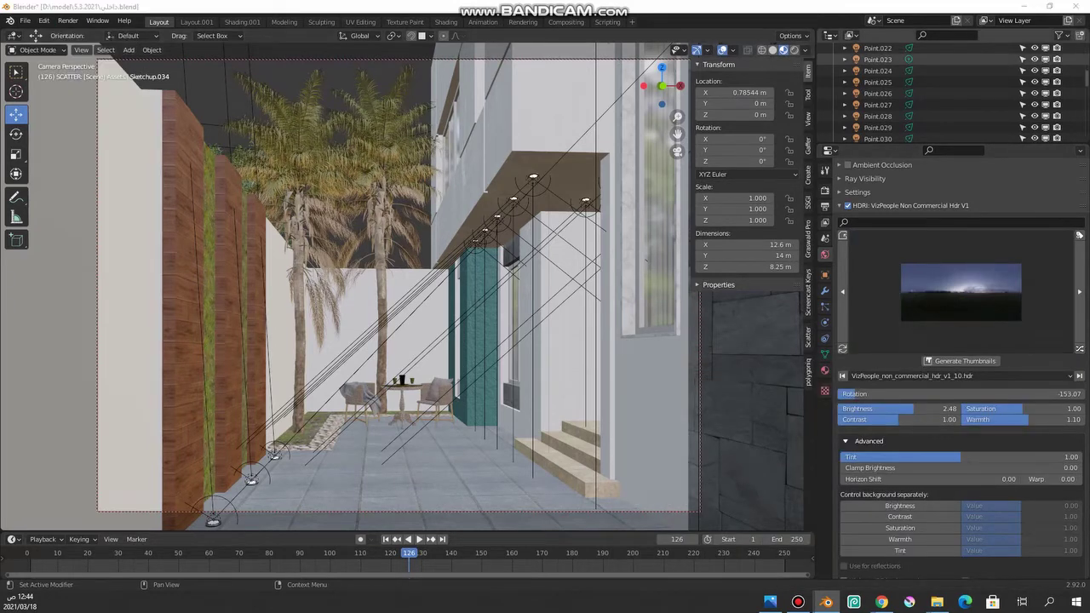
pyautogui.moveTo(340, 81); pyautogui.dragTo(265, 106)
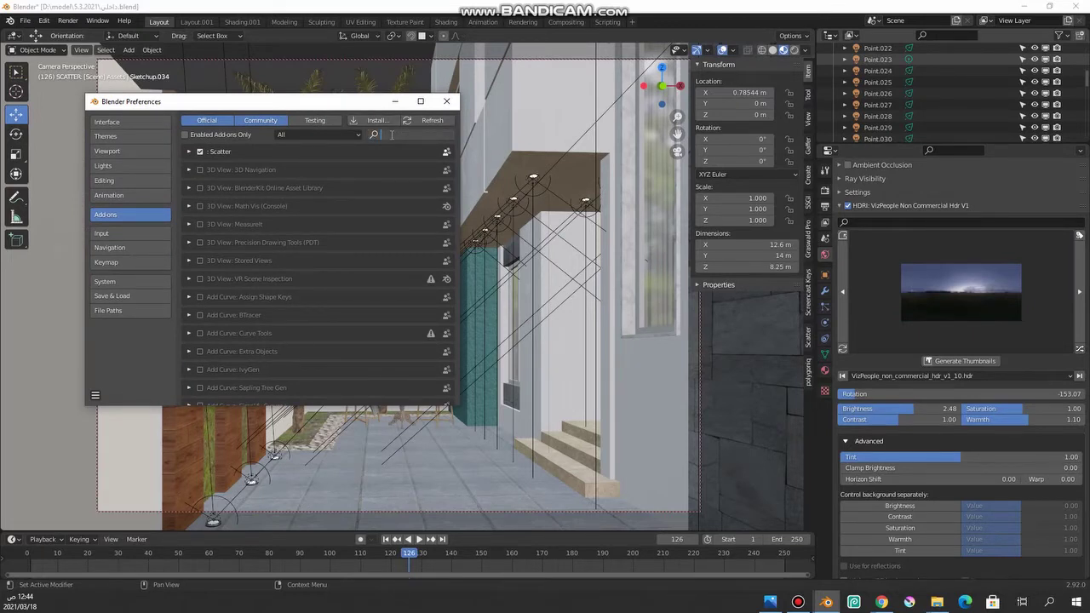
pyautogui.click(391, 134)
pyautogui.write('ل')
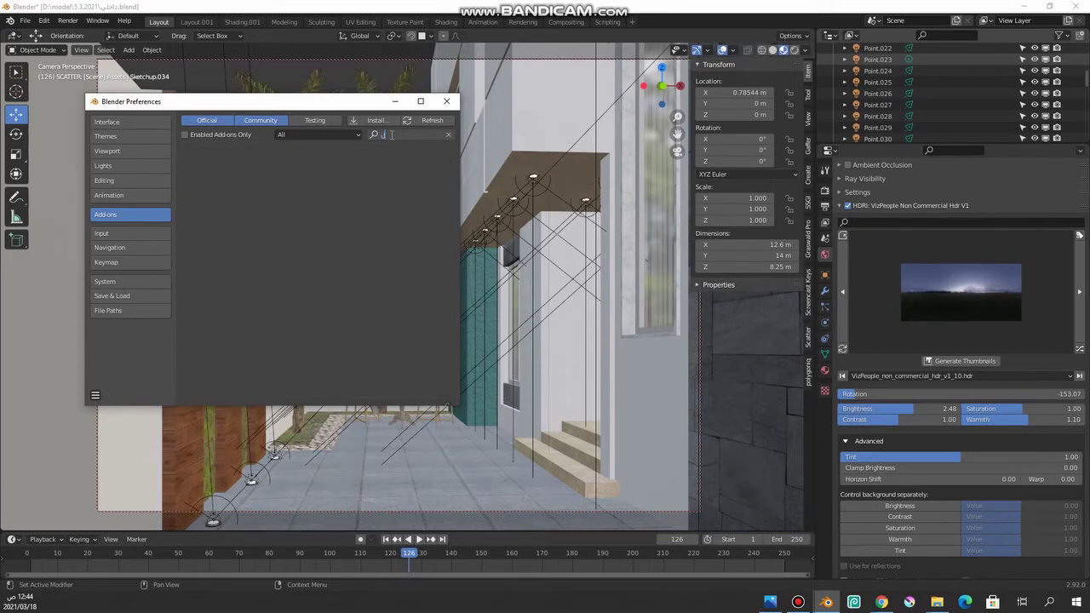
pyautogui.press('BackSpace')
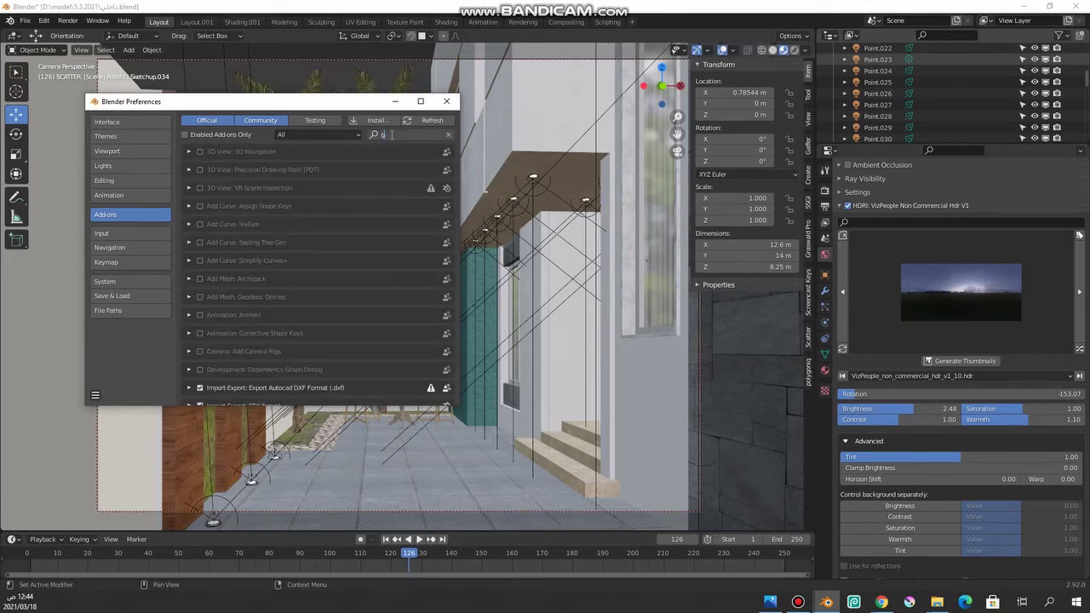
pyautogui.write('ga')
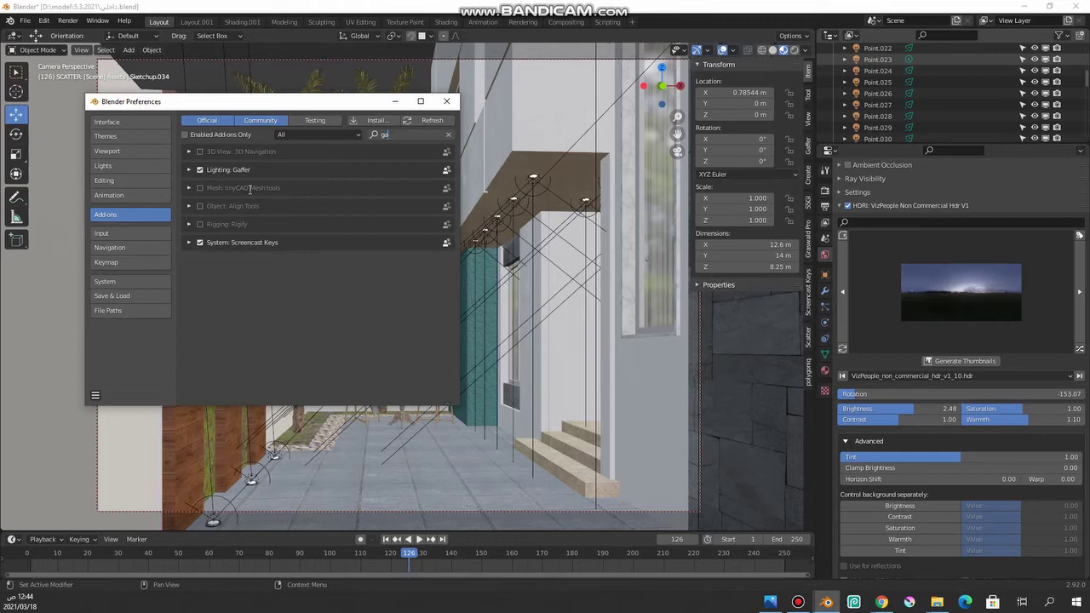
pyautogui.click(189, 169)
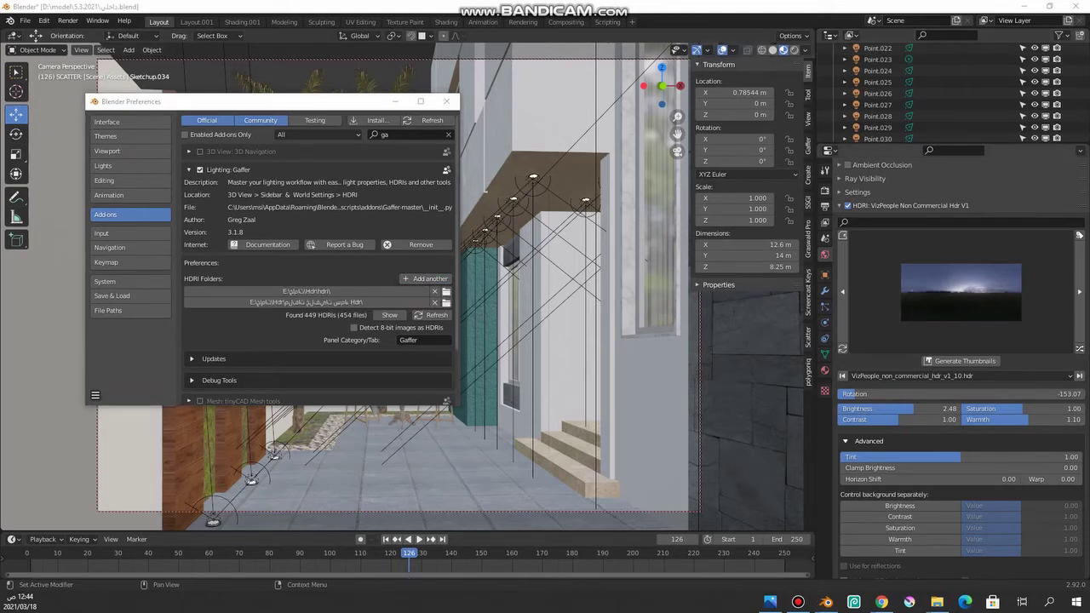
# Leave Gaffer's HDRI folders unchanged, save and close Preferences, and show the HDRI thumbnails
pyautogui.click(425, 279)
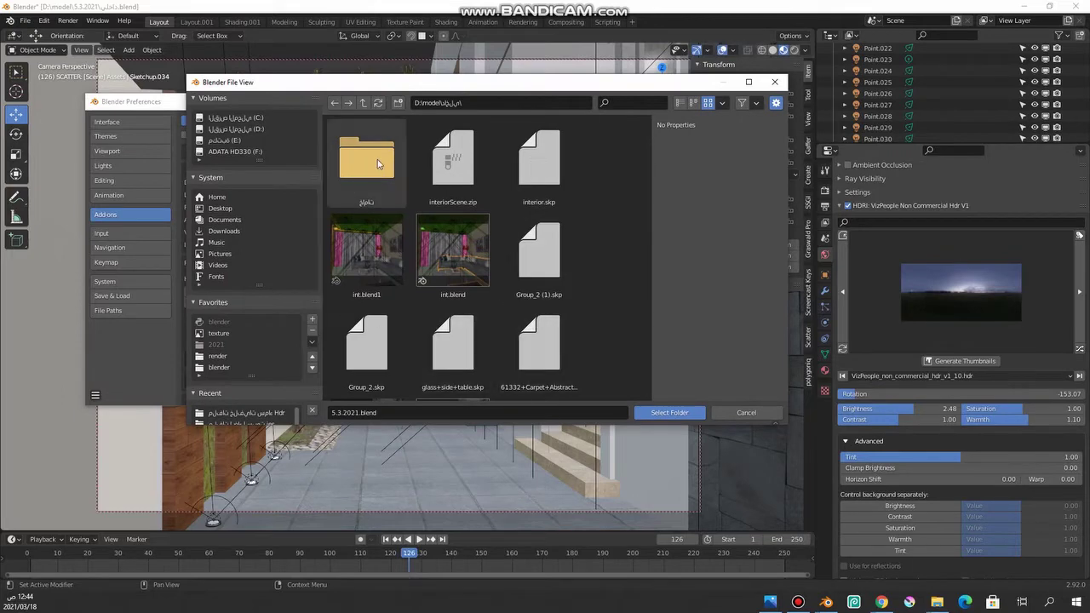
pyautogui.click(749, 413)
pyautogui.click(95, 395)
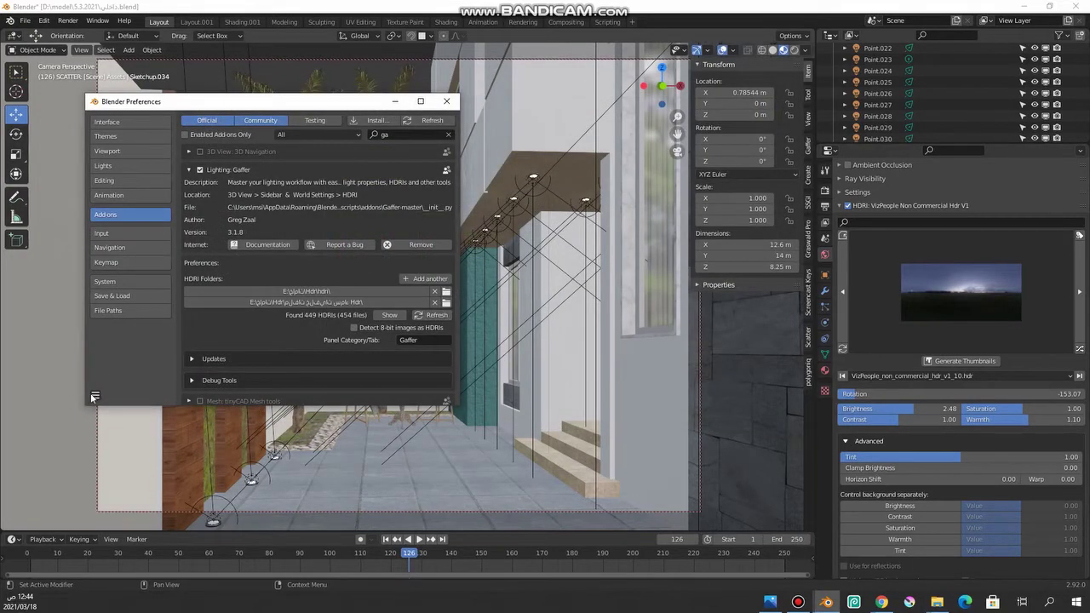
pyautogui.click(96, 394)
pyautogui.click(130, 367)
pyautogui.click(446, 101)
pyautogui.click(967, 300)
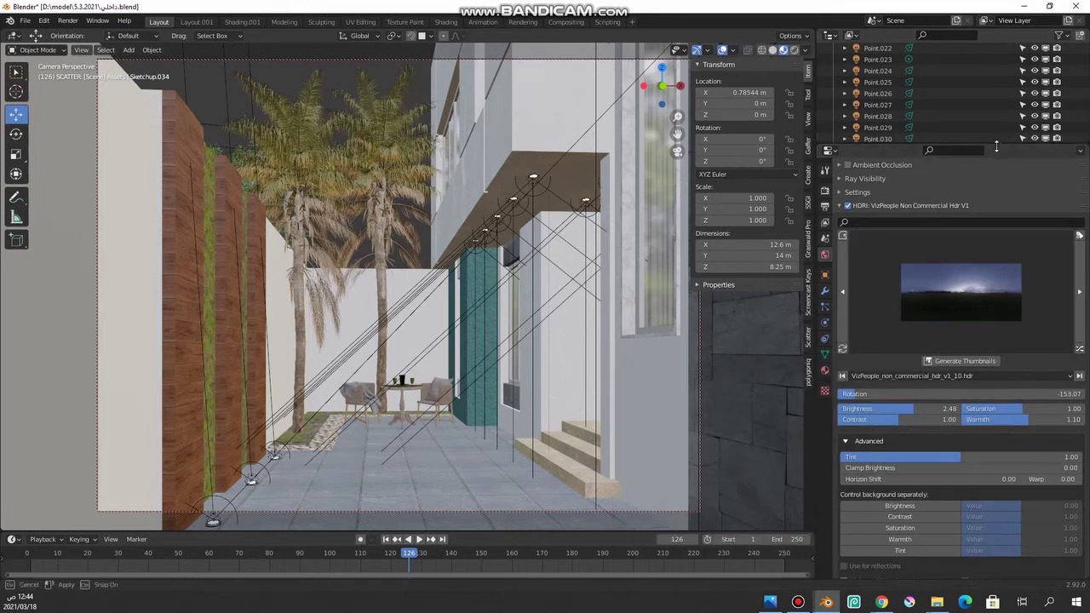
# Keep the VizPeople HDRI selected in the sky browser and enlarge the HDRI settings panel
pyautogui.moveTo(994, 141); pyautogui.dragTo(995, 281)
pyautogui.click(960, 430)
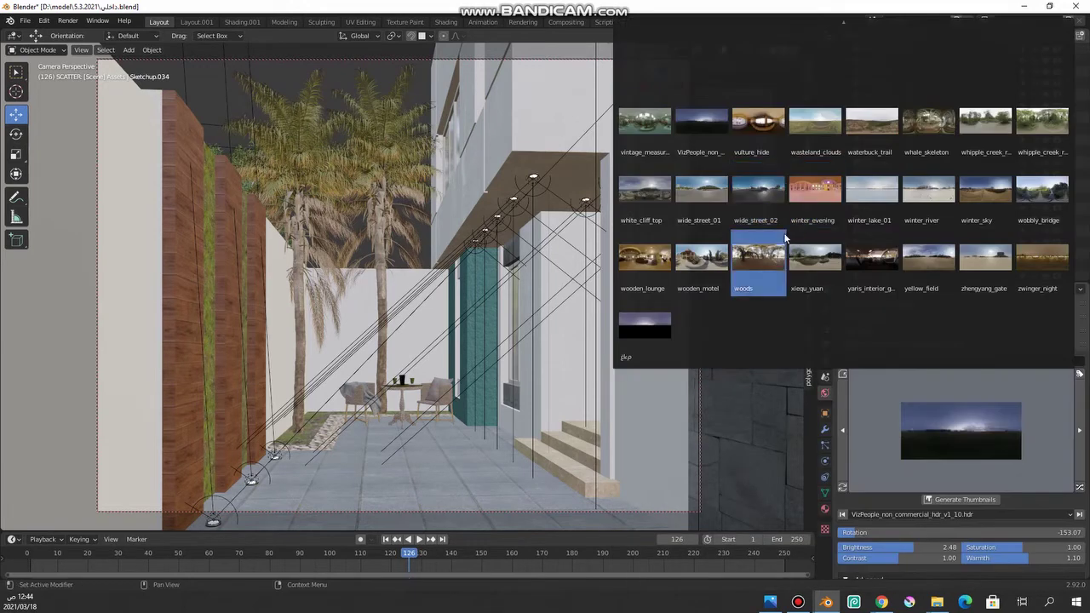
pyautogui.click(696, 129)
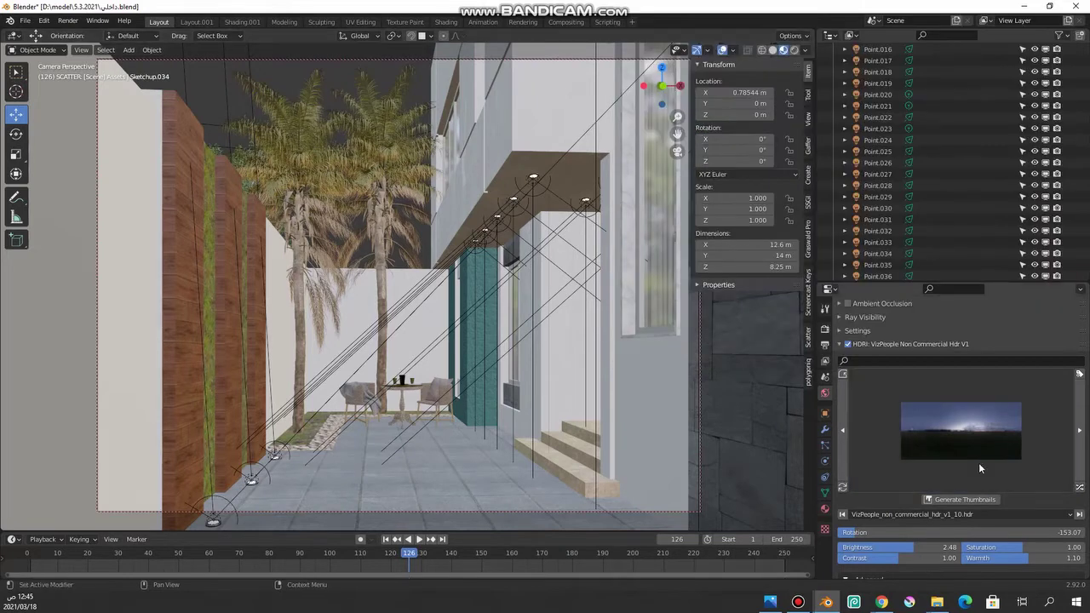
pyautogui.moveTo(911, 282); pyautogui.dragTo(911, 122)
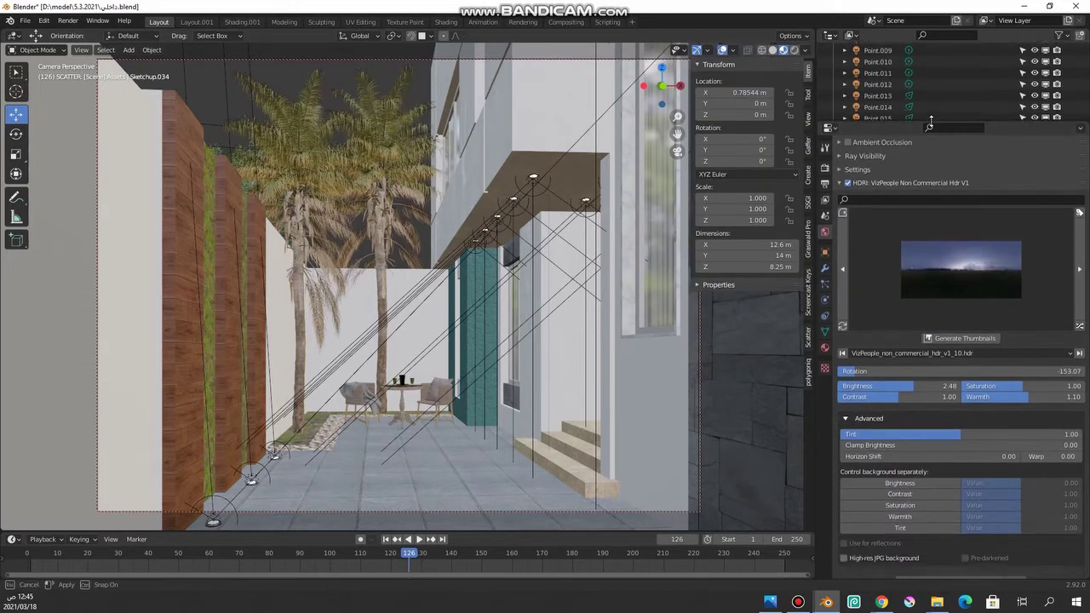
# Select the palm tree and switch the viewport to Rendered shading
pyautogui.click(332, 64)
pyautogui.click(336, 72)
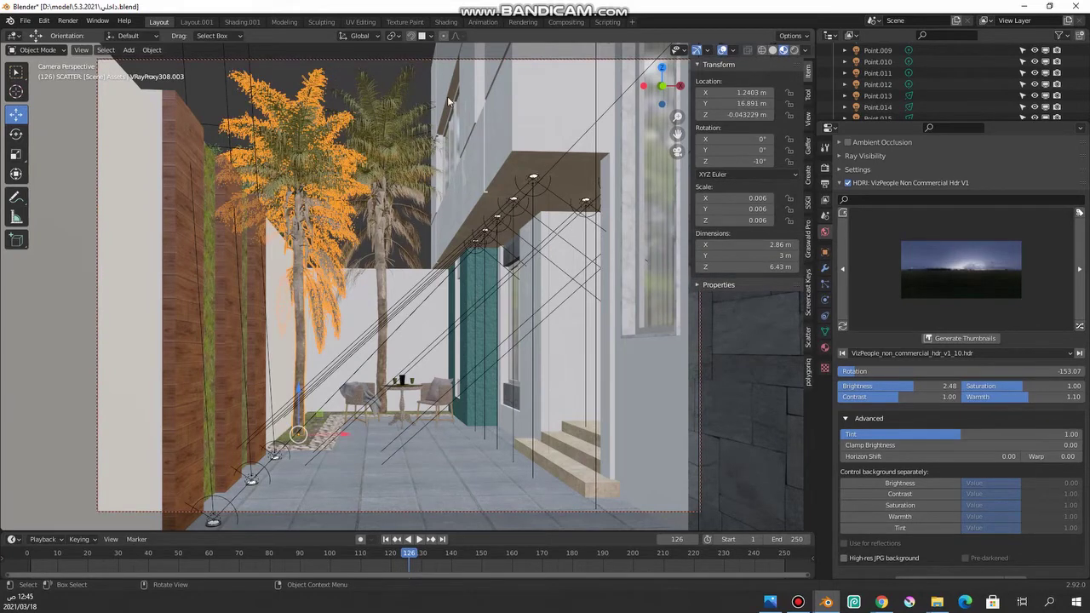
pyautogui.click(793, 50)
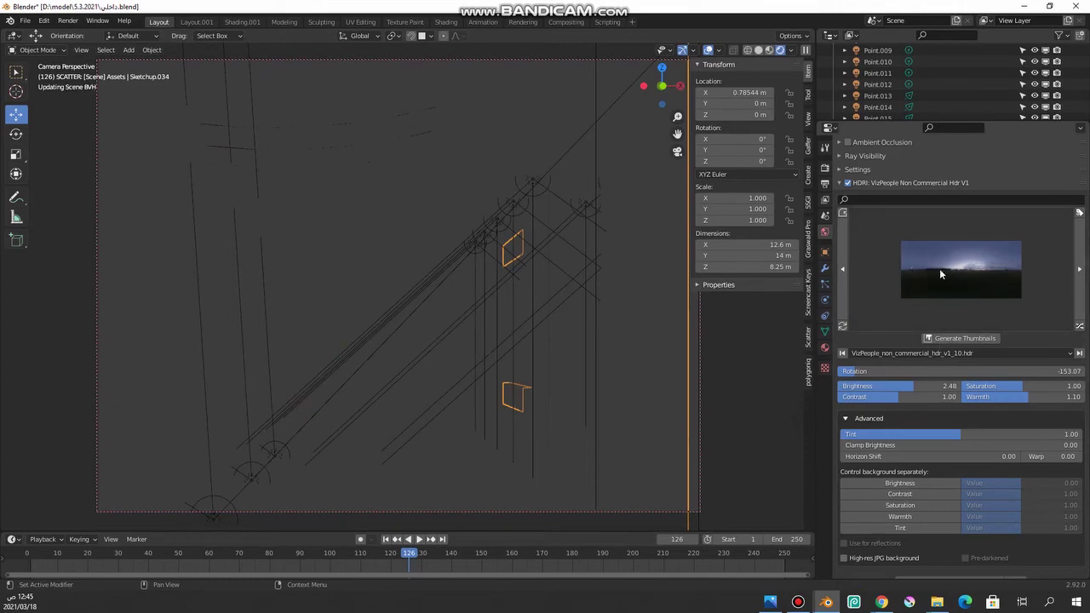
# Generate HDRI thumbnails and light the rendered preview with the Scene World HDRI
pyautogui.click(956, 337)
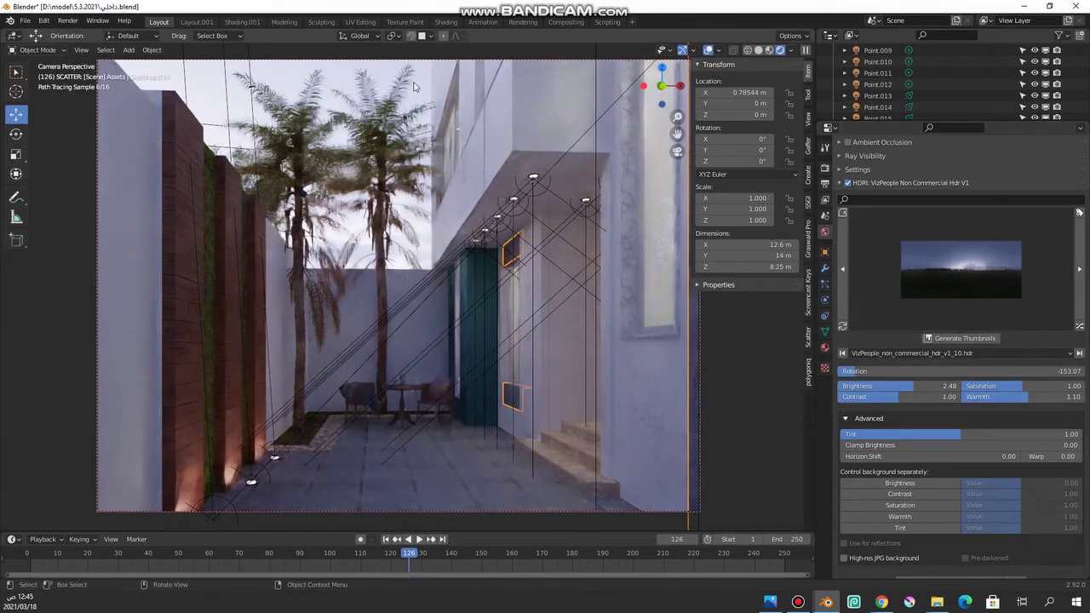
pyautogui.click(792, 50)
pyautogui.click(726, 118)
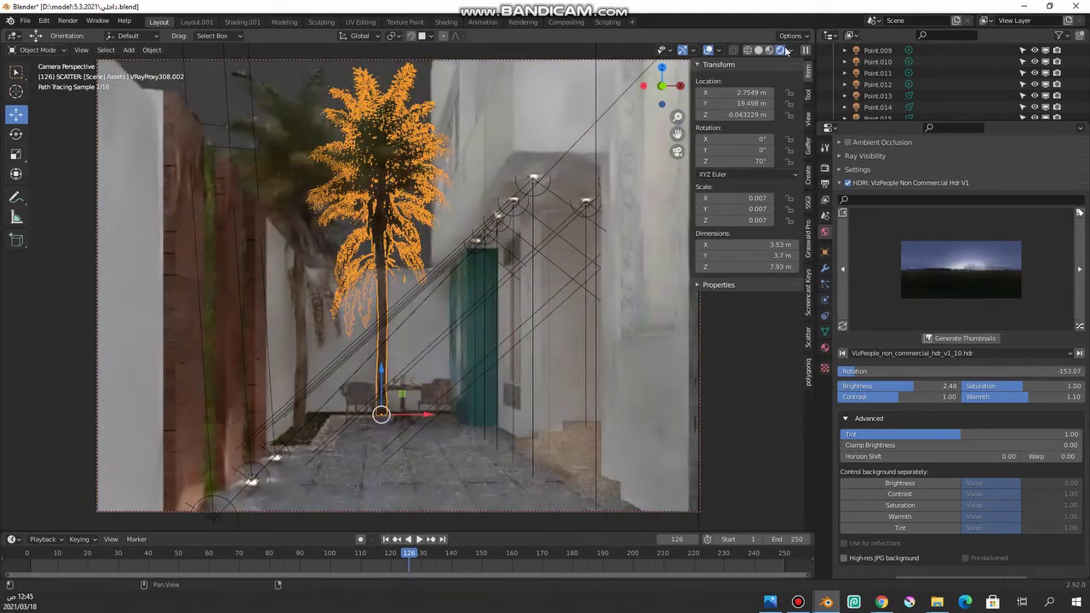
pyautogui.click(789, 51)
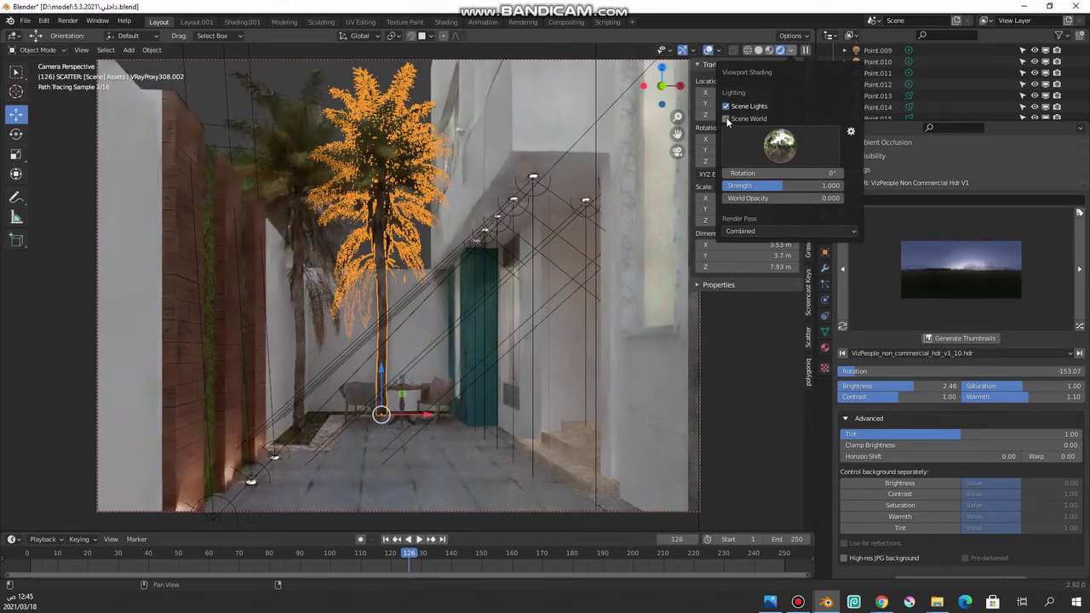
pyautogui.click(726, 119)
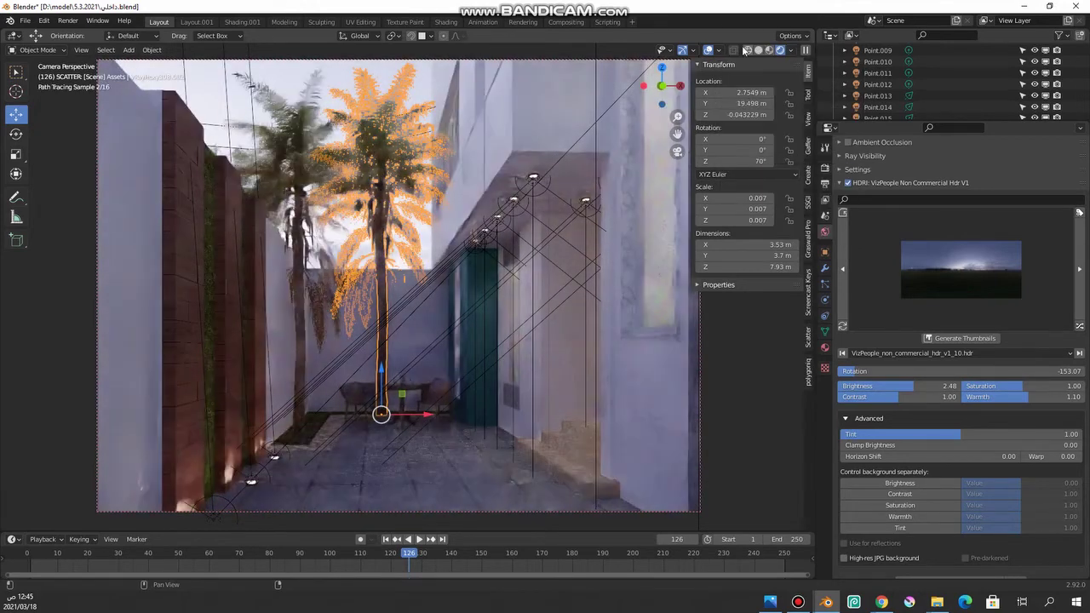
# Rotate the Gaffer HDRI sky from -153.07 to about -107.86
pyautogui.click(720, 50)
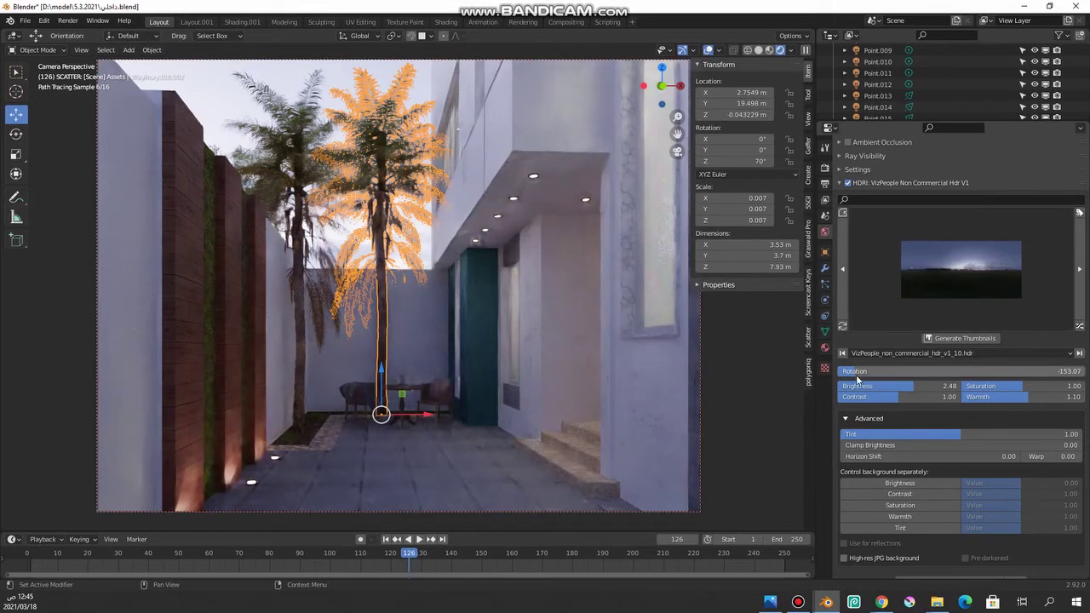
pyautogui.moveTo(855, 376); pyautogui.dragTo(885, 371)
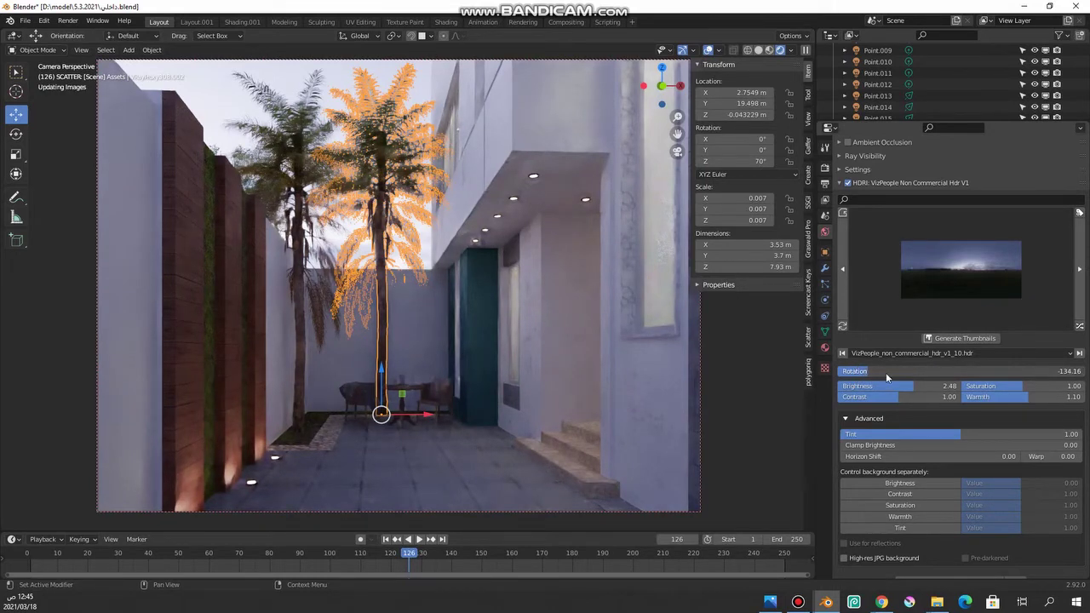
pyautogui.rightClick(886, 394)
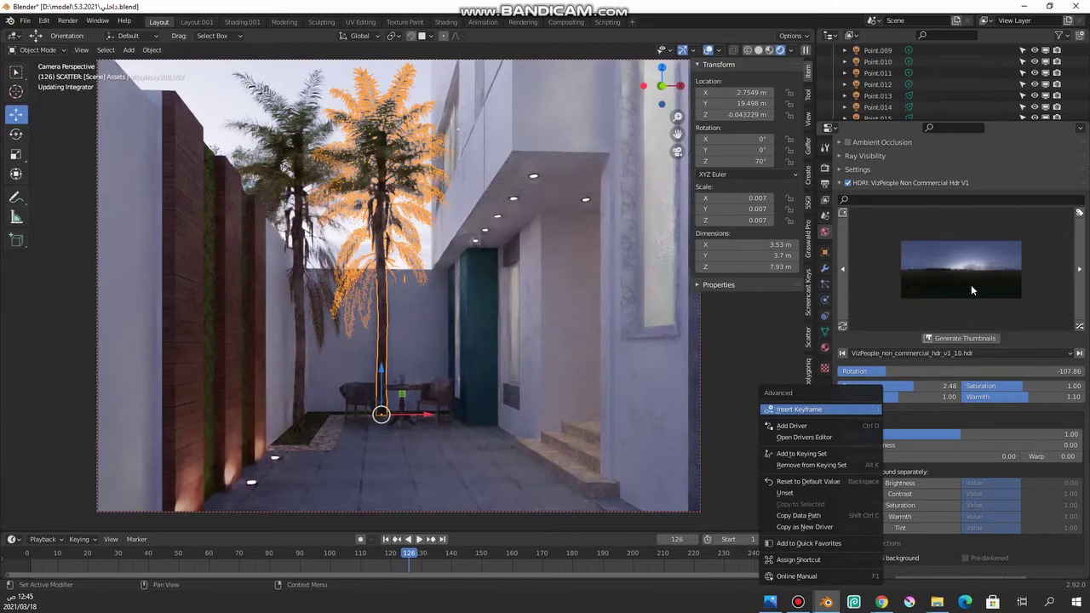
pyautogui.scroll(2, 979, 341)
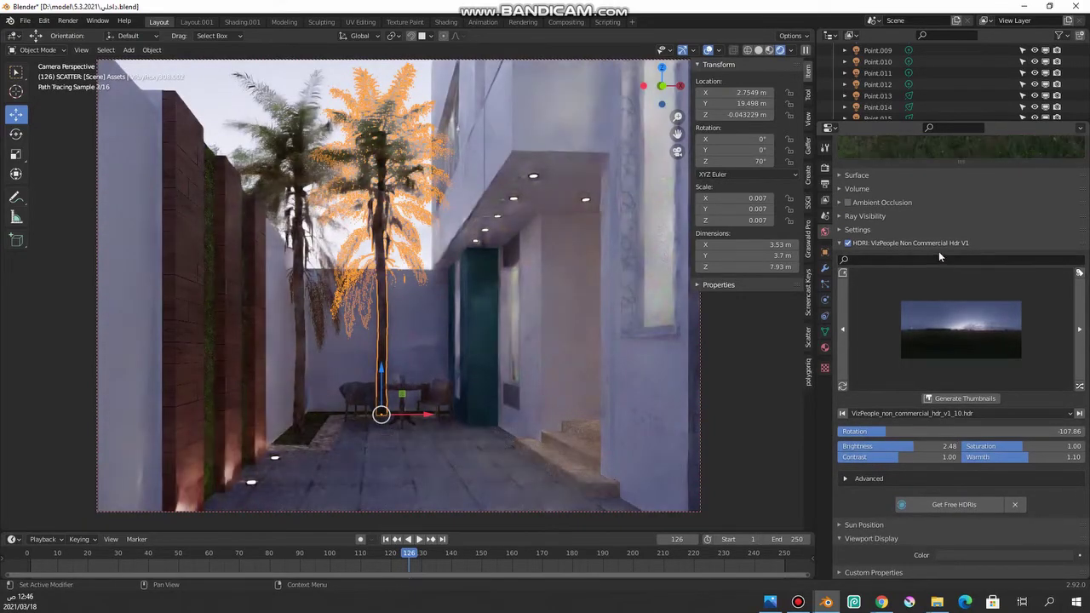
# Under Advanced, set HDRI brightness to 0.84, warmth to 1.04 and rotation to -180
pyautogui.click(862, 479)
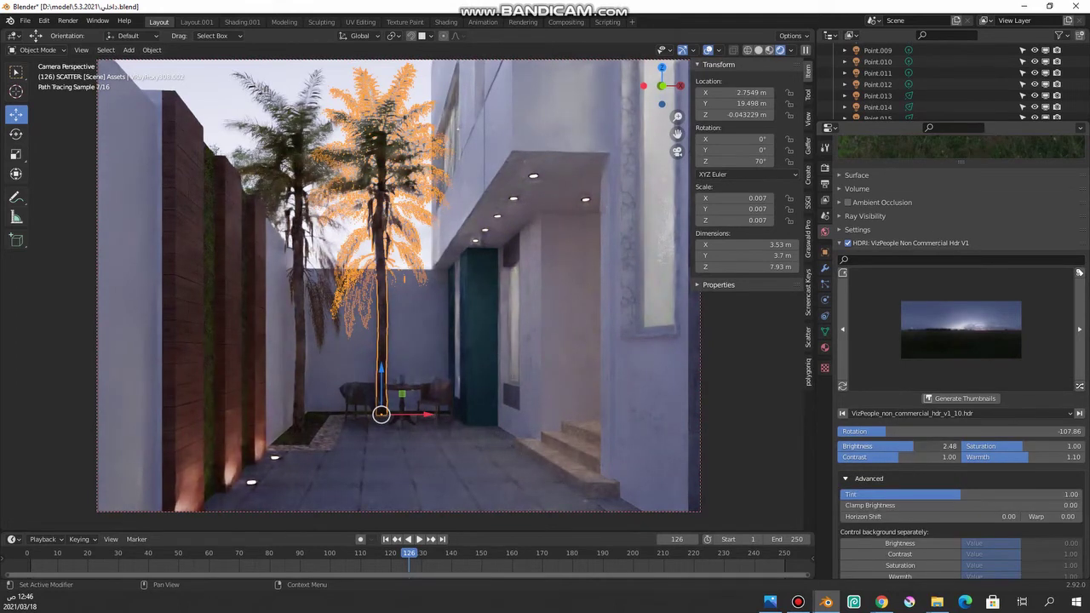
pyautogui.moveTo(912, 446); pyautogui.dragTo(906, 446)
pyautogui.moveTo(905, 446); pyautogui.dragTo(855, 446)
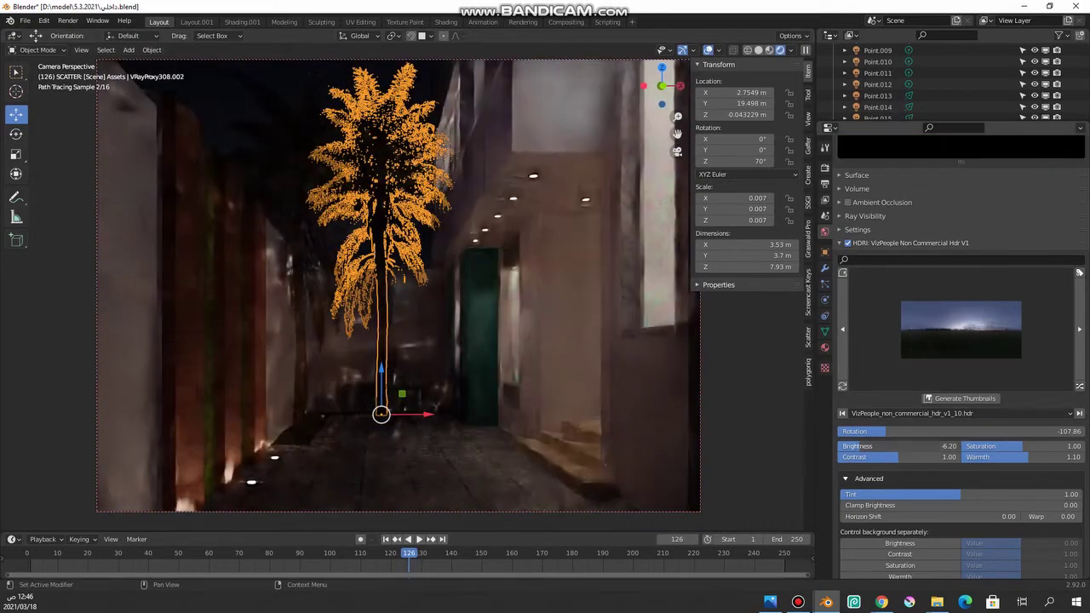
pyautogui.moveTo(860, 447); pyautogui.dragTo(893, 447)
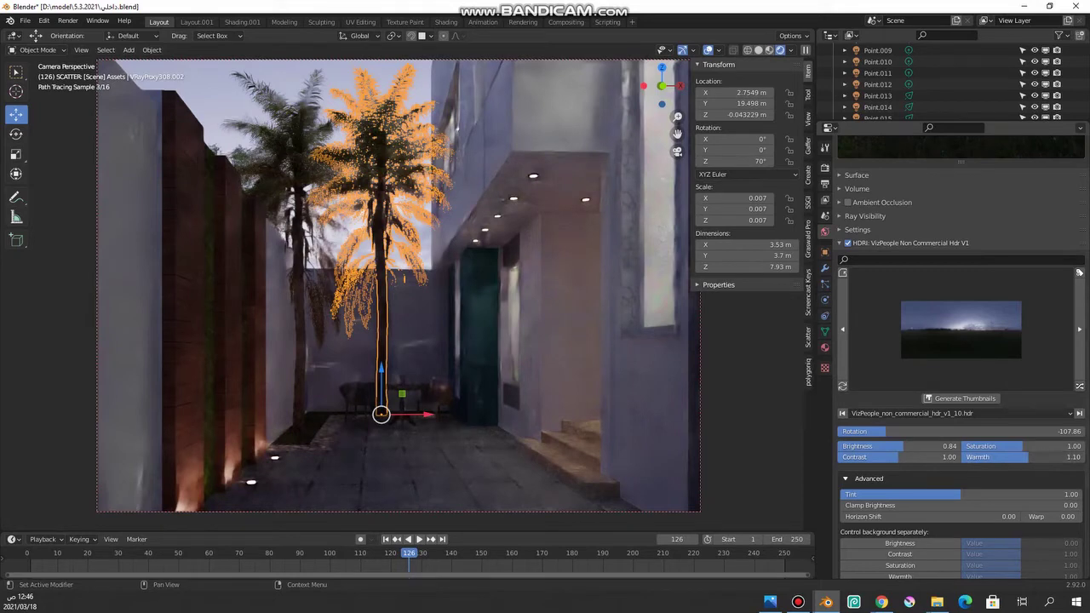
pyautogui.moveTo(1027, 457); pyautogui.dragTo(1005, 458)
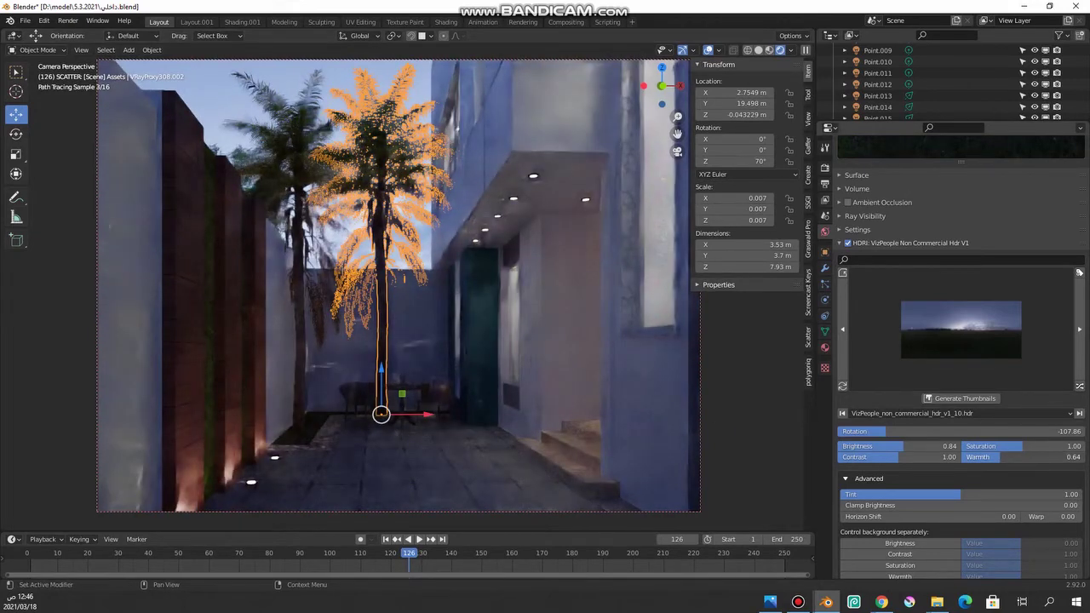
pyautogui.moveTo(999, 457)
pyautogui.mouseDown()
pyautogui.moveTo(1047, 457)
pyautogui.moveTo(1025, 457)
pyautogui.mouseUp()
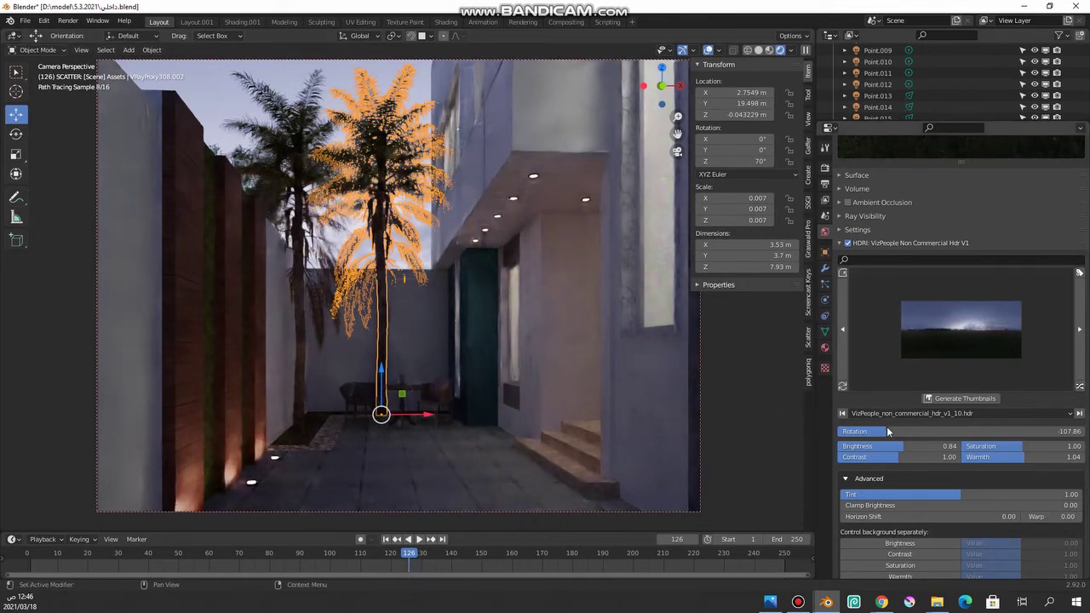
pyautogui.moveTo(887, 431)
pyautogui.mouseDown()
pyautogui.moveTo(953, 431)
pyautogui.moveTo(838, 431)
pyautogui.mouseUp()
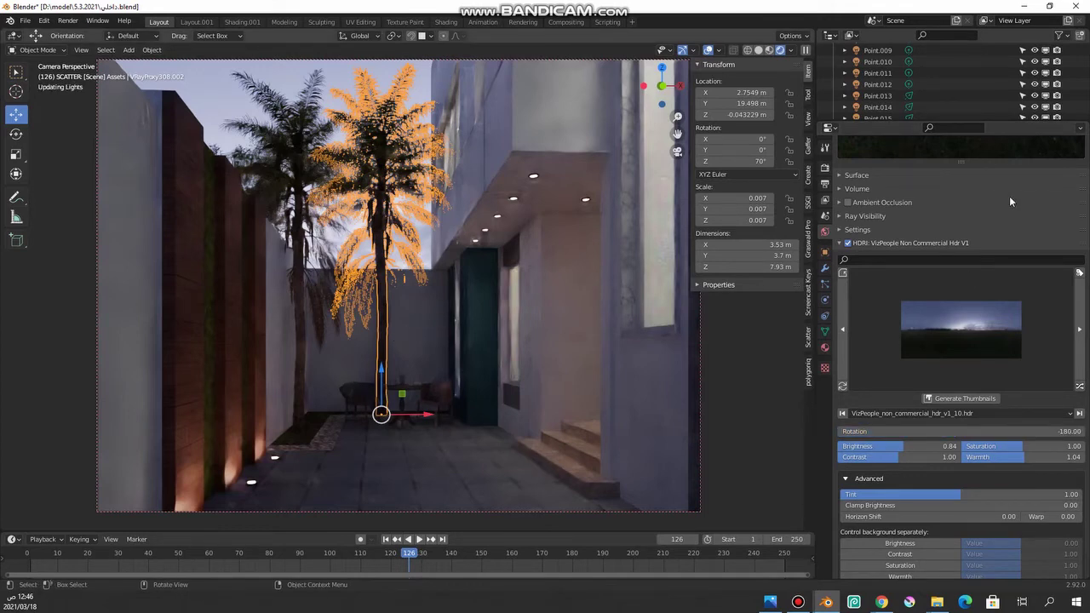
# Isolate the palm tree in local view and pan and zoom to frame it
pyautogui.press('/')
pyautogui.press('/')
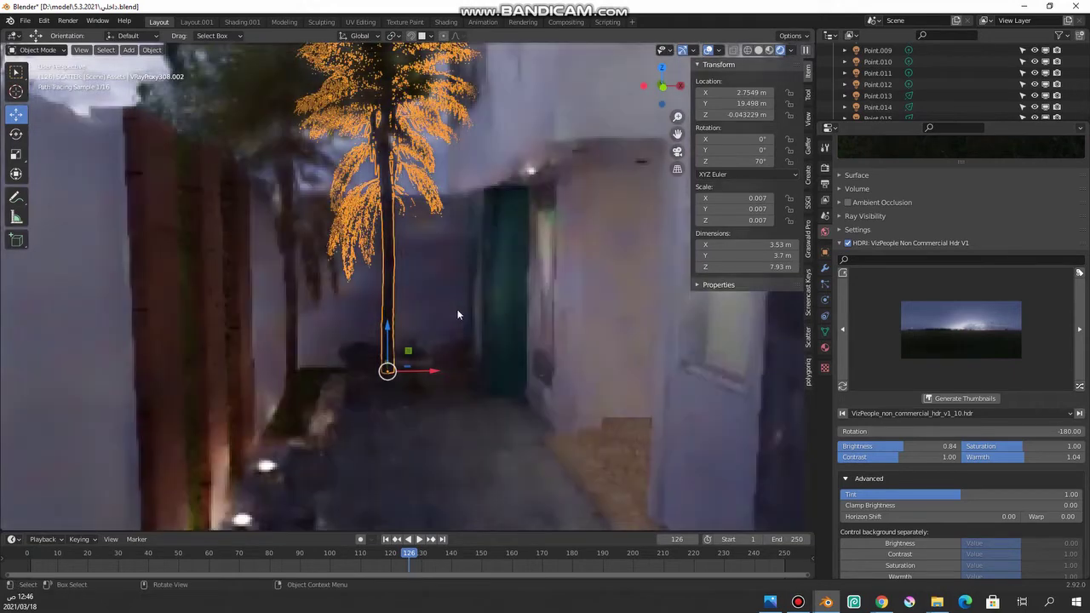
pyautogui.scroll(-5, 465, 314)
pyautogui.scroll(-2, 492, 286)
pyautogui.keyDown('shift'); pyautogui.moveTo(492, 280); pyautogui.dragTo(399, 320, button='middle'); pyautogui.keyUp('shift')
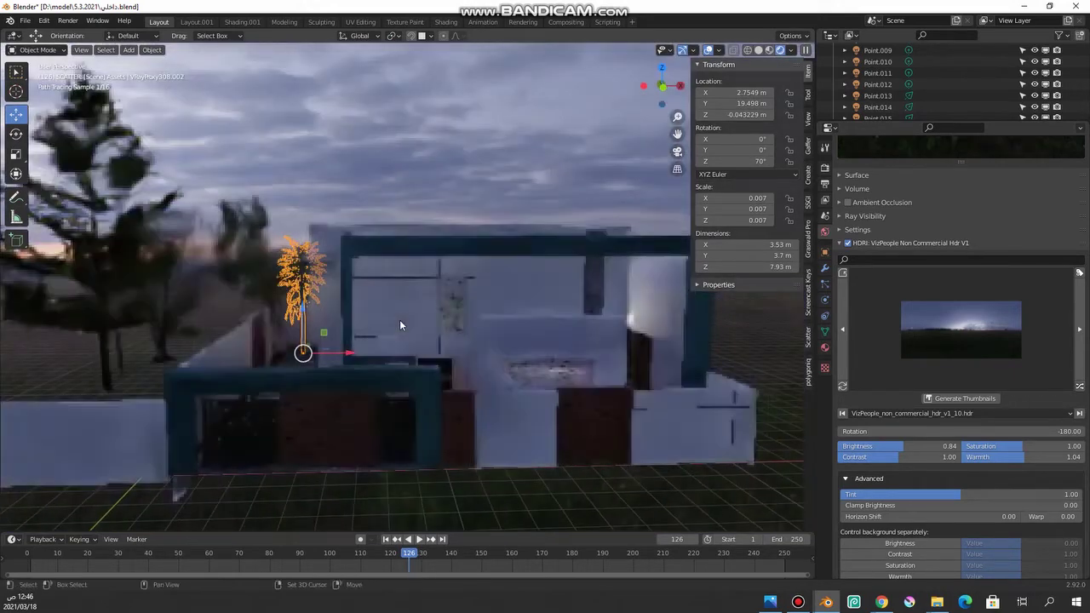
pyautogui.scroll(2, 299, 337)
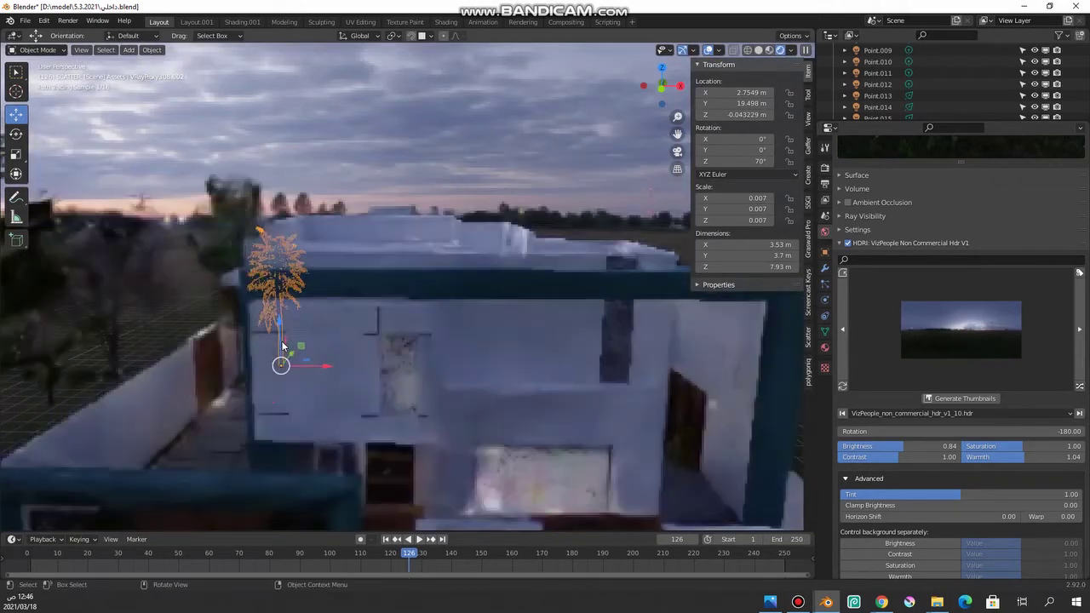
pyautogui.scroll(2, 323, 345)
pyautogui.scroll(2, 337, 343)
pyautogui.keyDown('shift'); pyautogui.moveTo(442, 325); pyautogui.dragTo(477, 324, button='middle'); pyautogui.keyUp('shift')
pyautogui.scroll(2, 391, 323)
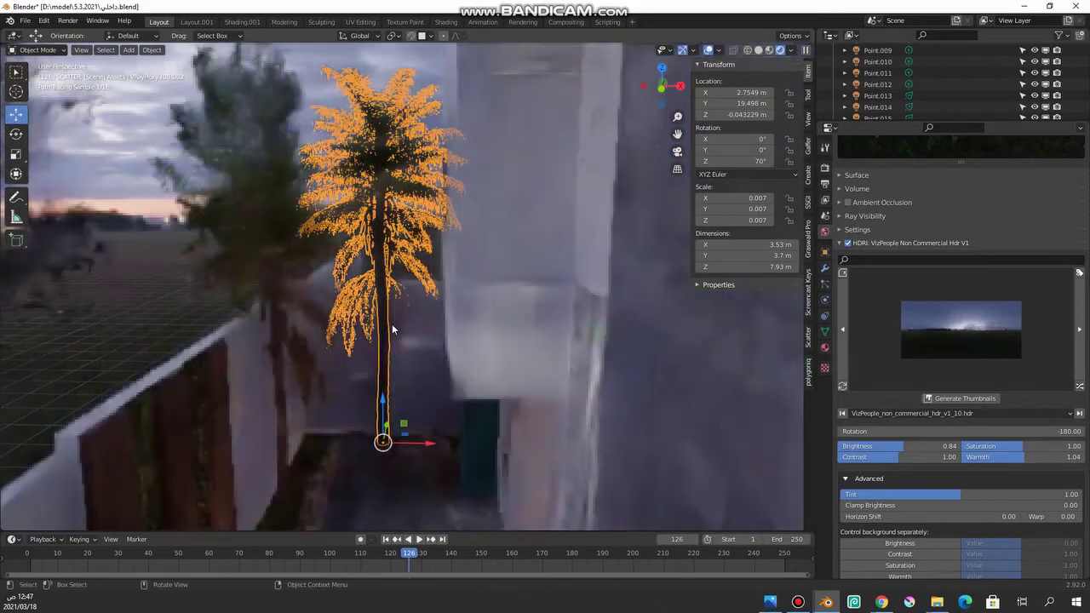
pyautogui.scroll(1, 395, 310)
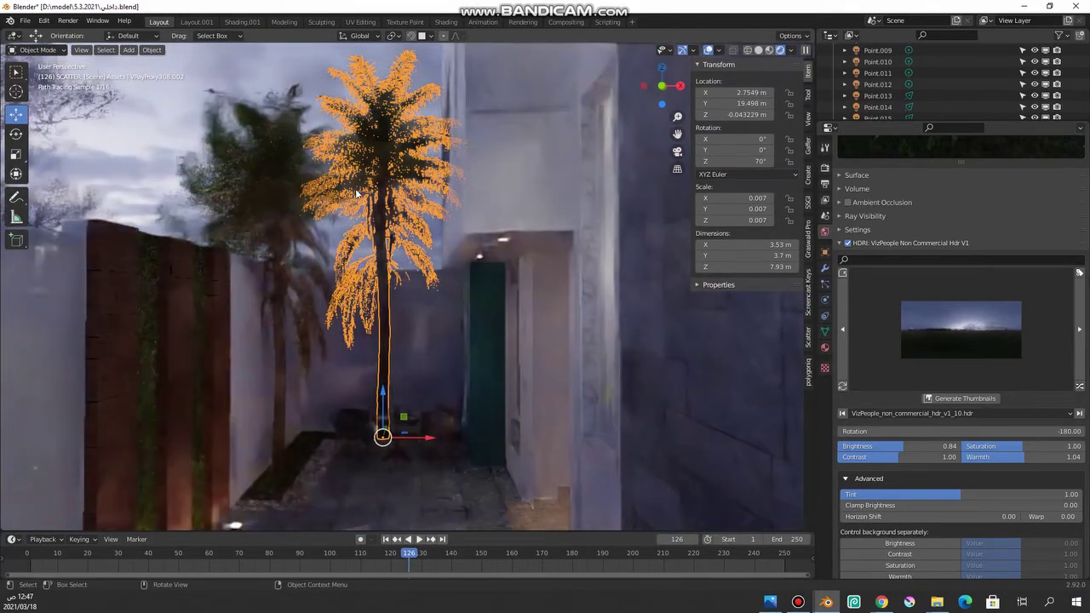
# Orbit down to a low, near-horizontal angle looking across the ground at the courtyard
pyautogui.moveTo(356, 202)
pyautogui.mouseDown(button='middle')
pyautogui.moveTo(365, 246)
pyautogui.moveTo(400, 256)
pyautogui.mouseUp(button='middle')
pyautogui.scroll(-3, 409, 256)
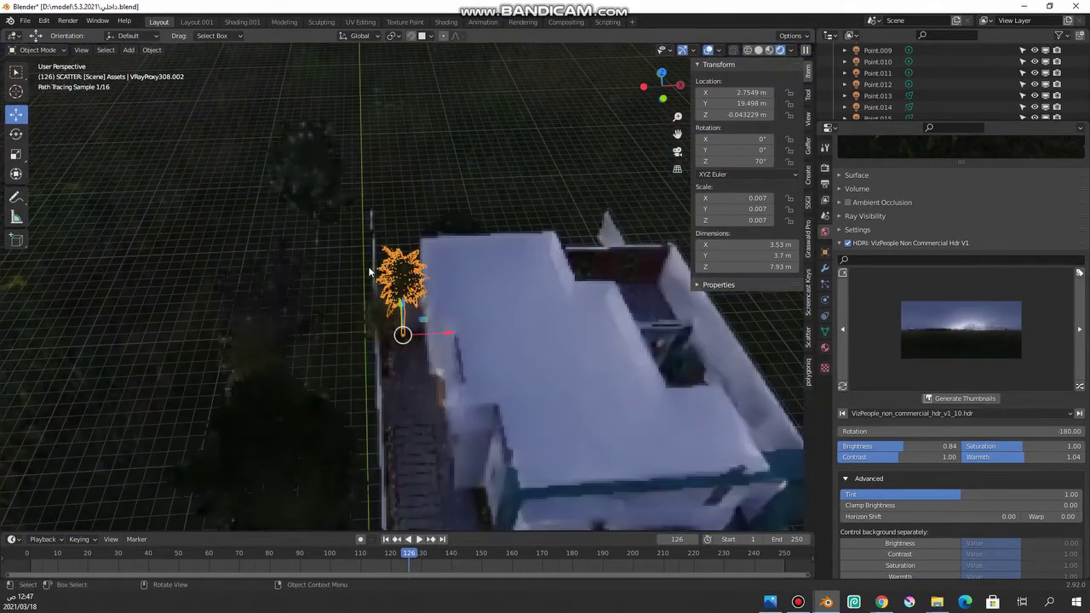
pyautogui.scroll(-3, 417, 255)
pyautogui.scroll(-2, 417, 257)
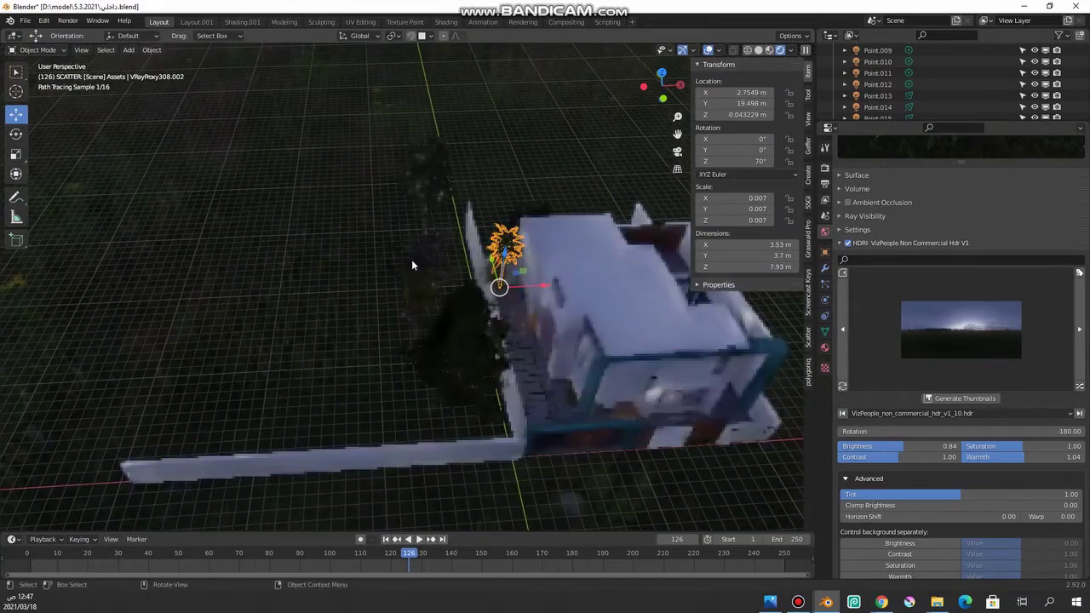
pyautogui.click(722, 50)
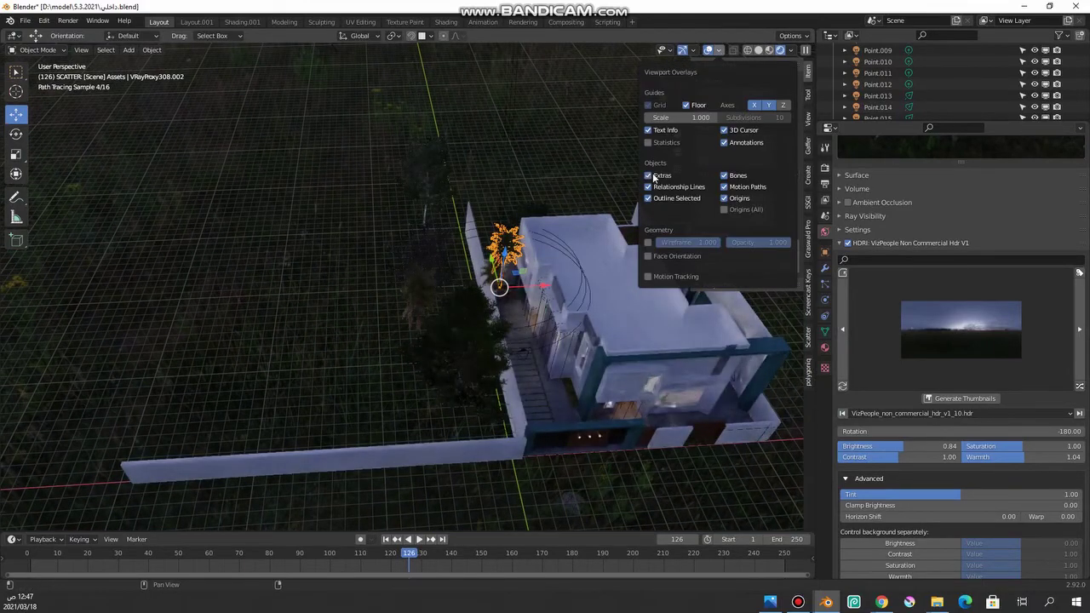
pyautogui.moveTo(390, 242)
pyautogui.mouseDown(button='middle')
pyautogui.moveTo(344, 193)
pyautogui.moveTo(419, 311)
pyautogui.moveTo(429, 174)
pyautogui.mouseUp(button='middle')
# Select the sun lamp, set its strength to 0.5, and switch to camera view
pyautogui.click(430, 176)
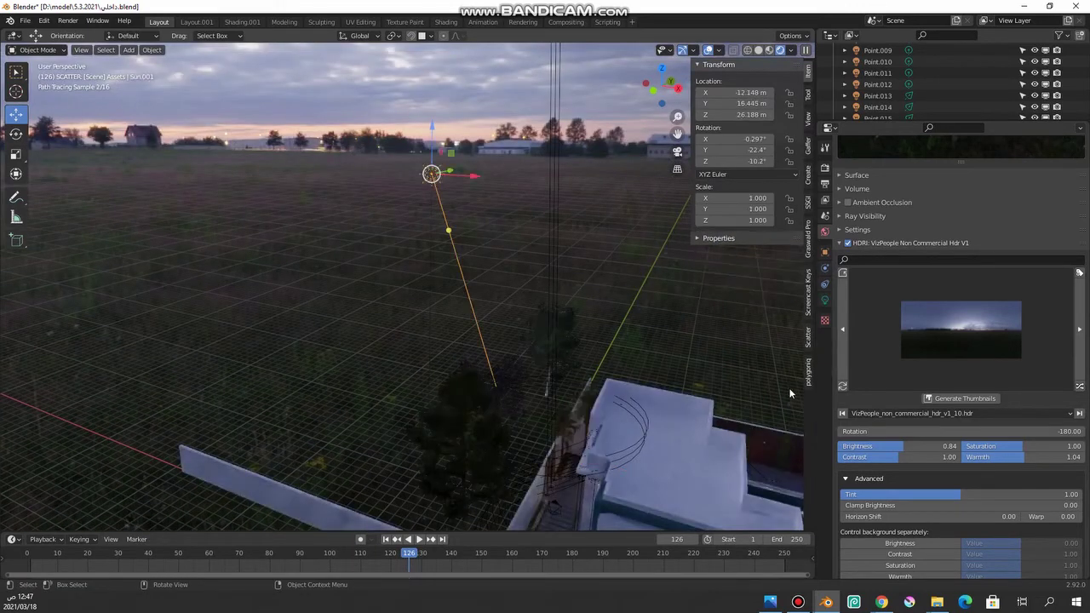
pyautogui.click(825, 301)
pyautogui.click(1019, 239)
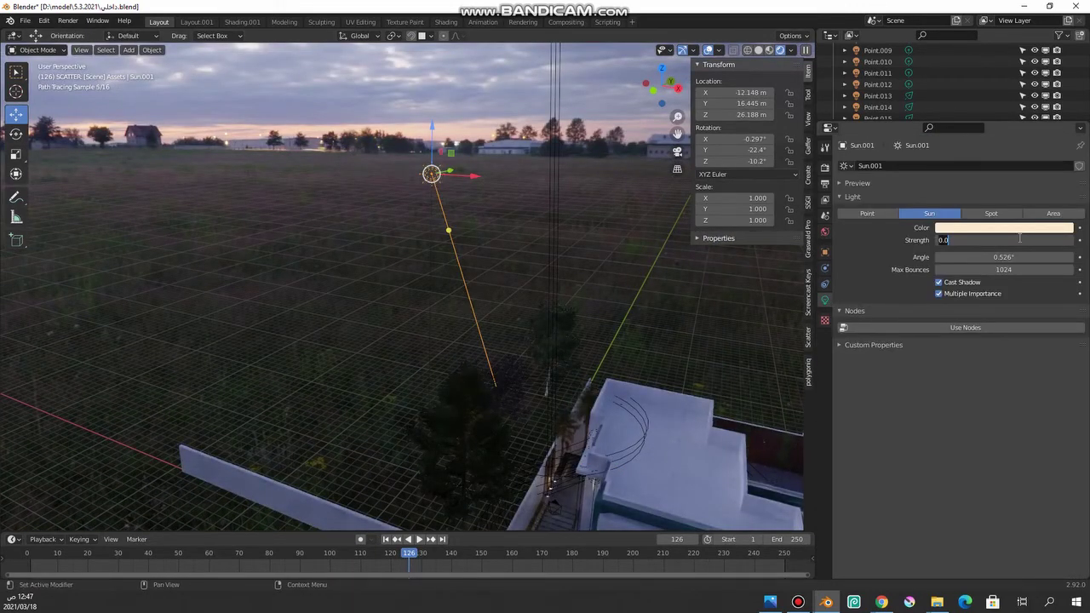
pyautogui.press('Return')
pyautogui.press('KP_0')
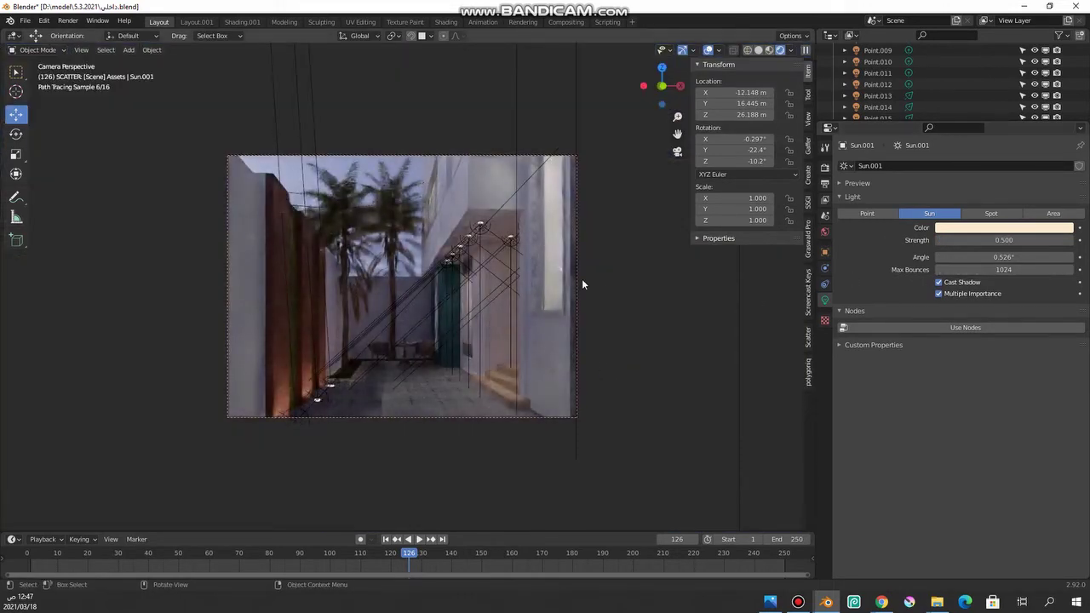
# Raise the Gaffer HDRI brightness to 4.03 in World properties
pyautogui.scroll(1, 433, 271)
pyautogui.scroll(2, 443, 282)
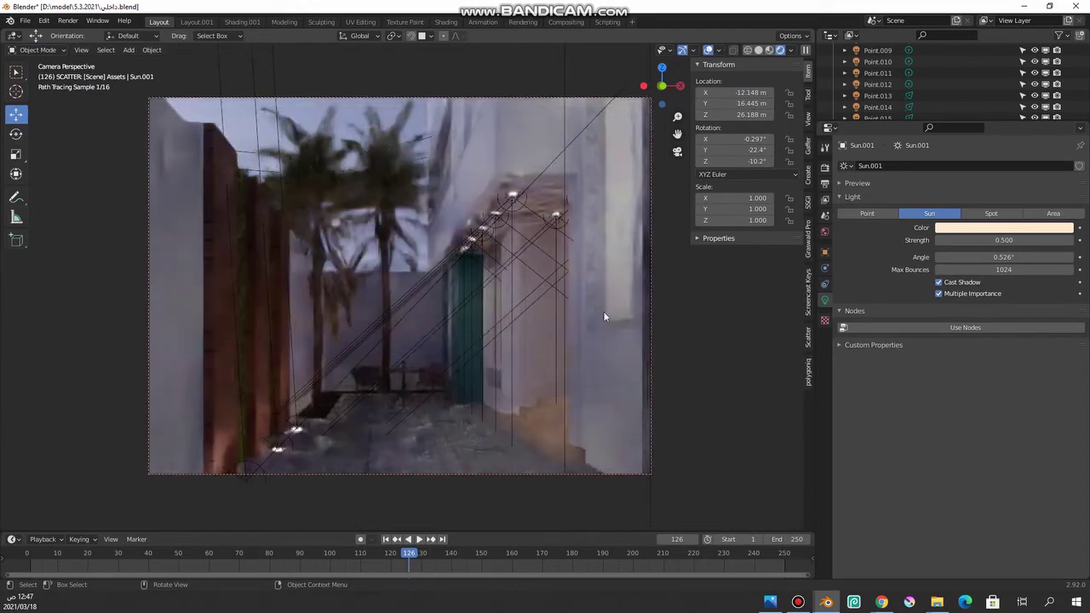
pyautogui.click(824, 232)
pyautogui.scroll(-3, 940, 353)
pyautogui.scroll(-3, 950, 380)
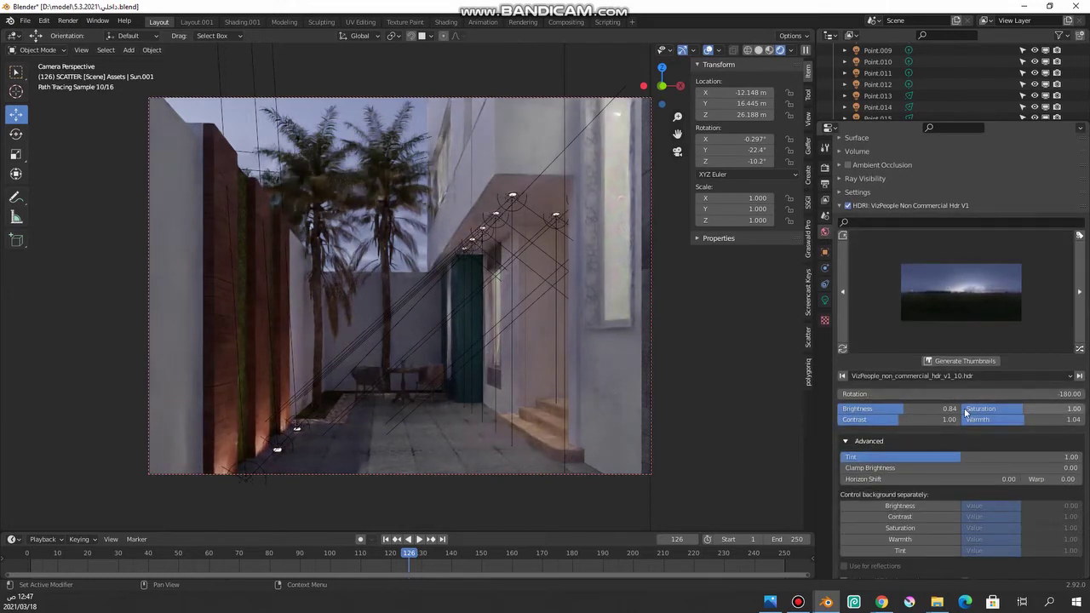
pyautogui.moveTo(904, 407); pyautogui.dragTo(922, 409)
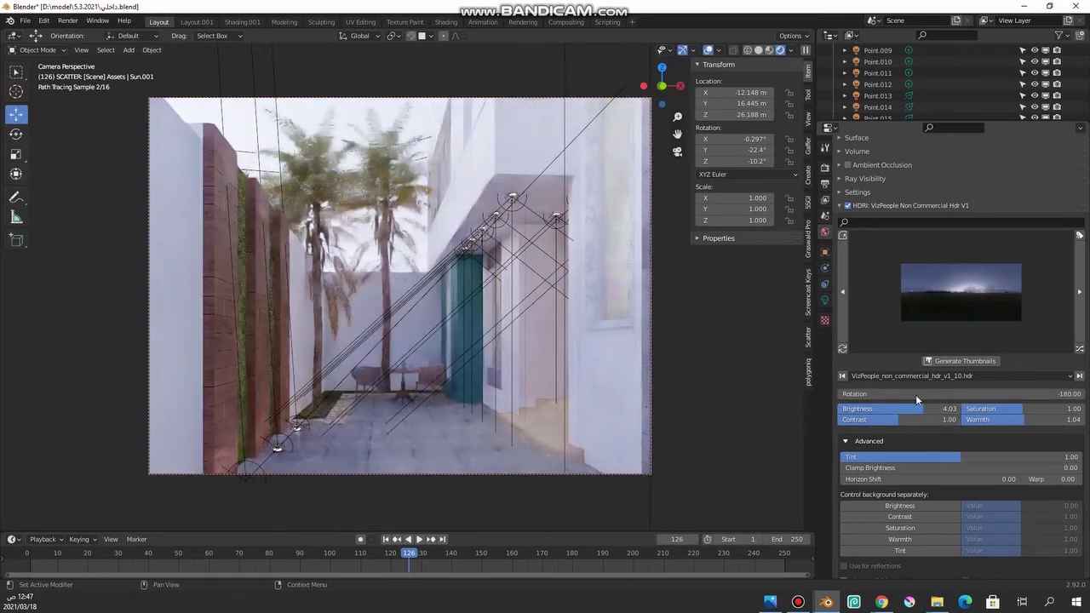
# Set the Sun.001 lamp's strength to 2
pyautogui.click(824, 301)
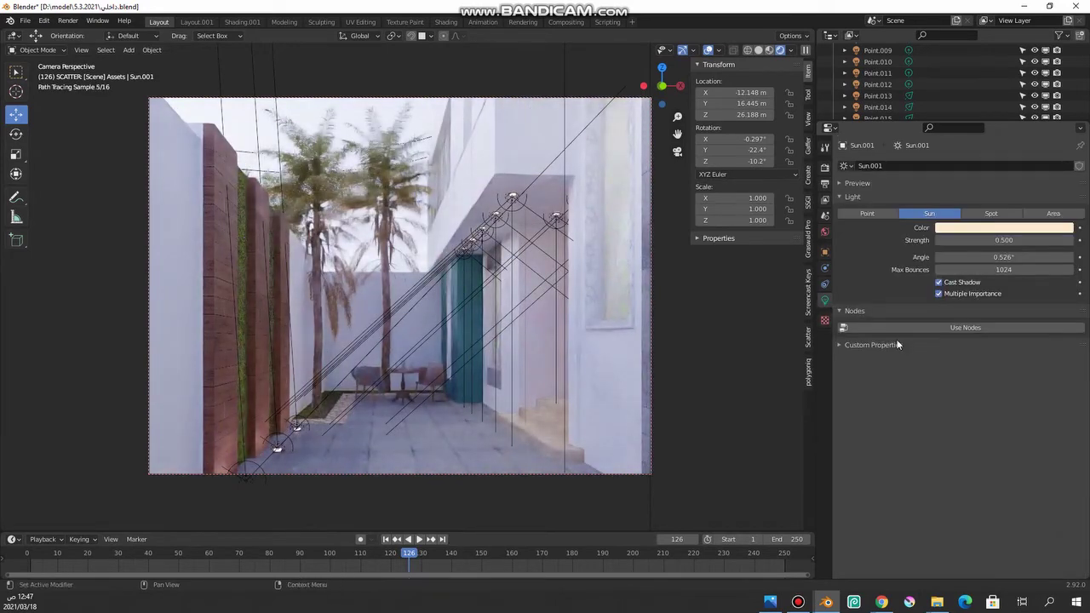
pyautogui.click(1006, 241)
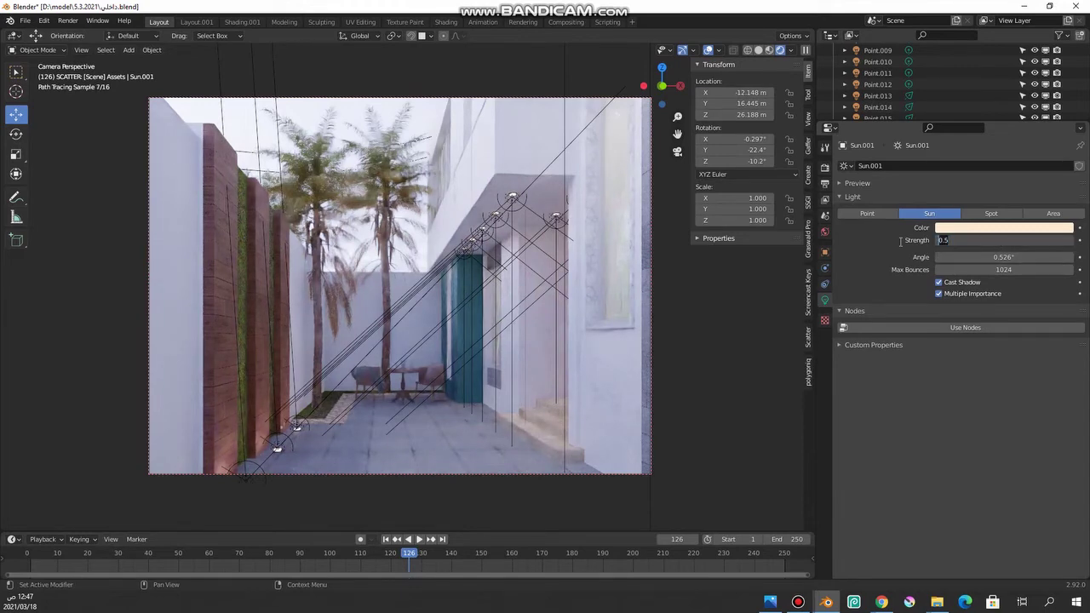
pyautogui.write('2')
pyautogui.press('Return')
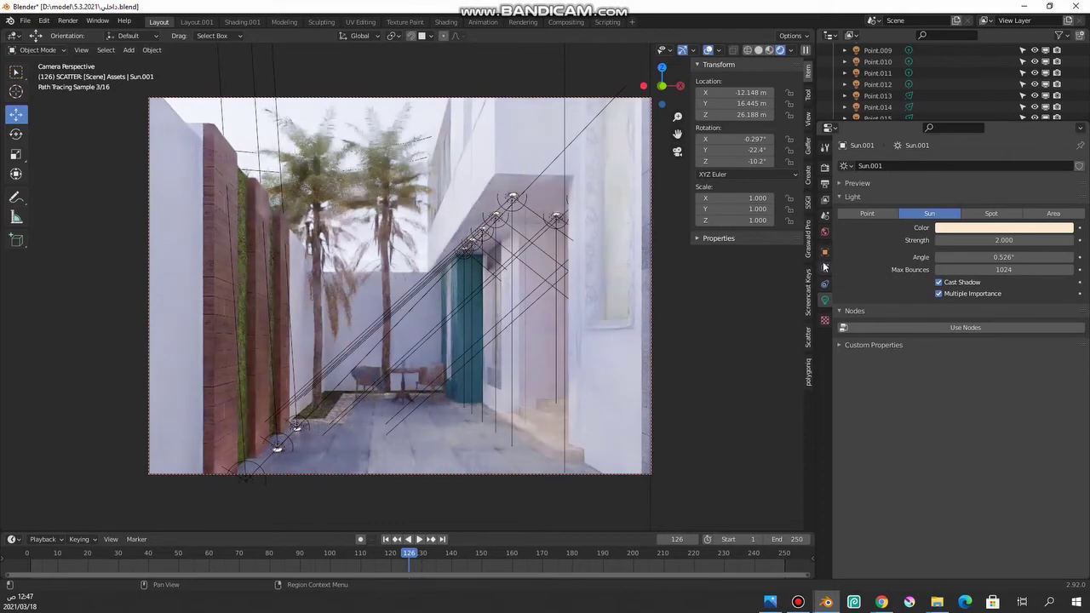
pyautogui.click(824, 231)
pyautogui.scroll(-2, 961, 504)
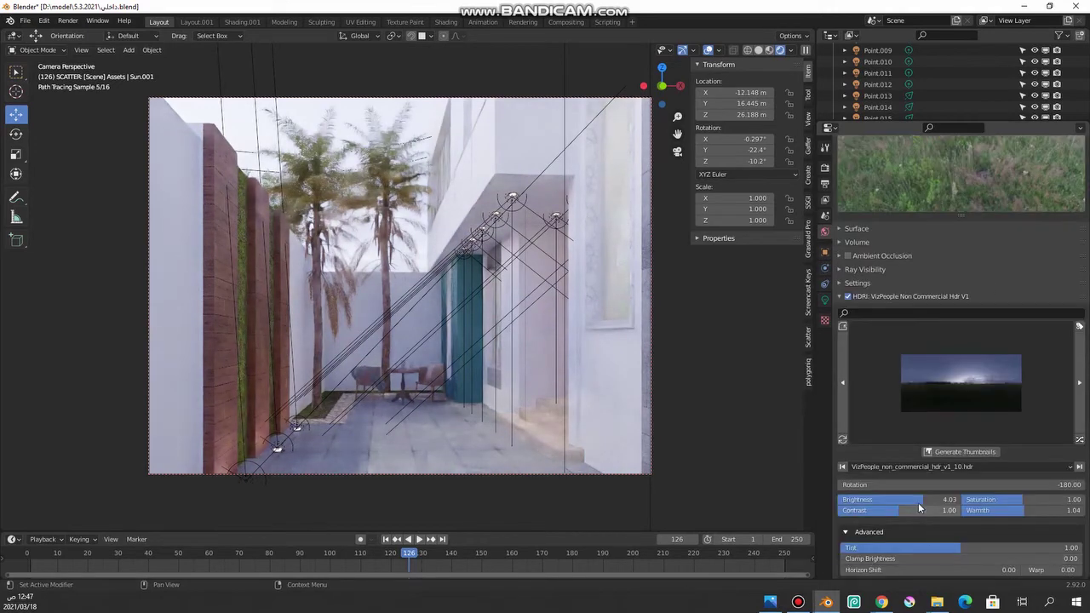
# Lower the HDRI brightness to 2.21 and collapse the world preview thumbnail
pyautogui.moveTo(922, 499); pyautogui.dragTo(911, 499)
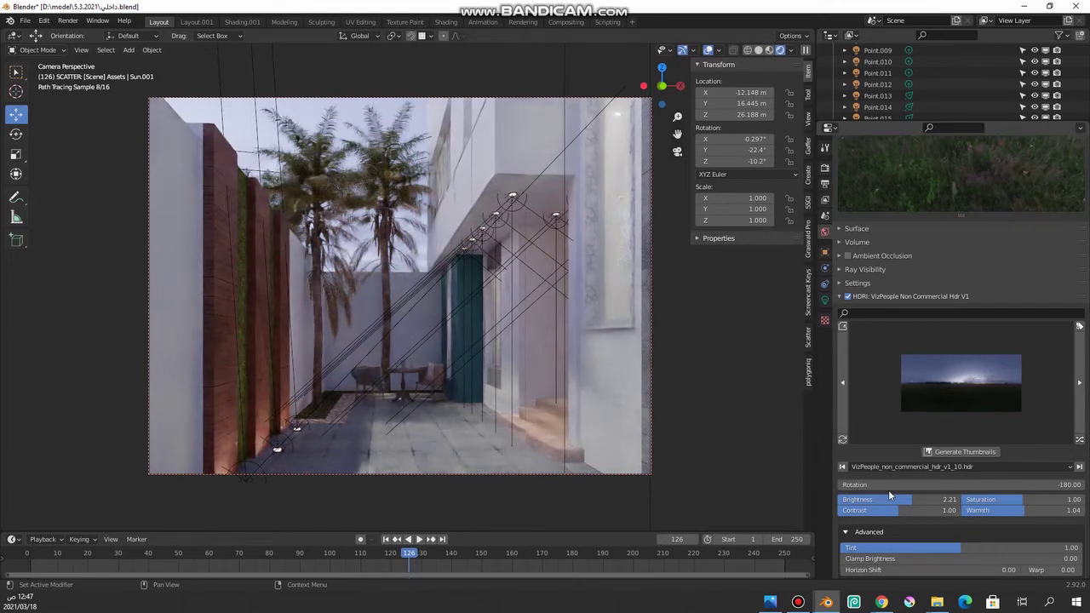
pyautogui.scroll(3, 992, 239)
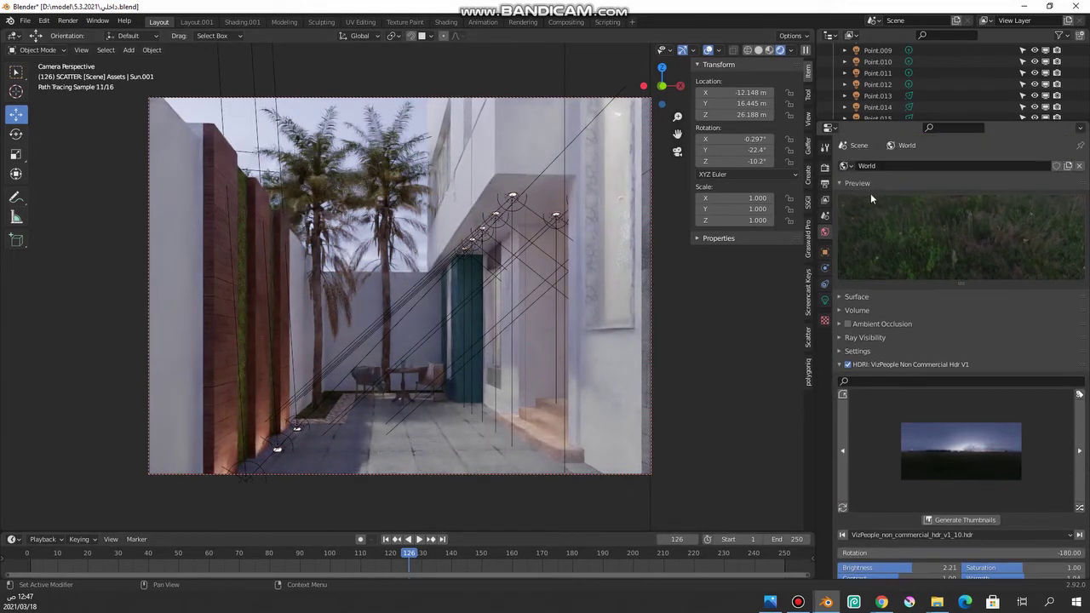
pyautogui.click(847, 185)
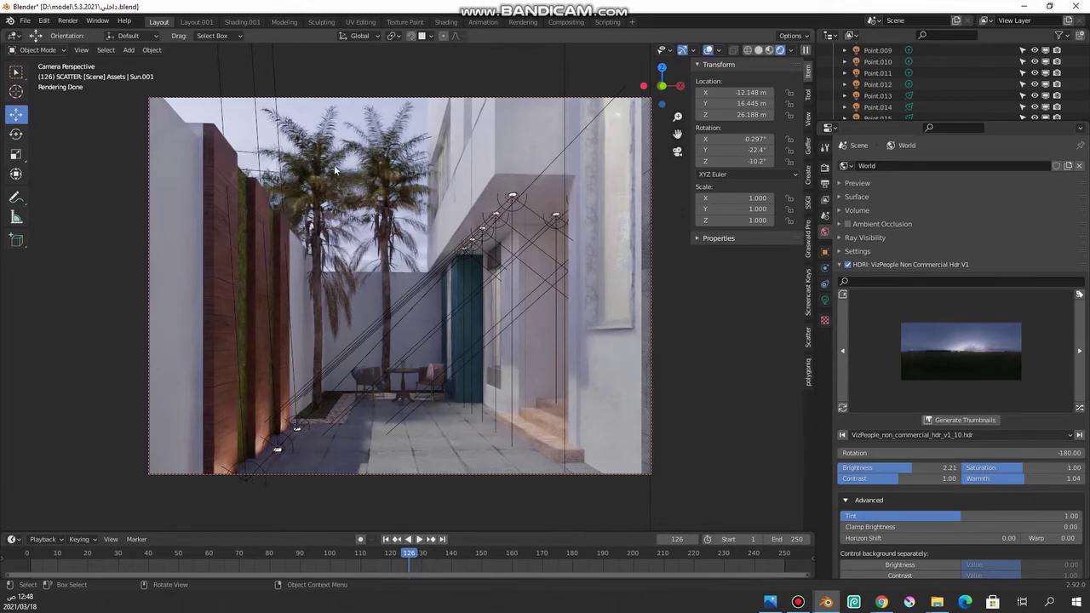
# Set the sun lamp strength to 0 then 1, and disable the Gaffer HDRI handler
pyautogui.click(824, 300)
pyautogui.click(1014, 241)
pyautogui.write('0.000')
pyautogui.press('Return')
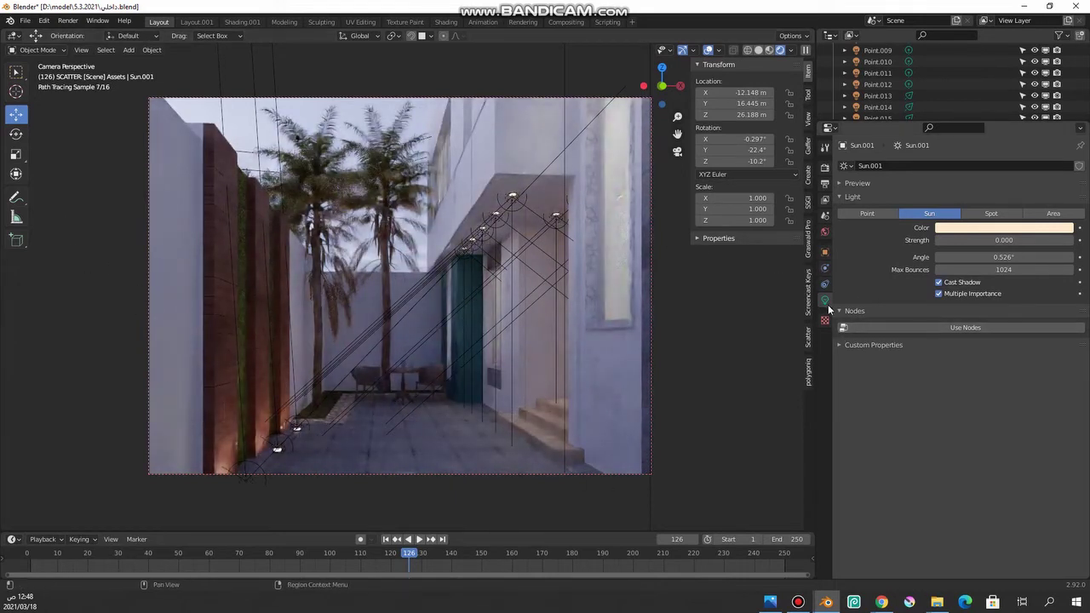
pyautogui.click(1000, 241)
pyautogui.write('1')
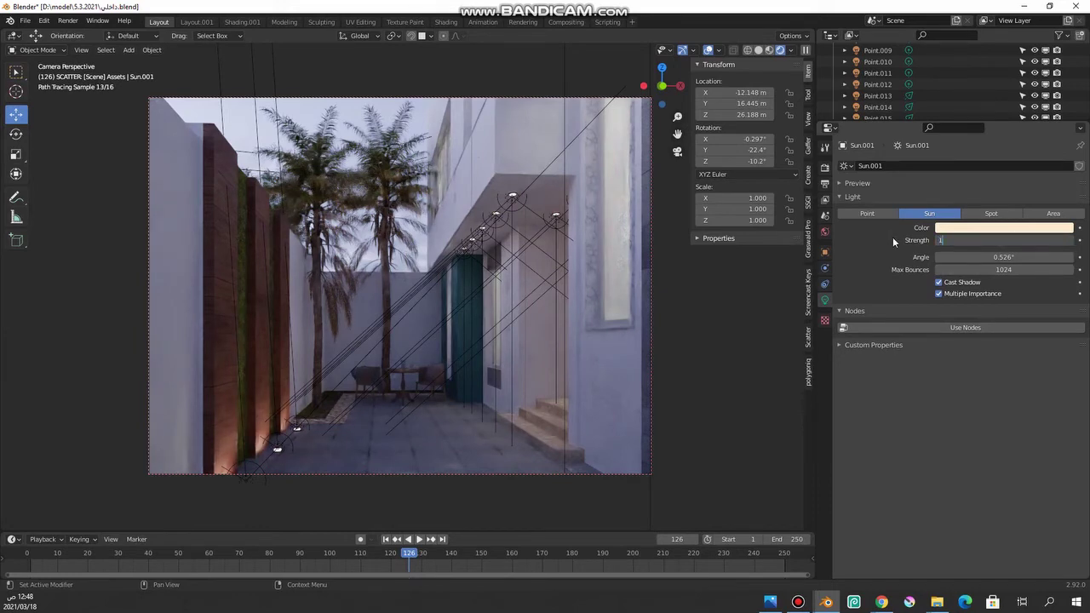
pyautogui.press('Return')
pyautogui.click(824, 232)
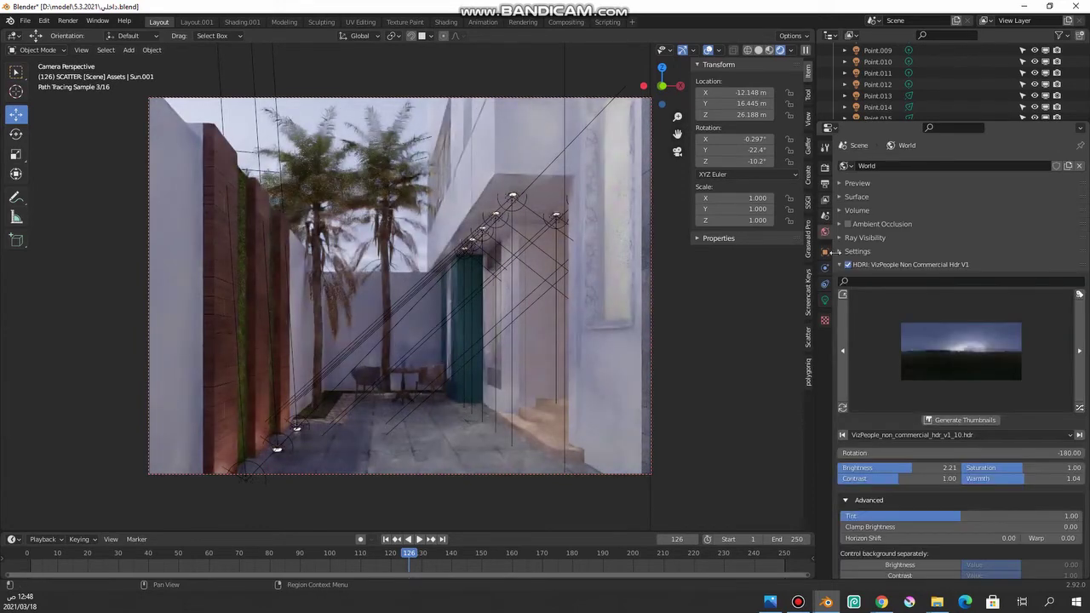
pyautogui.click(847, 264)
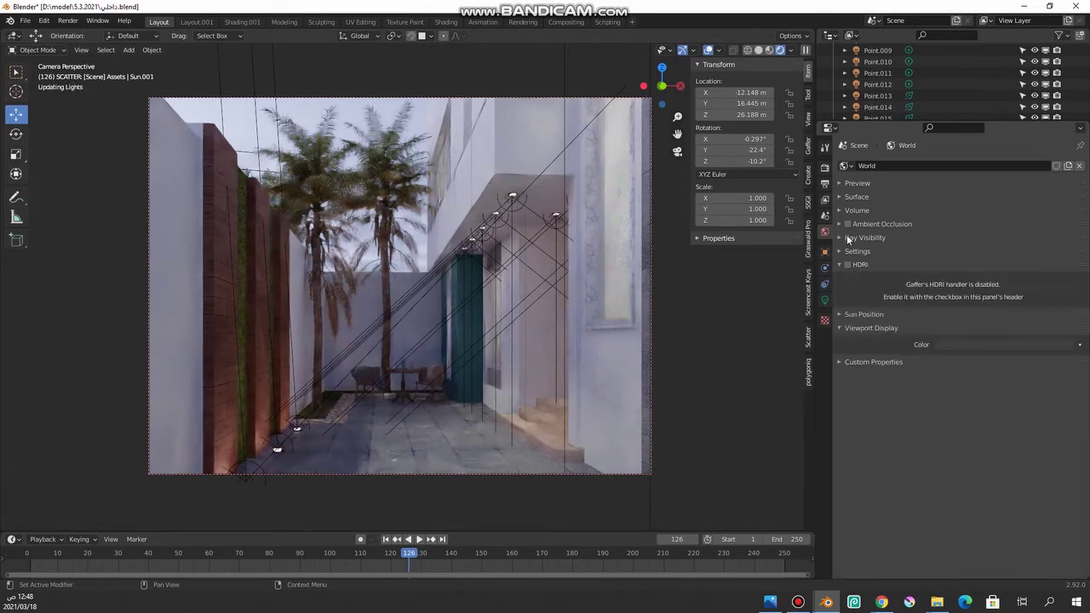
# Unlink 02_1.hdr from the world Environment Texture and open the Color input's link menu
pyautogui.click(857, 201)
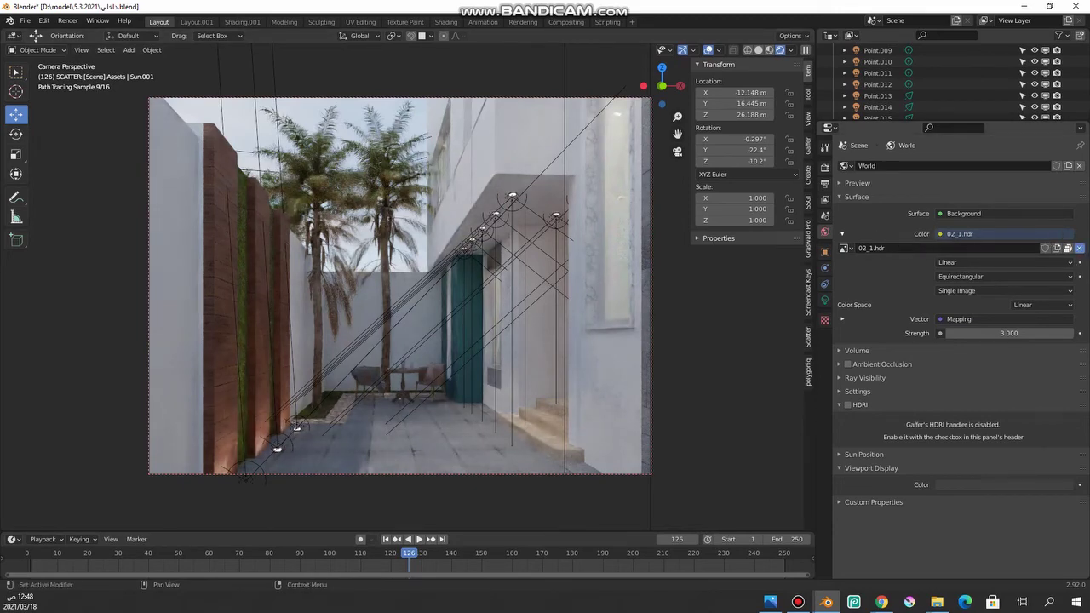
pyautogui.click(1079, 248)
pyautogui.click(946, 236)
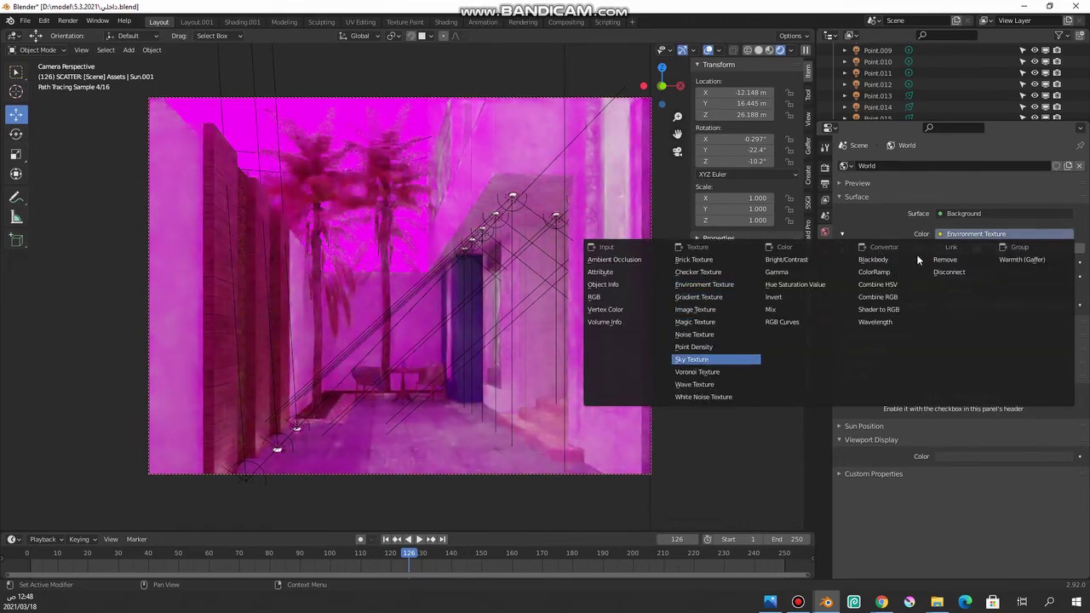
# Feed a Sky Texture into the world background colour and set its strength to 0.2
pyautogui.press('Return')
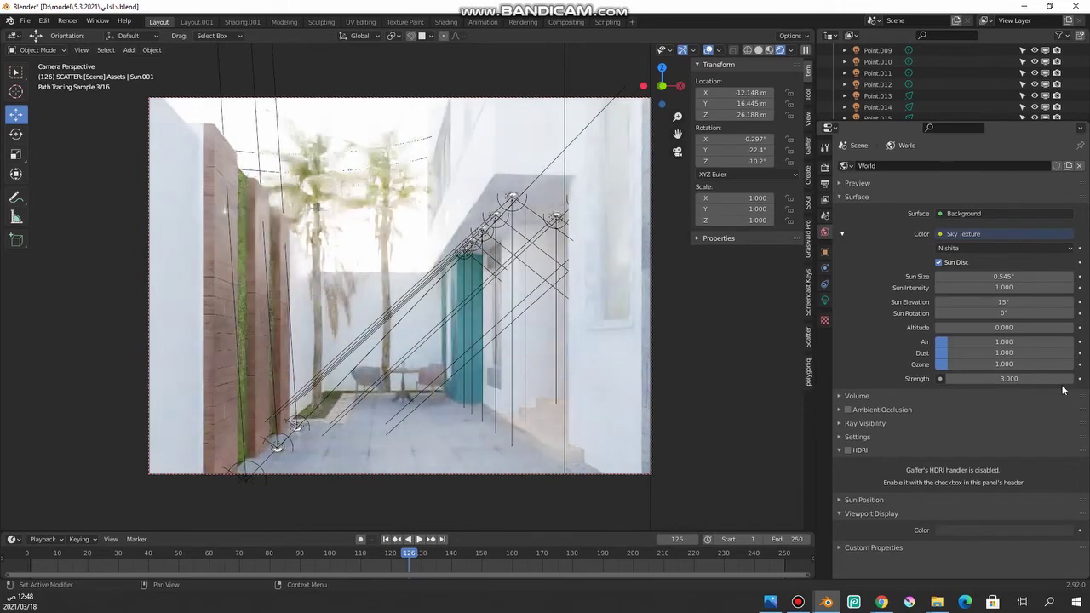
pyautogui.click(1011, 383)
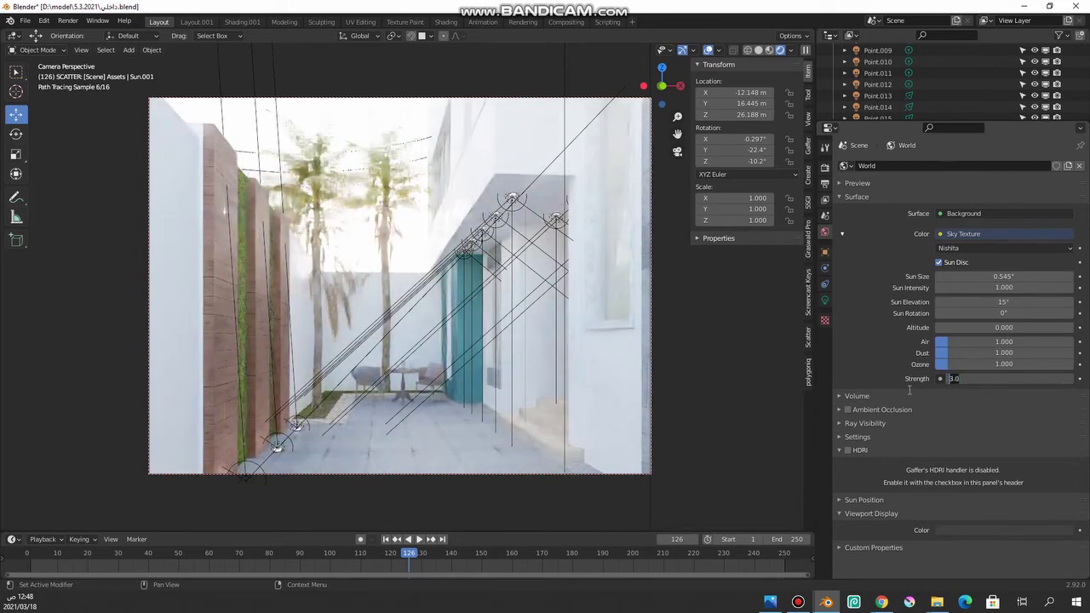
pyautogui.write('2')
pyautogui.press('Return')
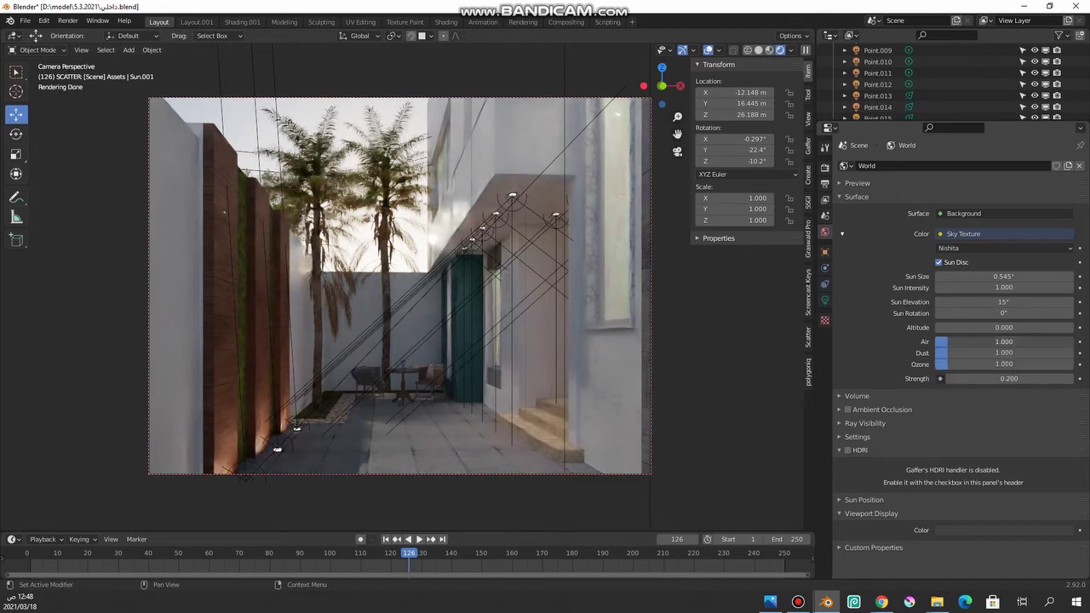
# Try several sky Air density values (4.5, 2.911, 4.902), finally setting it to 0
pyautogui.moveTo(970, 342); pyautogui.dragTo(1021, 342)
pyautogui.hotkey('ctrl', 'z')
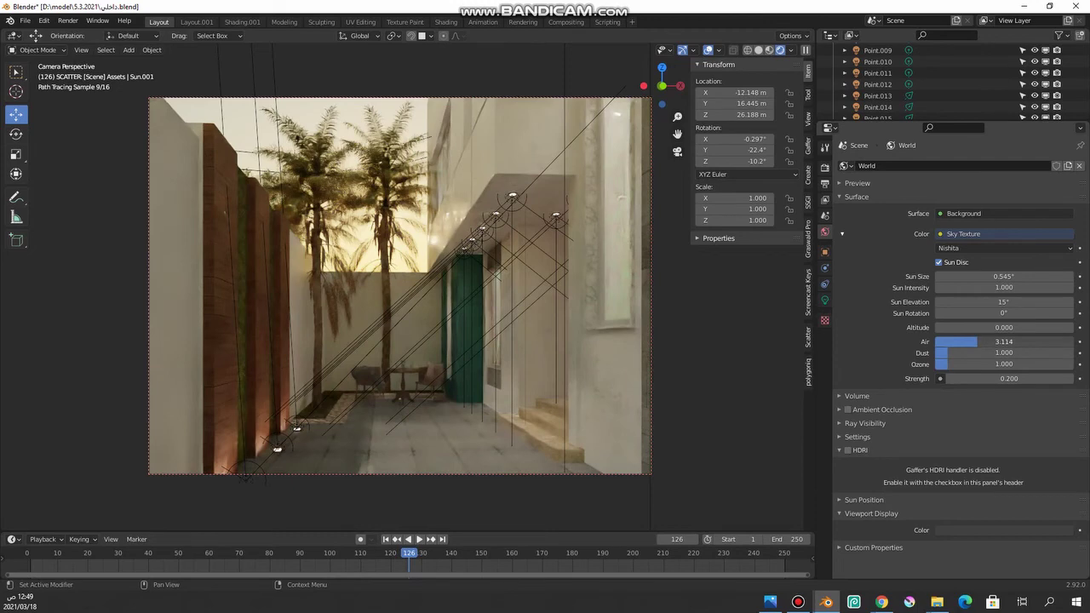
pyautogui.moveTo(1038, 341); pyautogui.dragTo(1013, 341)
pyautogui.moveTo(970, 341); pyautogui.dragTo(1004, 312)
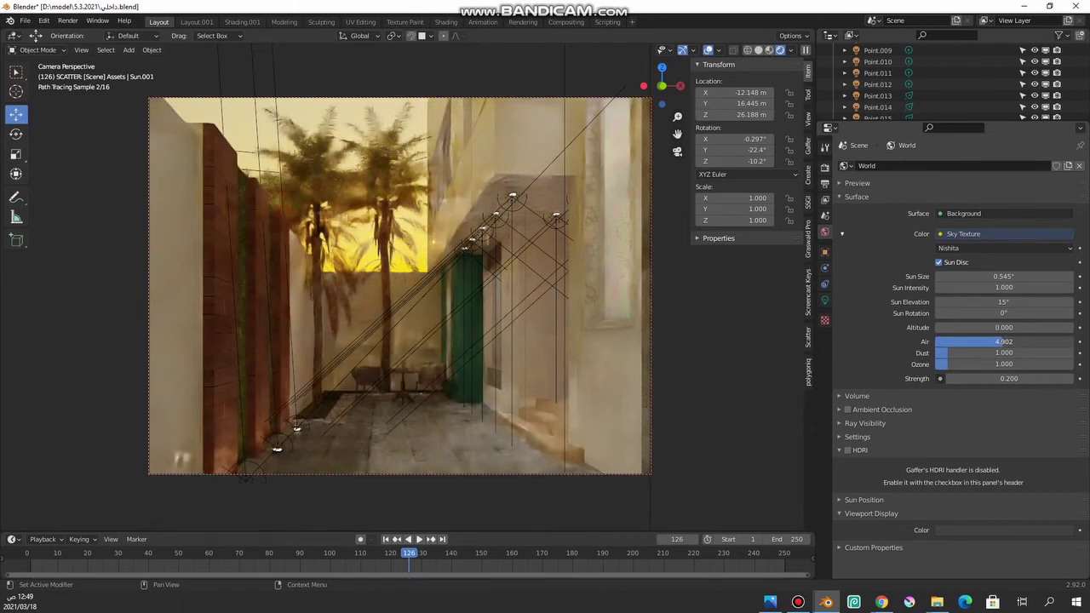
pyautogui.moveTo(1004, 341); pyautogui.dragTo(936, 341)
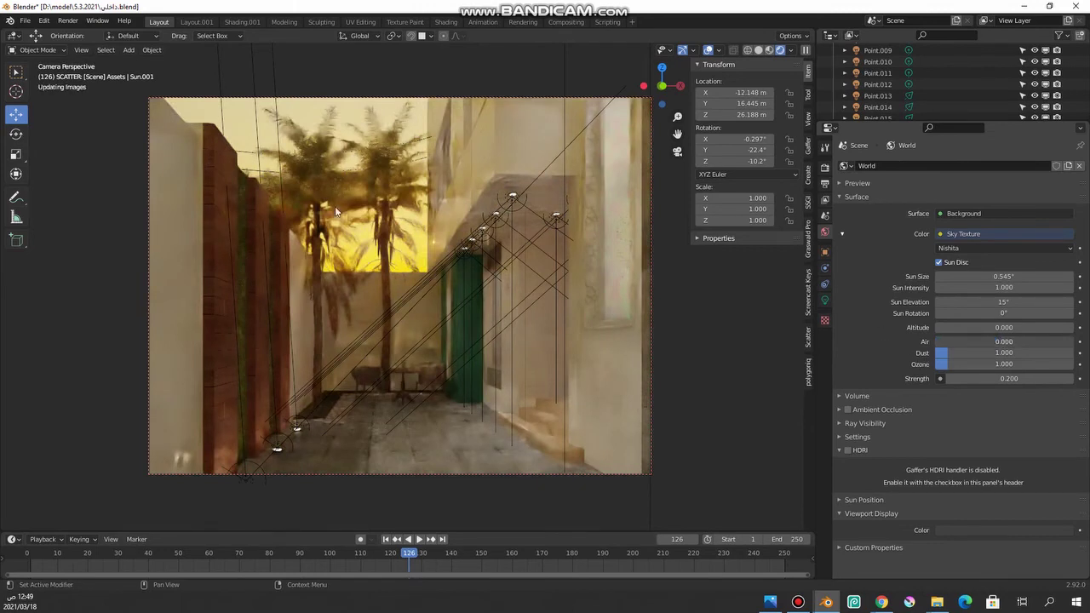